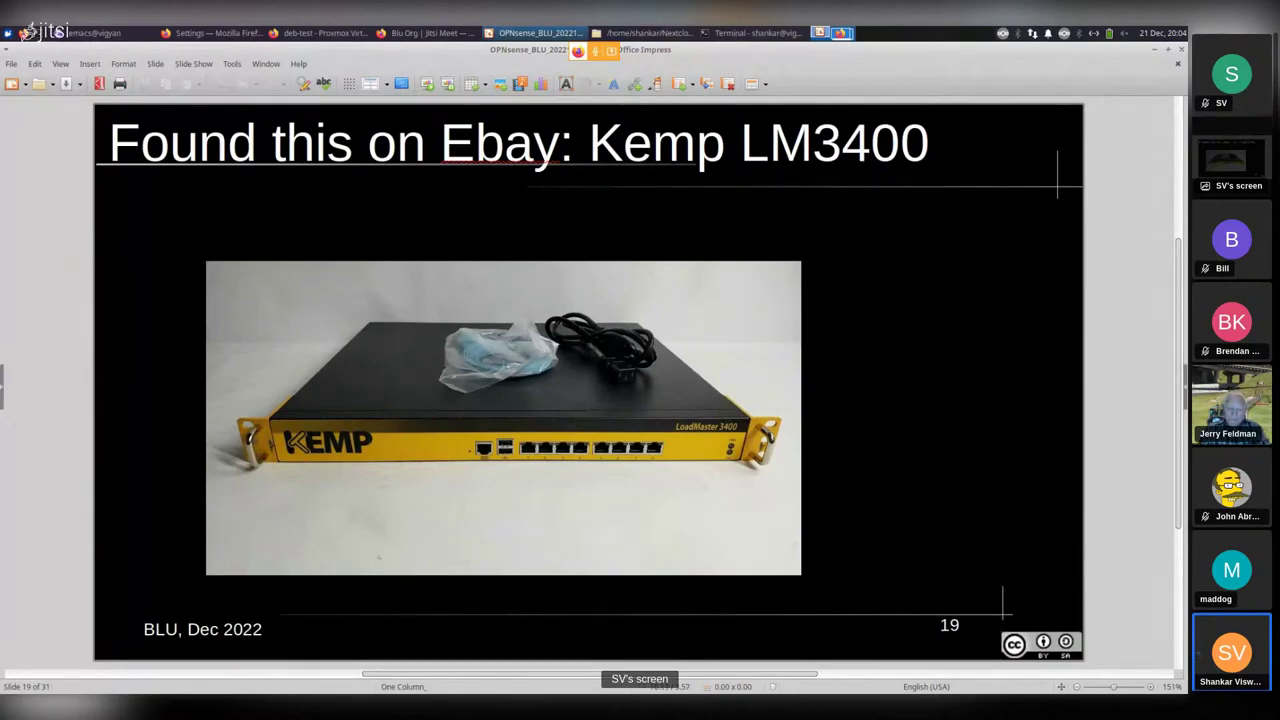
Switch from the Impress Kemp LM3400 slide to the Firefox Proxmox VE window.
{"action": "key", "text": "alt+Tab"}
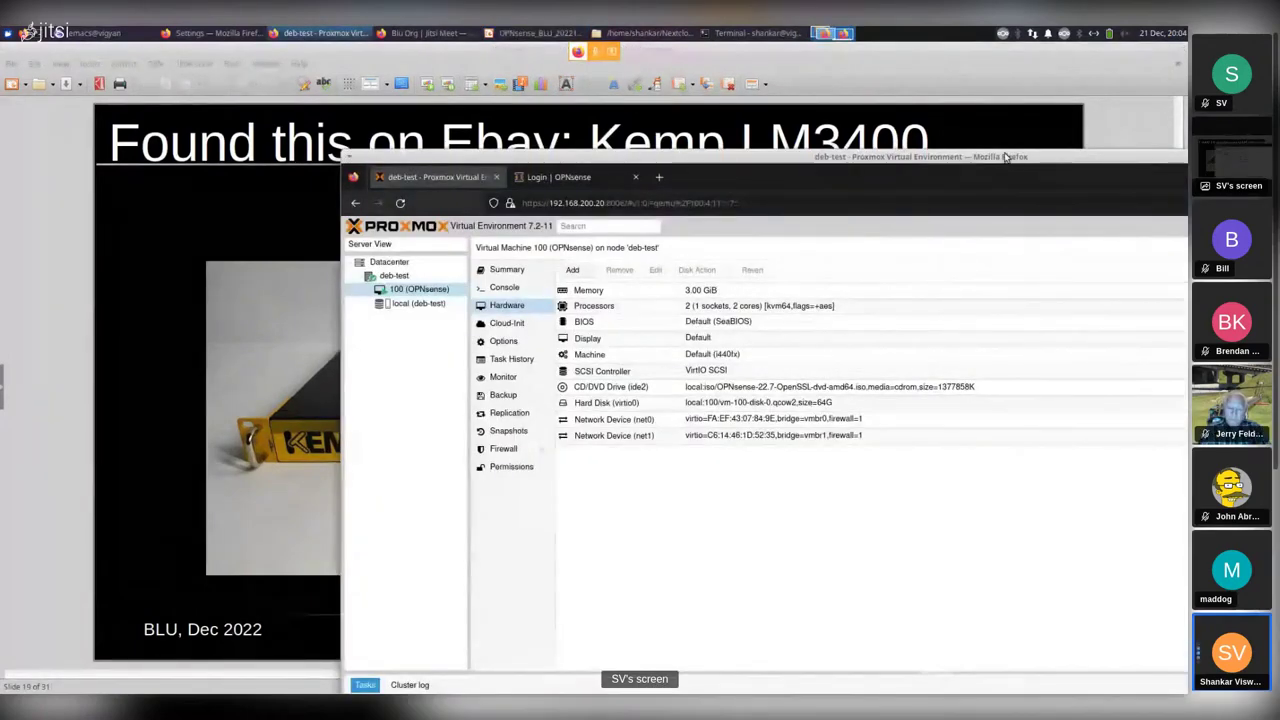
Maximize Firefox and show deb-test's network interfaces and bridges vmbr0 and vmbr1.
{"action": "double_click", "coordinate": [1007, 157]}
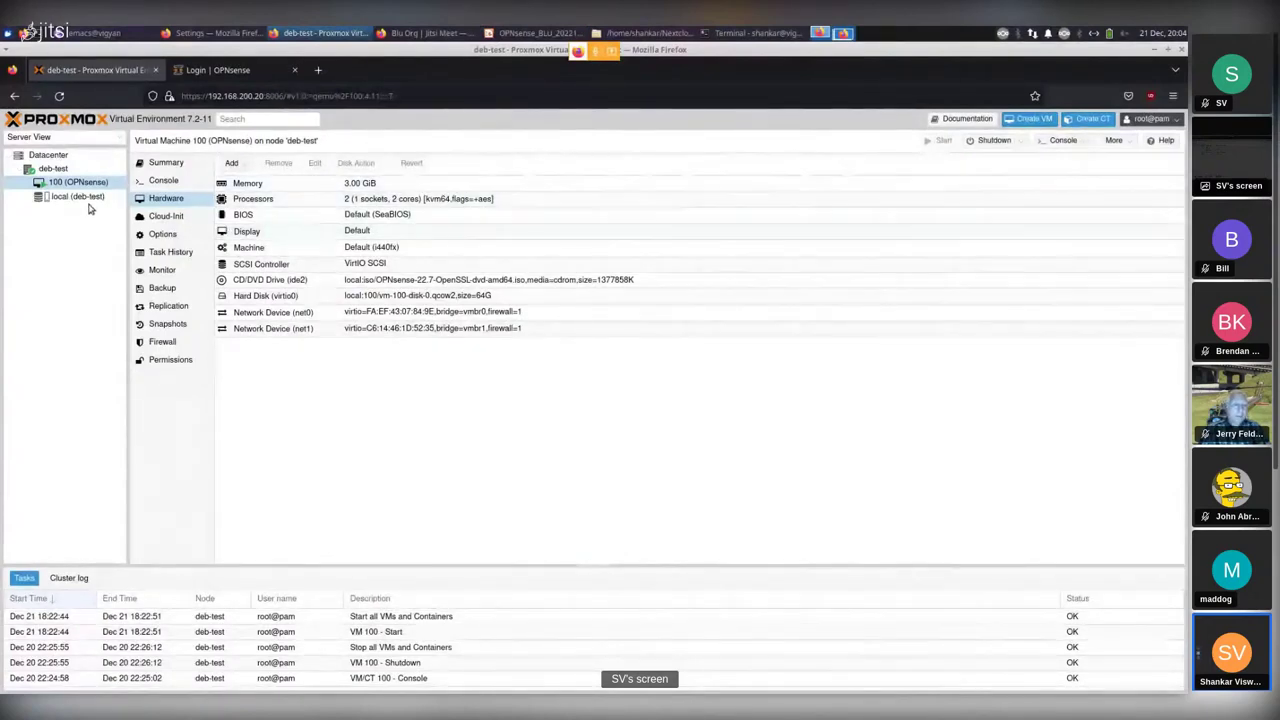
{"action": "left_click", "coordinate": [55, 170]}
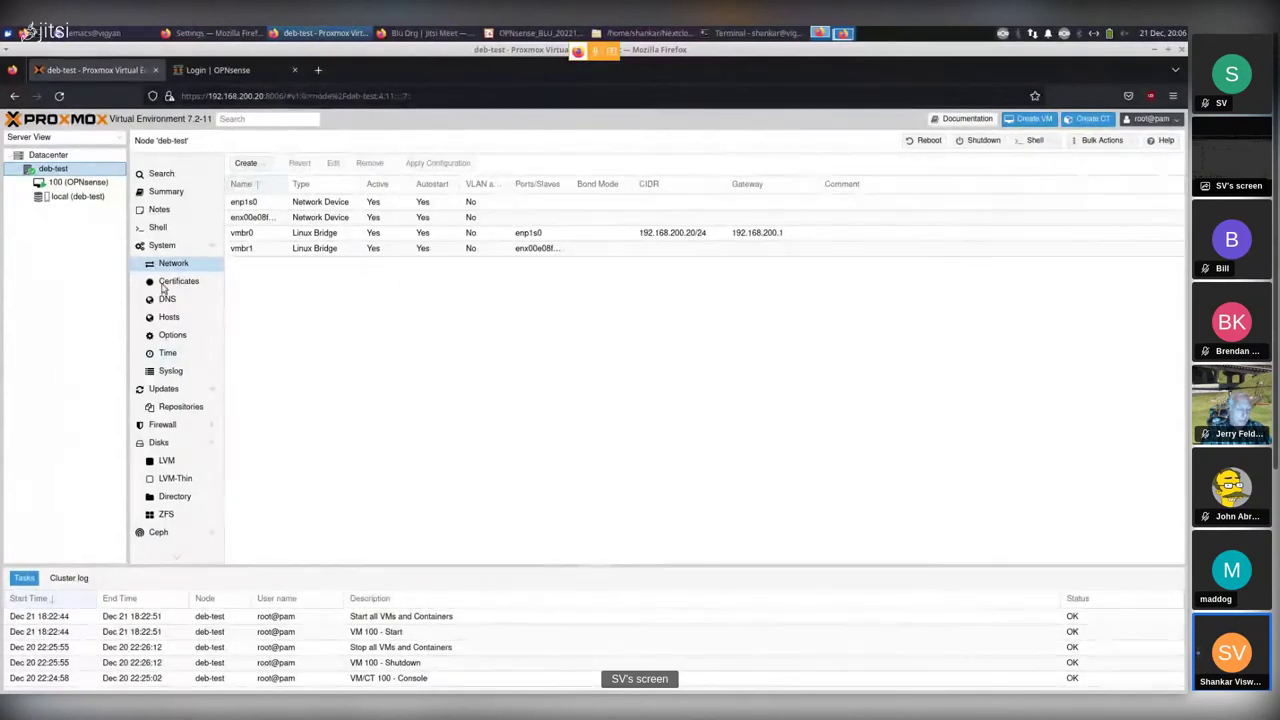
Browse the ISO images in deb-test's local storage, then return to VM 100's hardware list.
{"action": "left_click", "coordinate": [75, 197]}
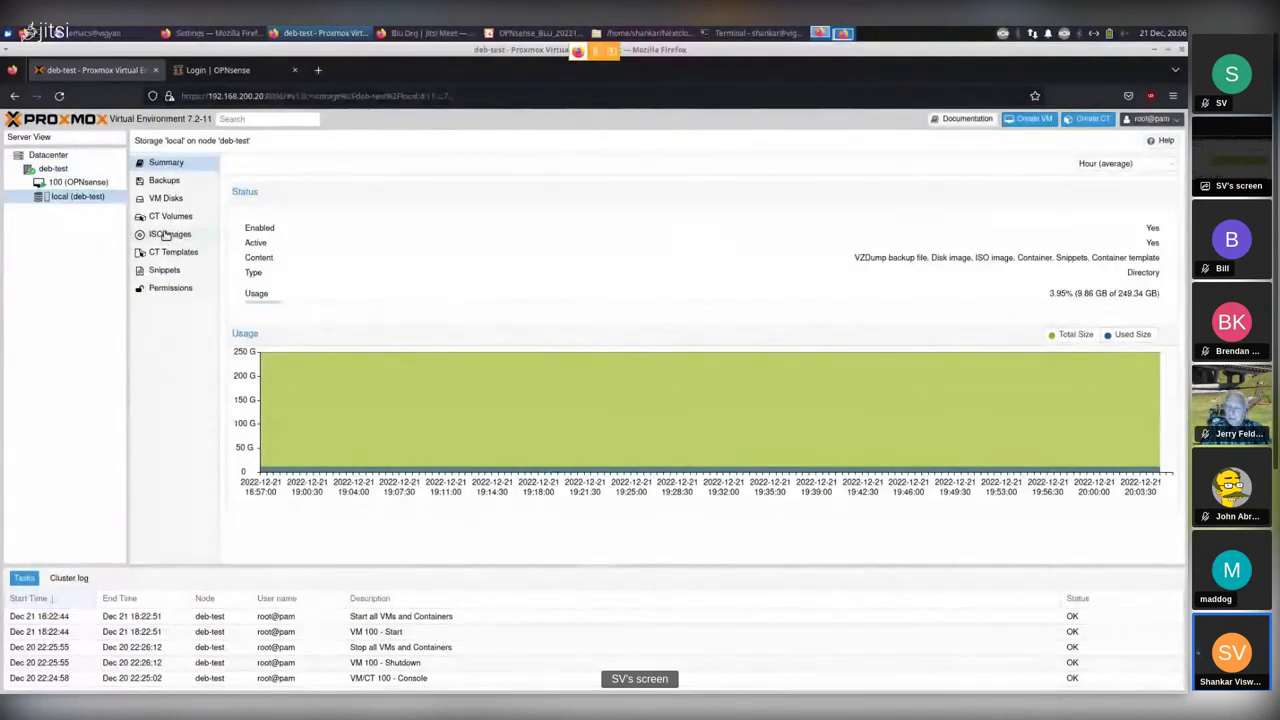
{"action": "left_click", "coordinate": [168, 234]}
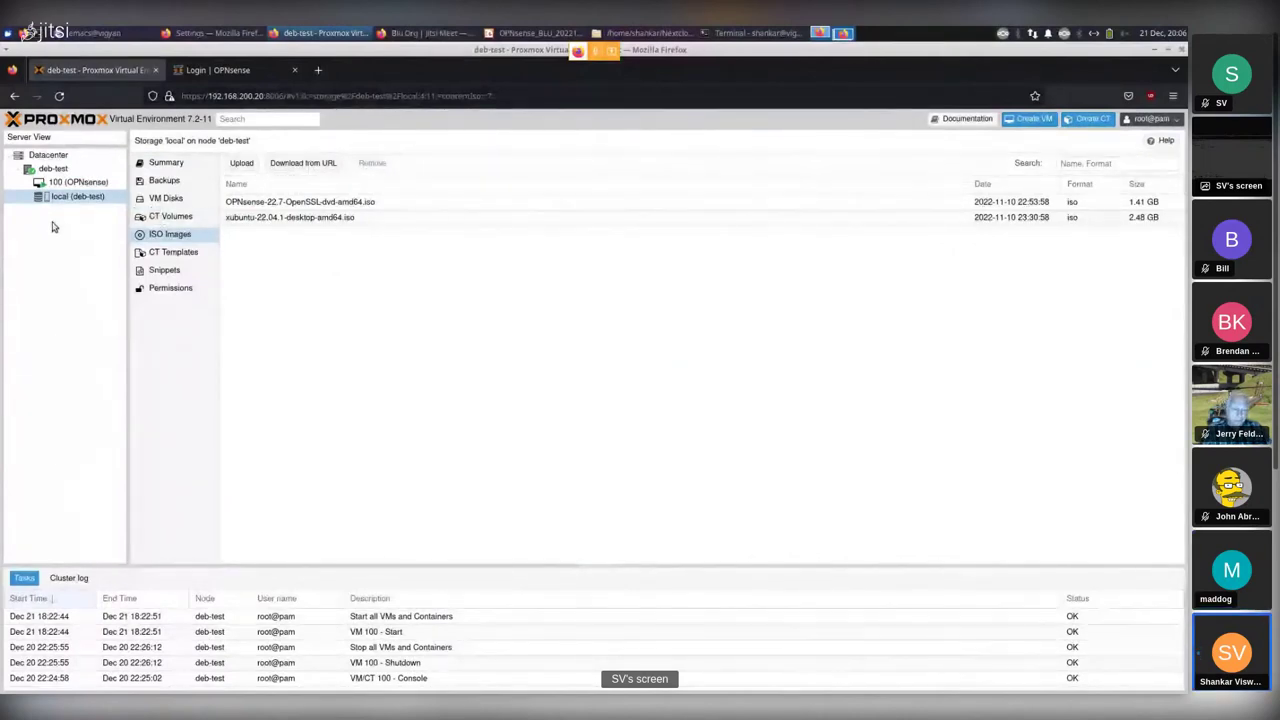
{"action": "left_click", "coordinate": [62, 186]}
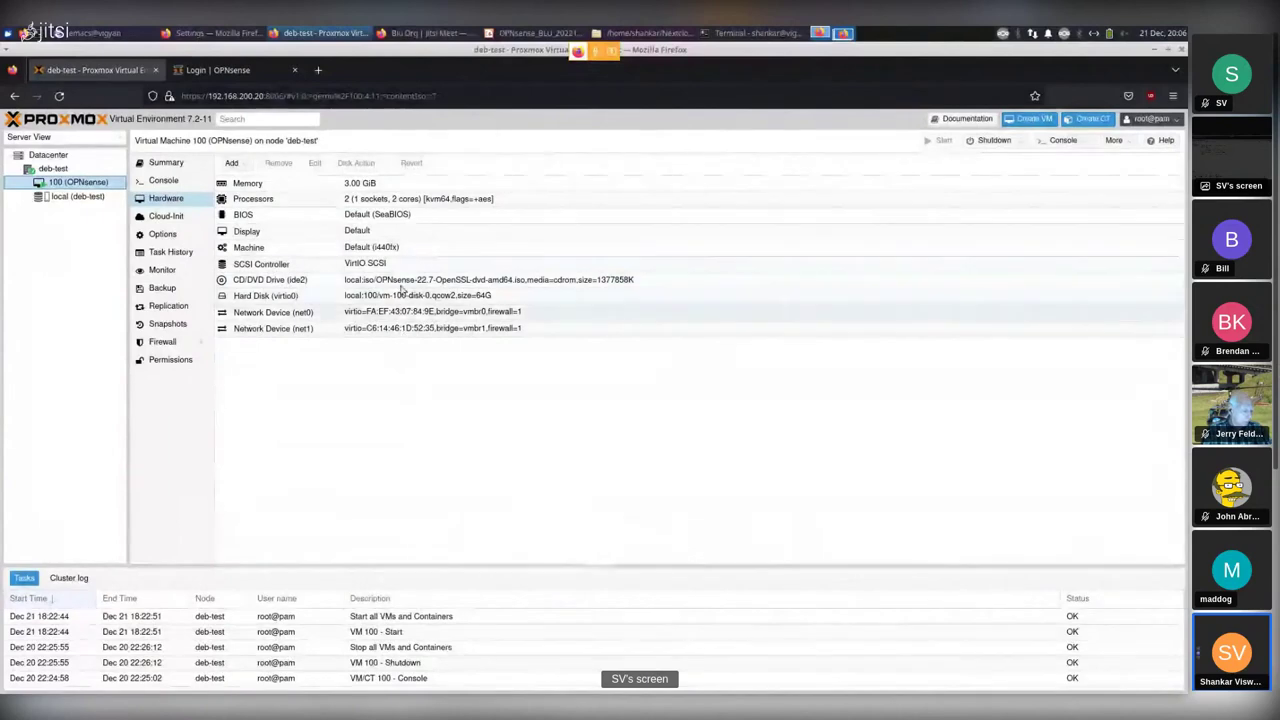
{"action": "left_click", "coordinate": [295, 201]}
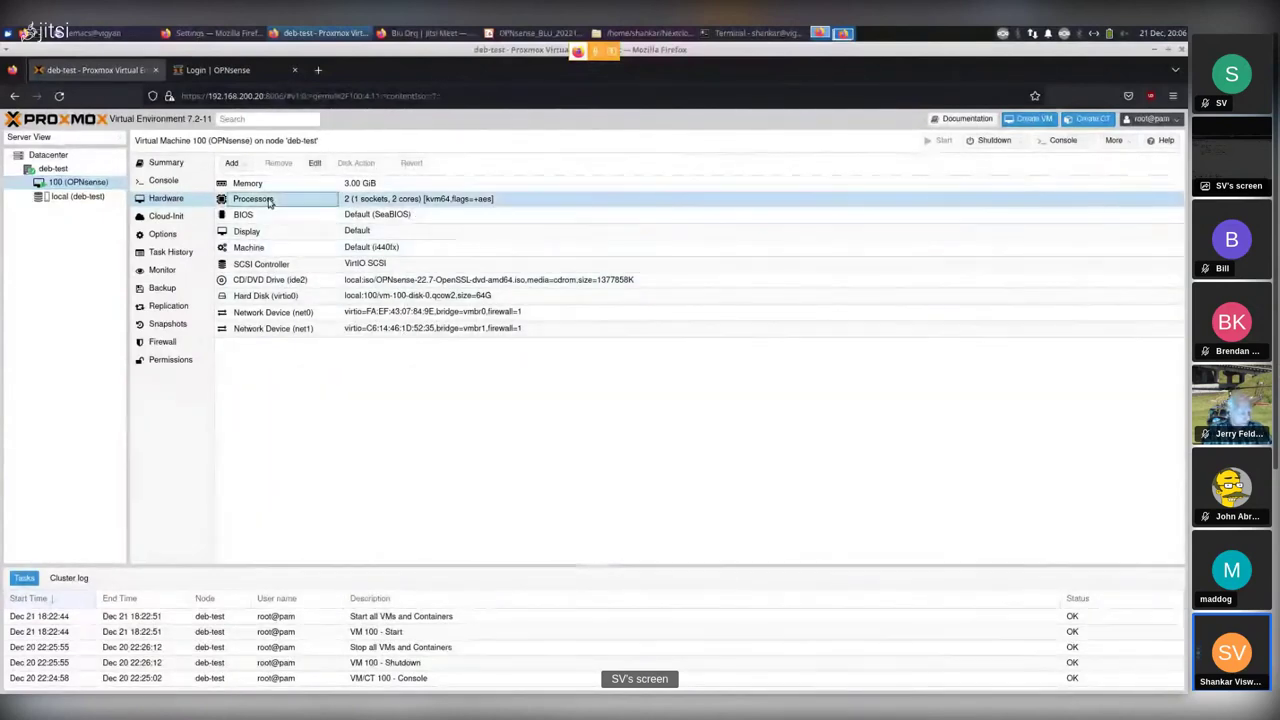
{"action": "left_click", "coordinate": [314, 164]}
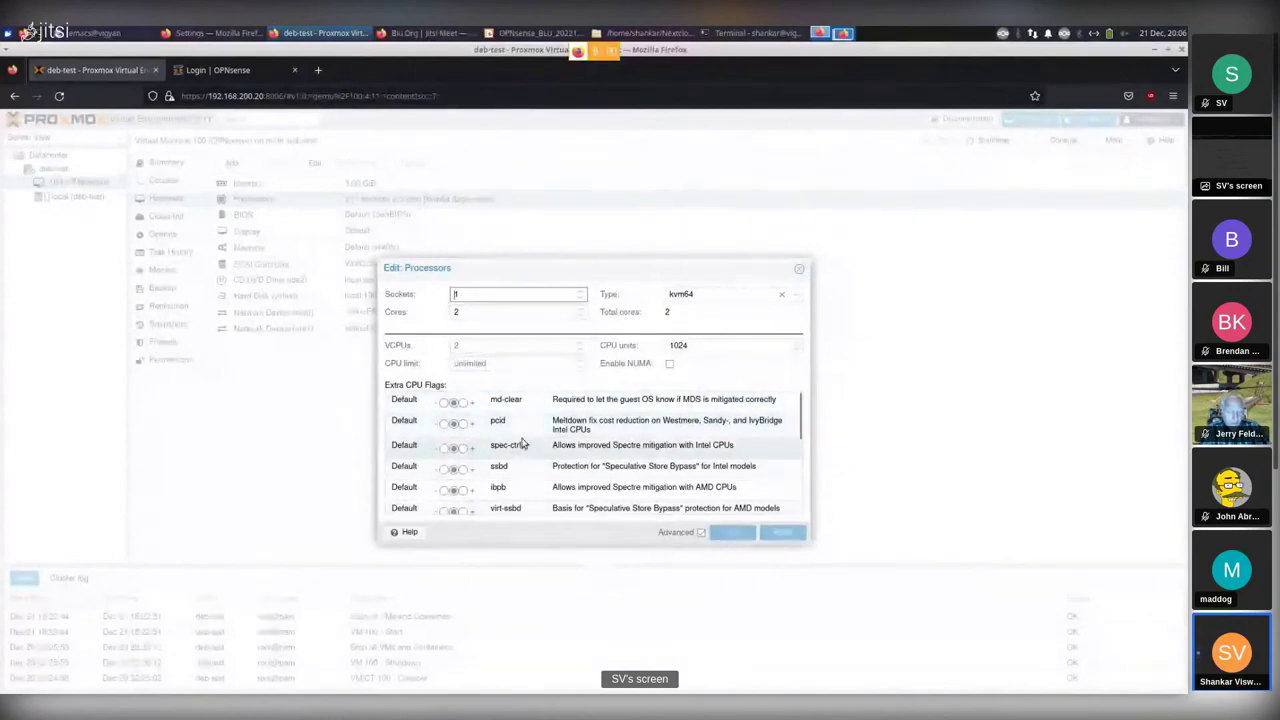
{"action": "scroll", "coordinate": [525, 432], "scroll_direction": "down", "scroll_amount": 5}
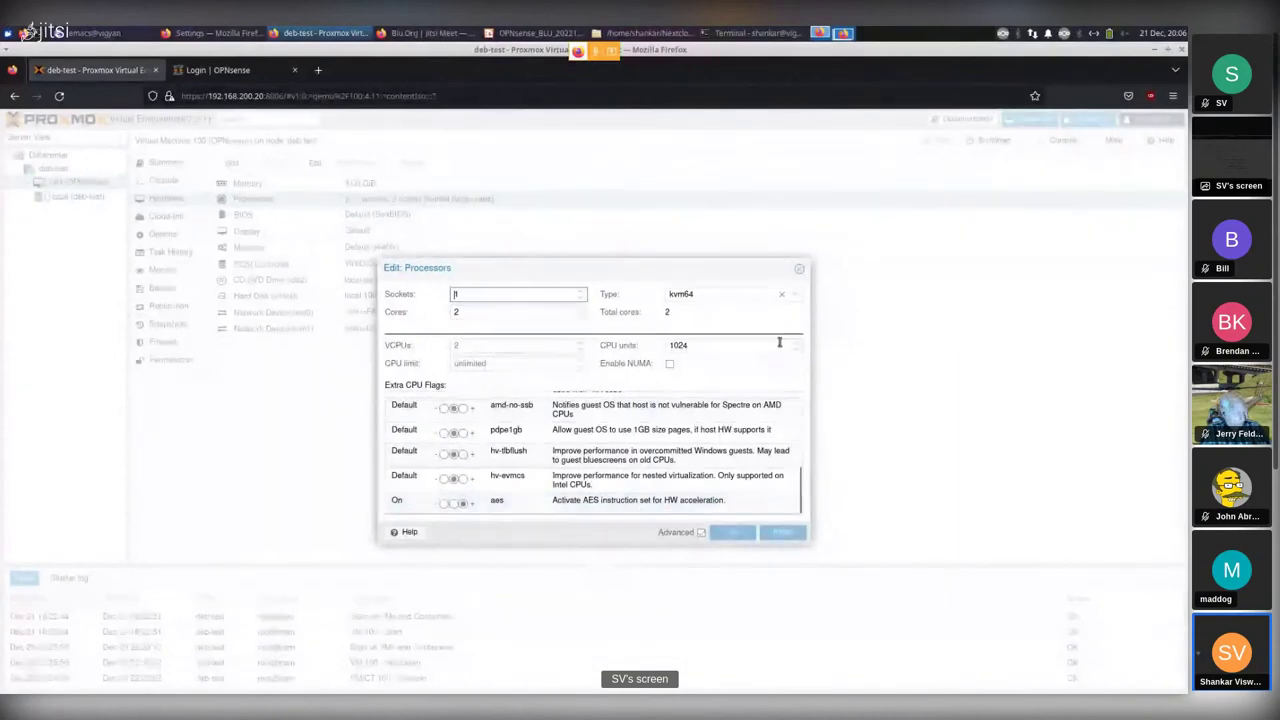
{"action": "left_click", "coordinate": [799, 271]}
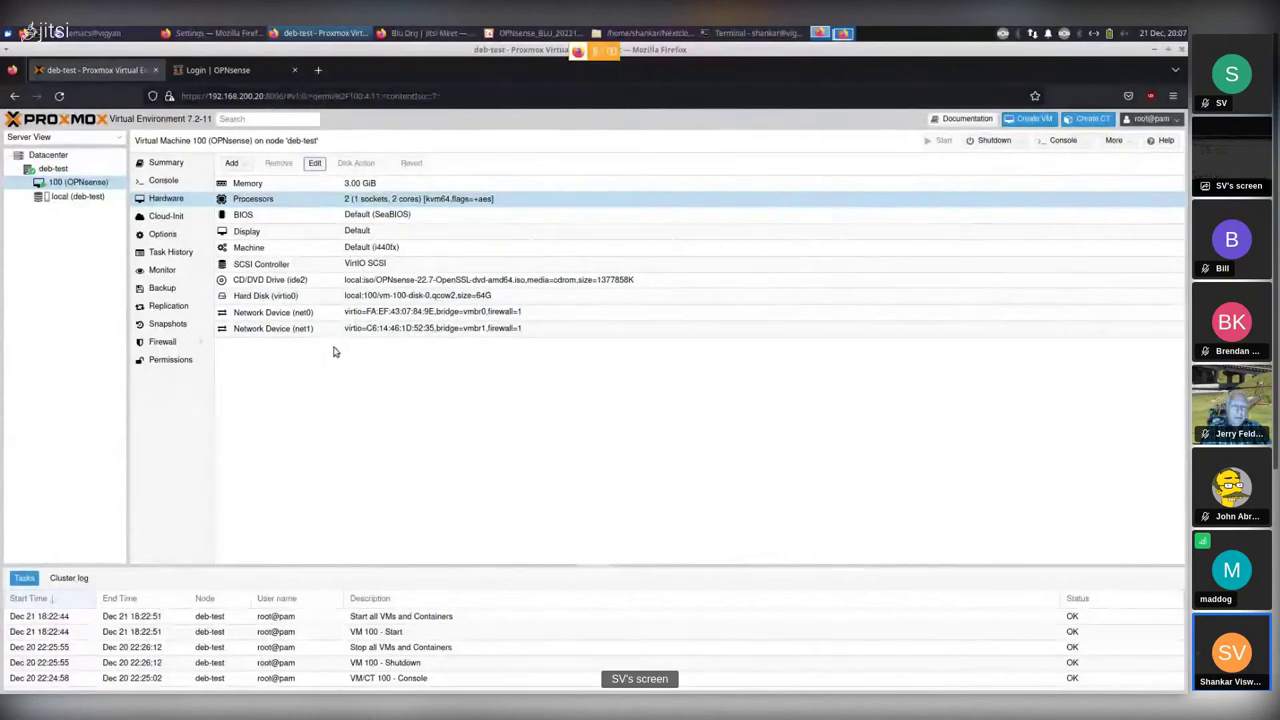
Recheck deb-test's bridges and VM 100's hardware, then go to the Login | OPNsense tab.
{"action": "left_click", "coordinate": [54, 169]}
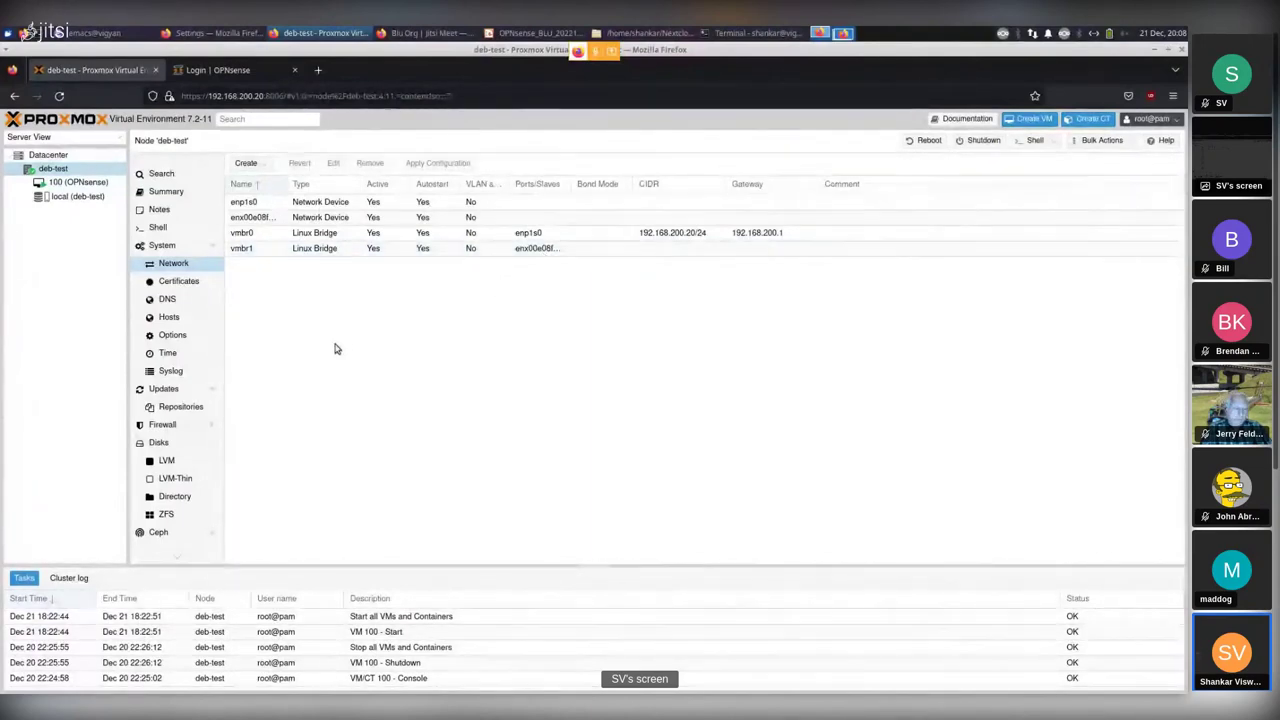
{"action": "left_click", "coordinate": [72, 183]}
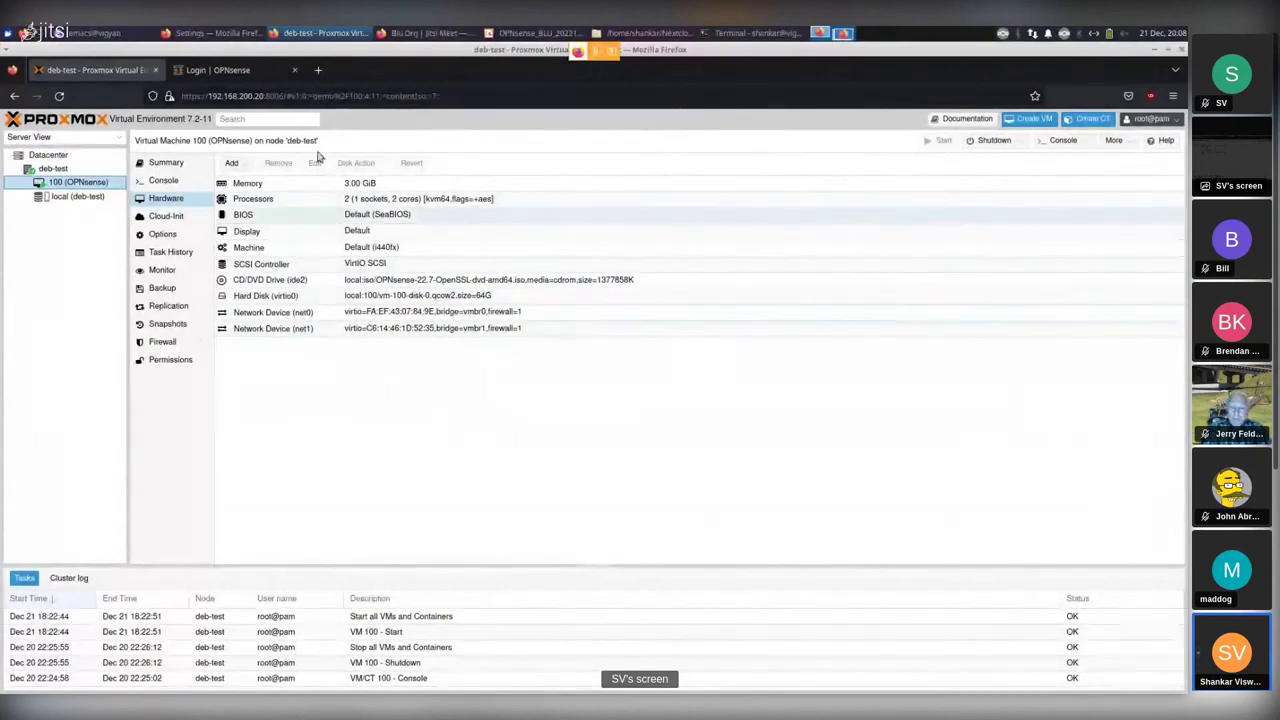
{"action": "left_click", "coordinate": [236, 71]}
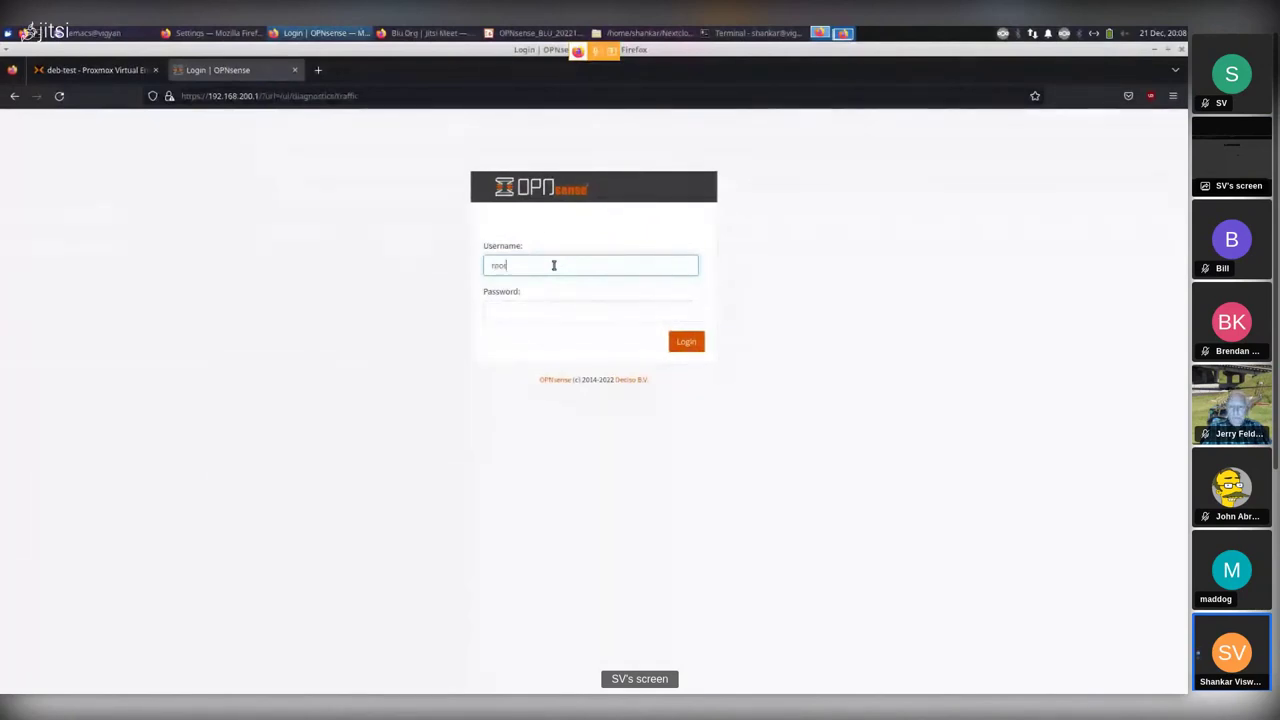
Sign in to OPNsense with the admin password and open the Lobby Dashboard.
{"action": "key", "text": "Tab"}
{"action": "type", "text": "opnse"}
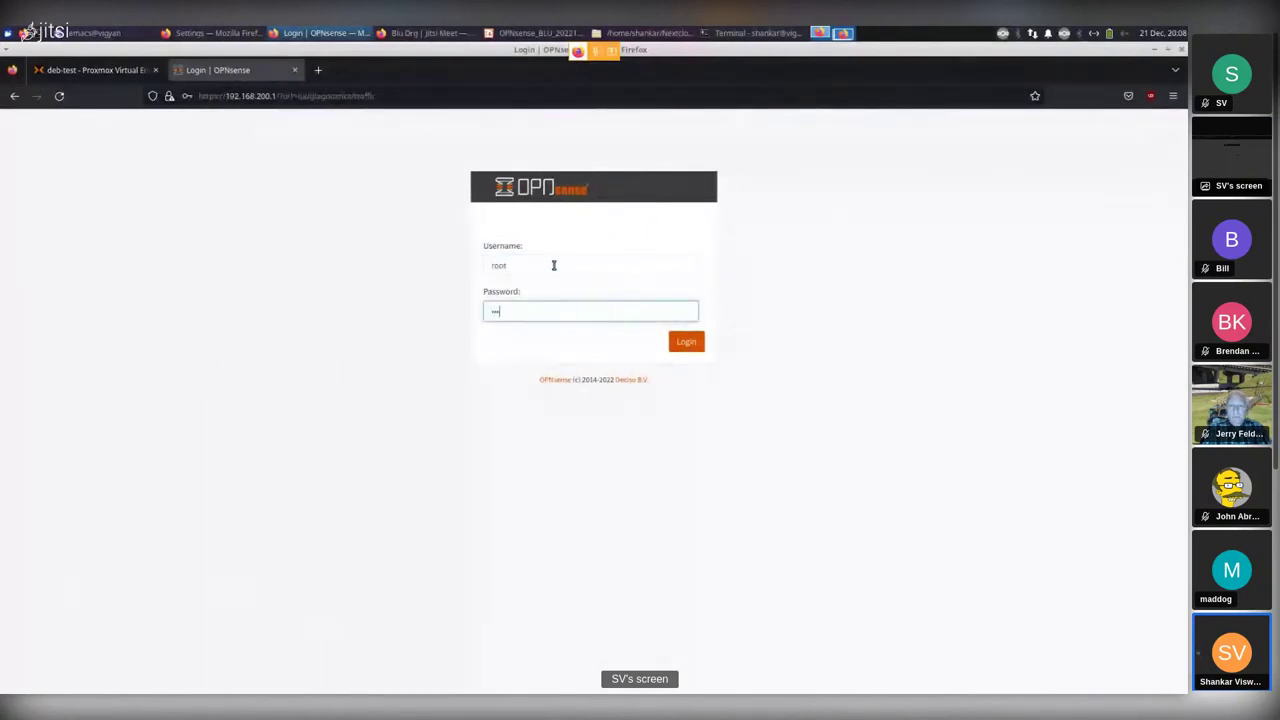
{"action": "key", "text": "Return"}
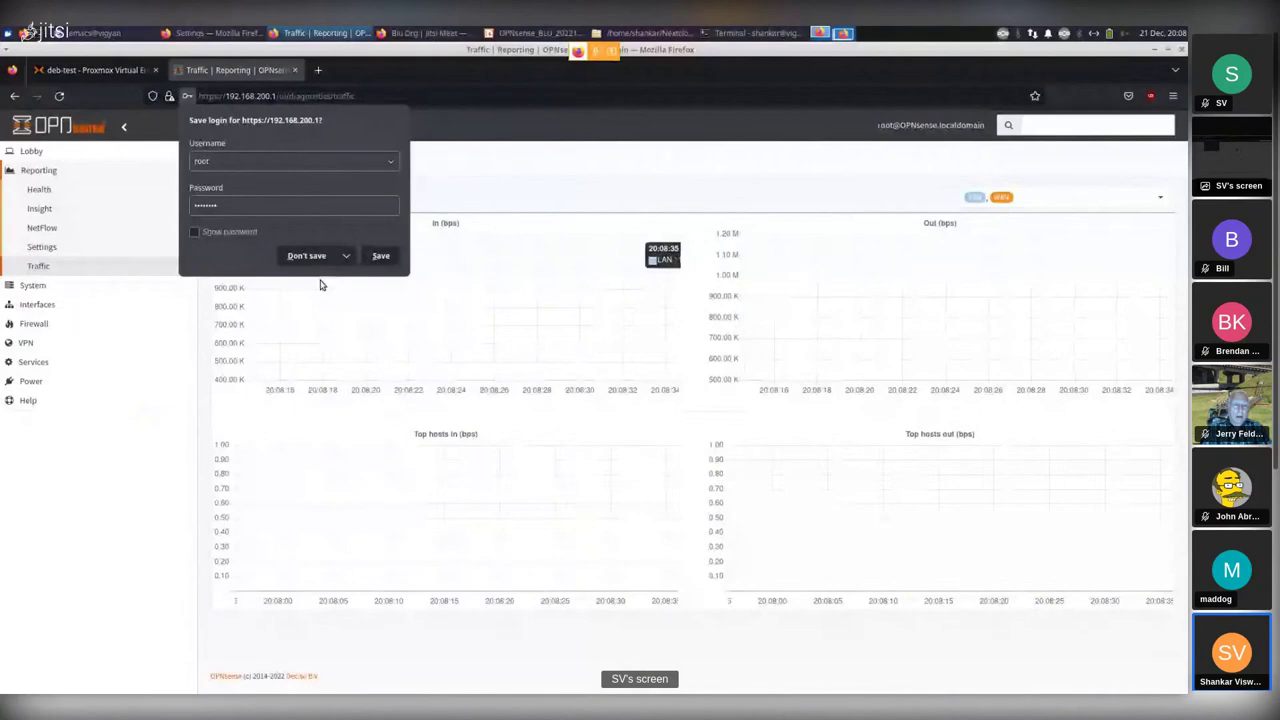
{"action": "left_click", "coordinate": [31, 151]}
{"action": "left_click", "coordinate": [44, 172]}
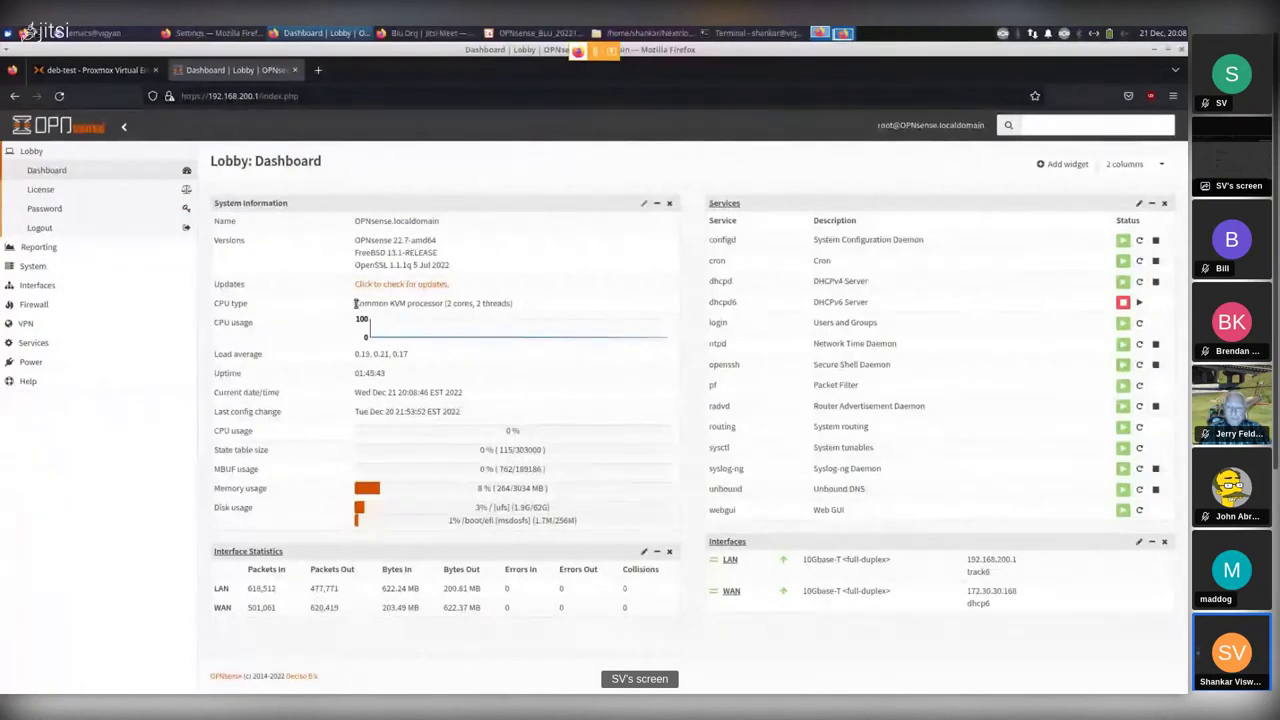
{"action": "left_click_drag", "start_coordinate": [397, 302], "coordinate": [510, 304]}
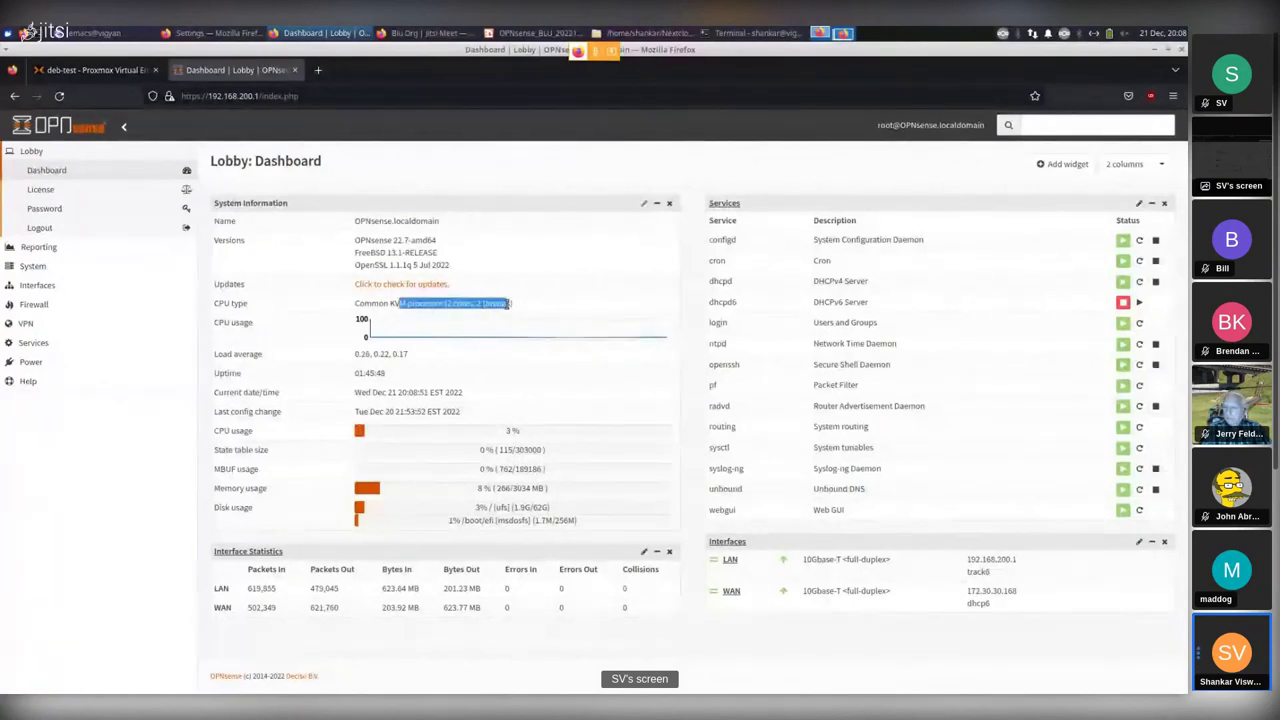
{"action": "left_click", "coordinate": [578, 319]}
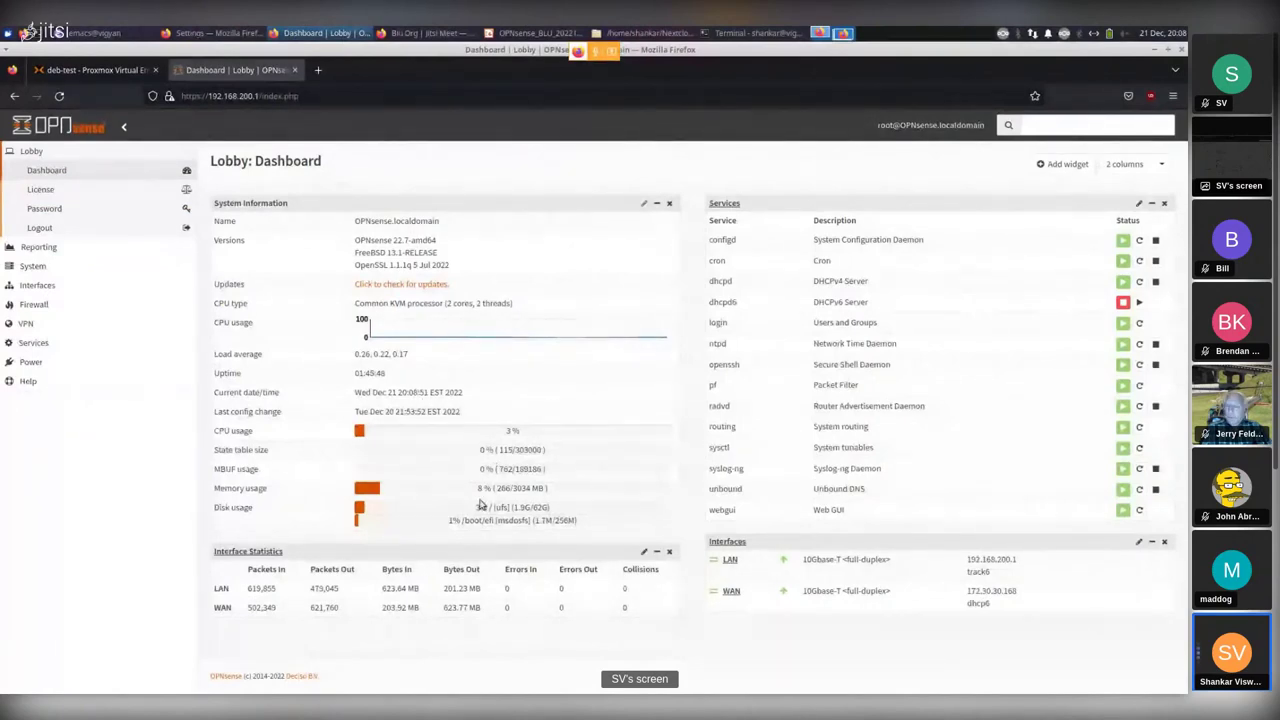
{"action": "left_click_drag", "start_coordinate": [558, 490], "coordinate": [456, 494]}
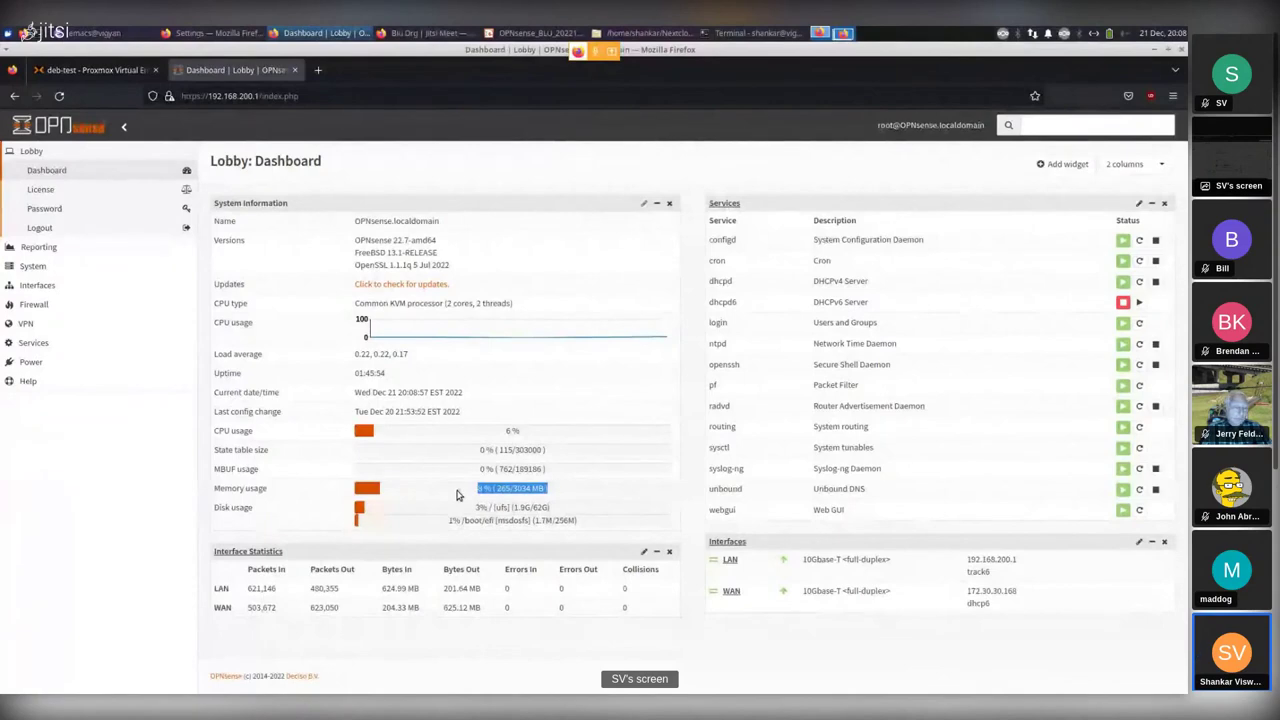
{"action": "left_click", "coordinate": [456, 494]}
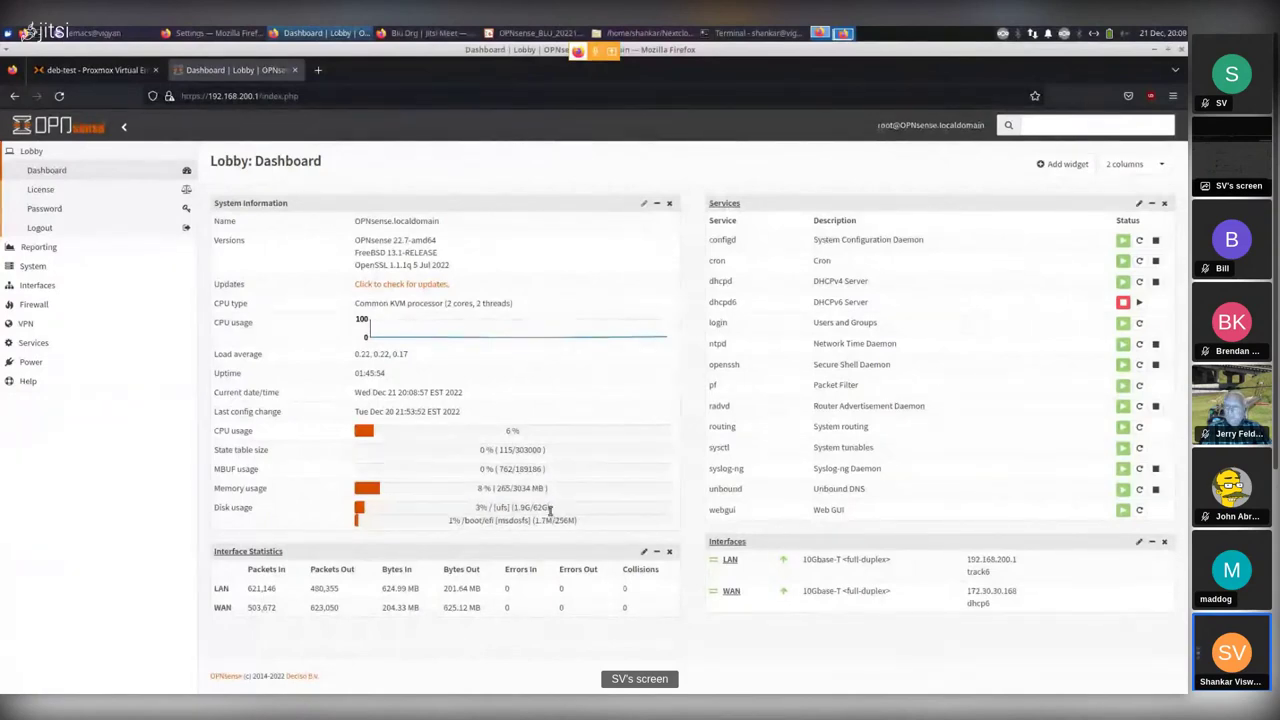
{"action": "left_click_drag", "start_coordinate": [549, 510], "coordinate": [475, 508]}
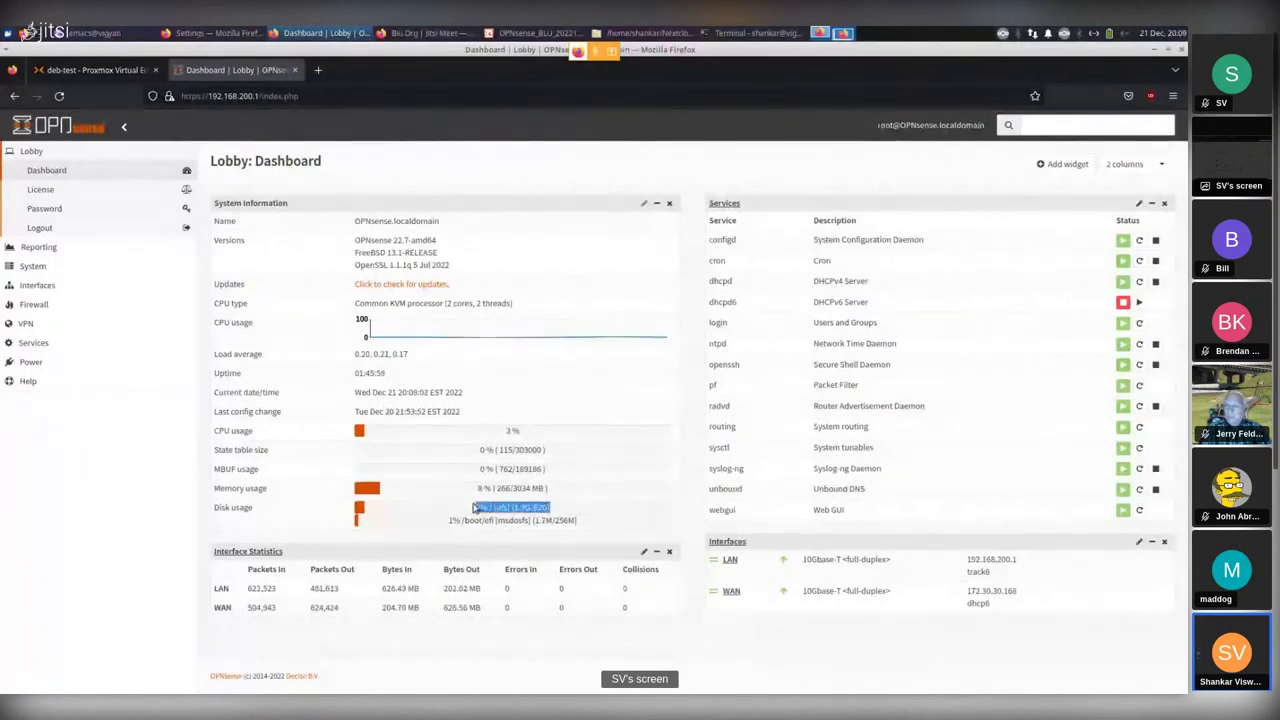
{"action": "left_click", "coordinate": [571, 514]}
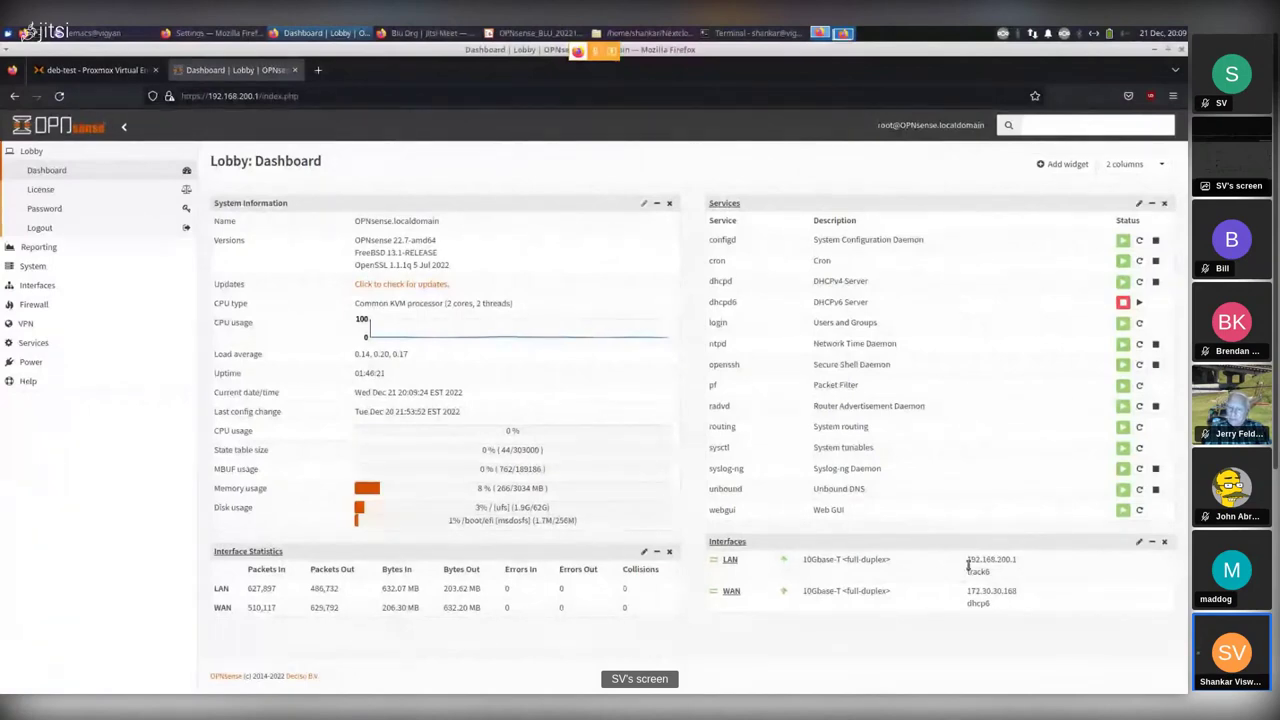
{"action": "left_click_drag", "start_coordinate": [966, 566], "coordinate": [1029, 566]}
{"action": "left_click", "coordinate": [1036, 566]}
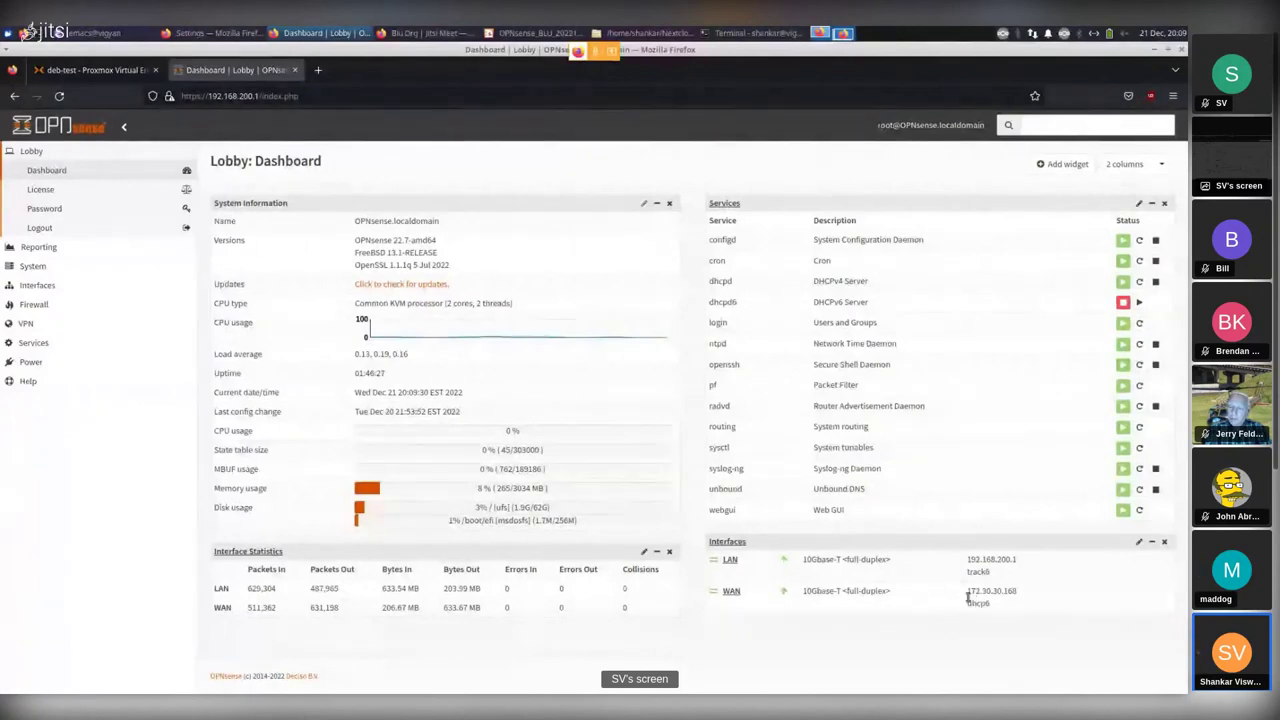
{"action": "left_click_drag", "start_coordinate": [967, 591], "coordinate": [1022, 597]}
{"action": "left_click", "coordinate": [1045, 600]}
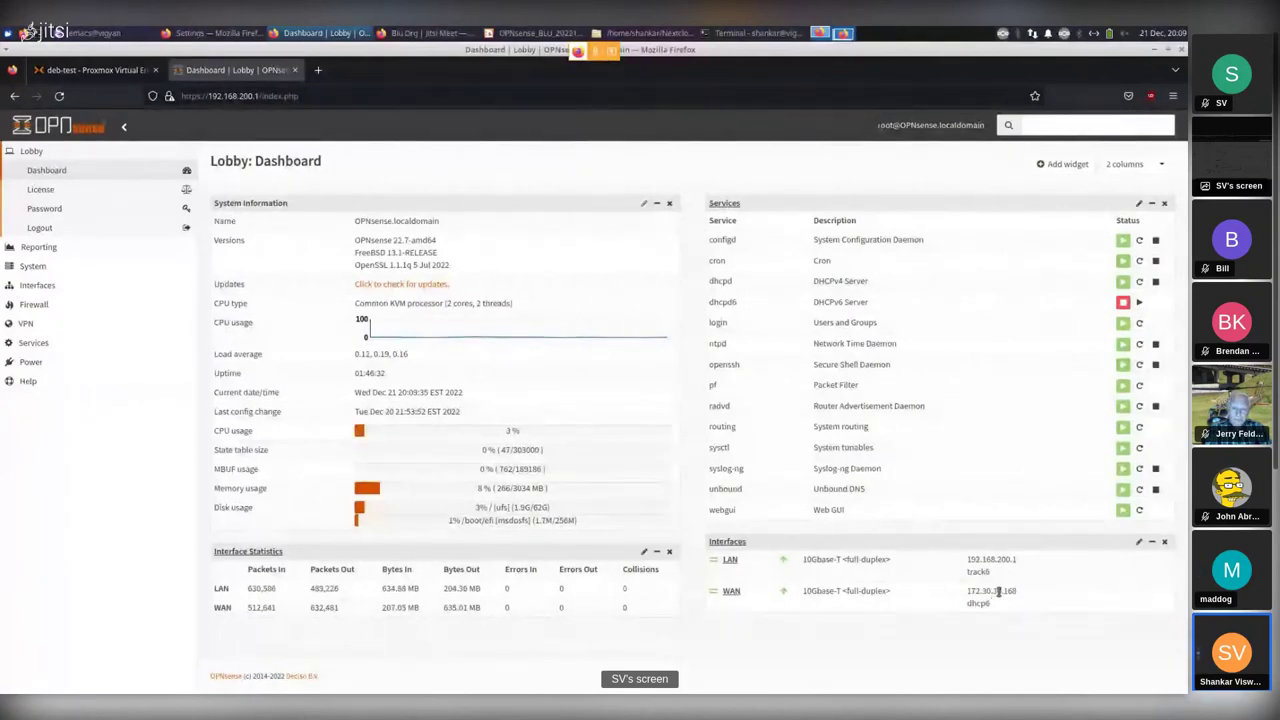
{"action": "double_click", "coordinate": [998, 592]}
Add the Traffic Graph widget to the Lobby Dashboard and save the layout.
{"action": "left_click", "coordinate": [1058, 165]}
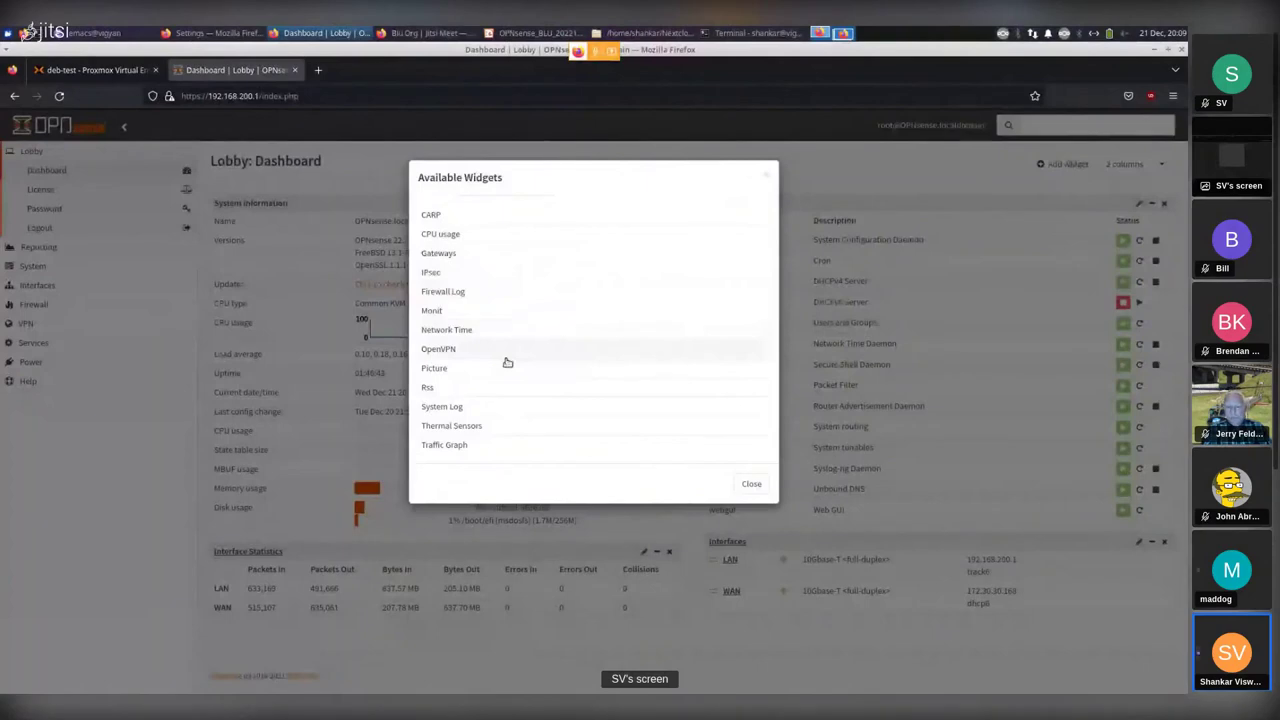
{"action": "left_click", "coordinate": [442, 444]}
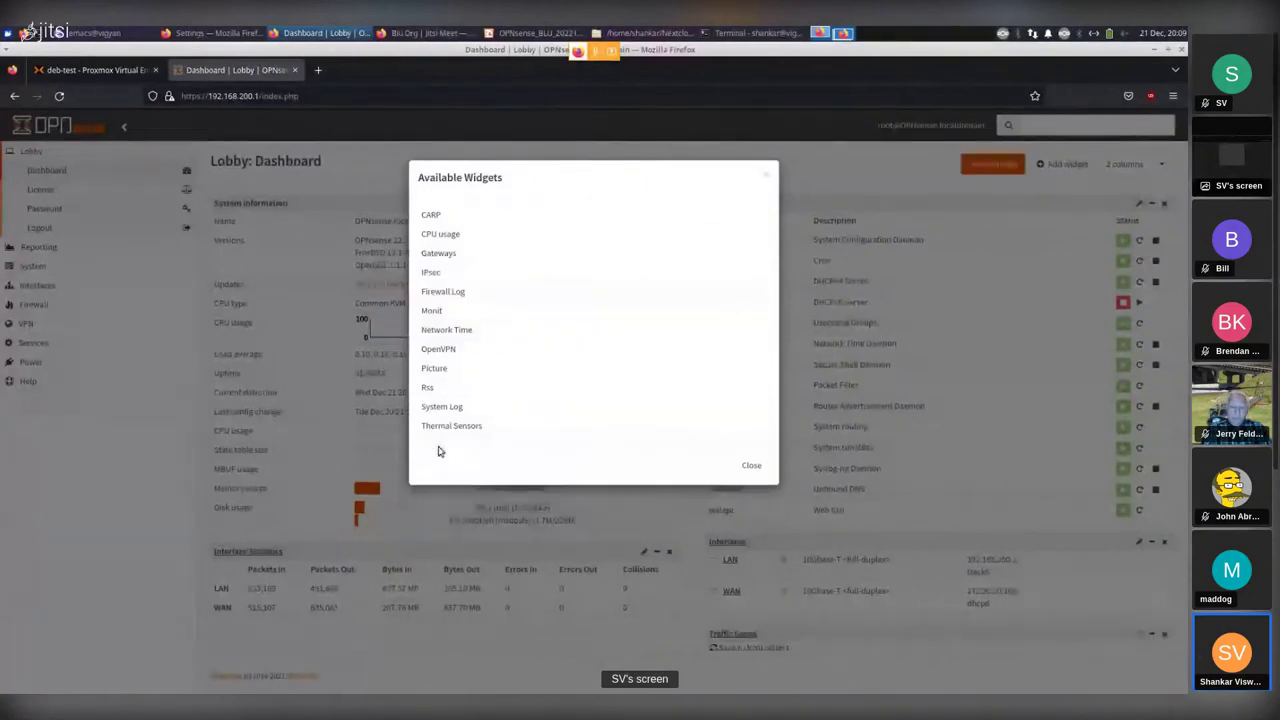
{"action": "left_click", "coordinate": [750, 467]}
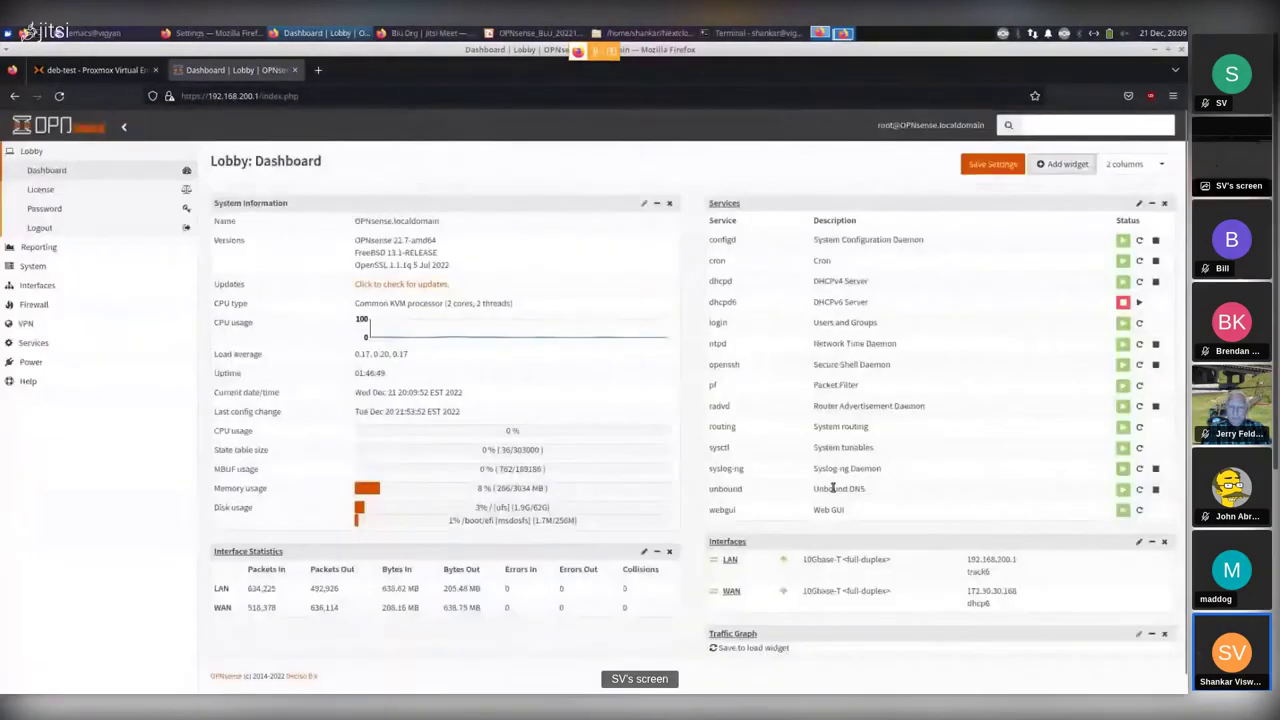
{"action": "scroll", "coordinate": [851, 526], "scroll_direction": "down", "scroll_amount": 1}
{"action": "left_click", "coordinate": [993, 147]}
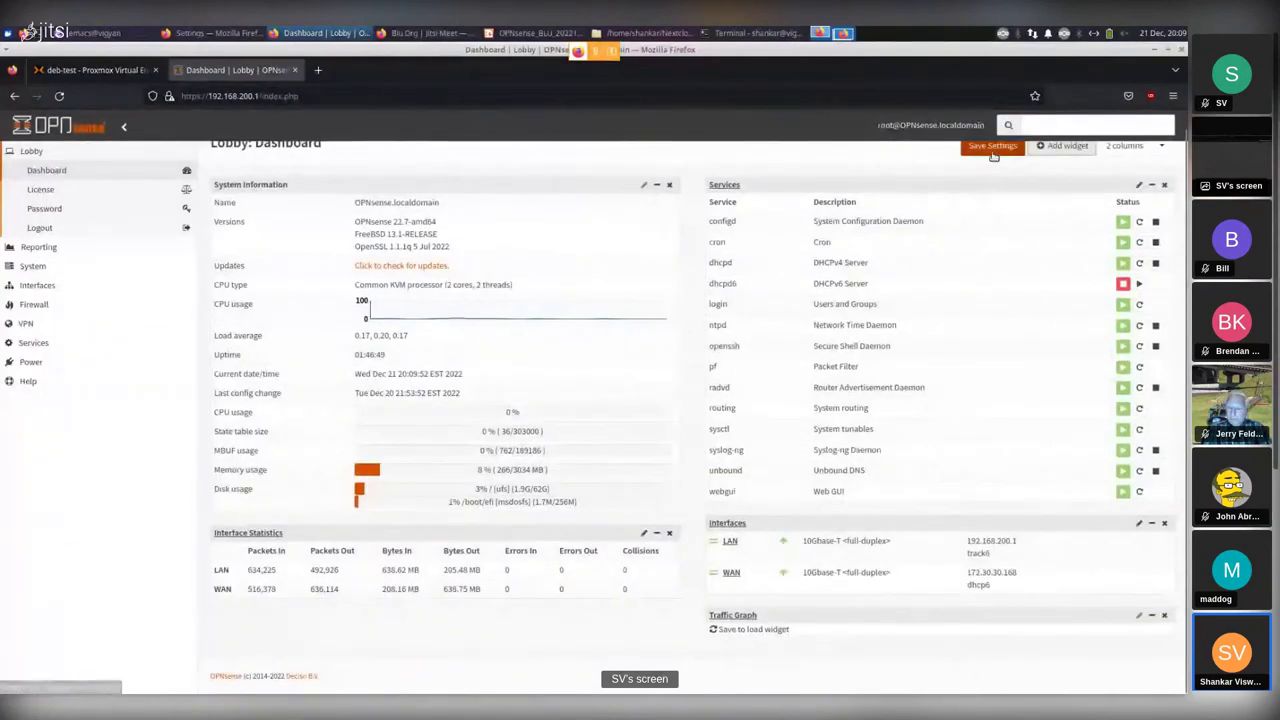
{"action": "scroll", "coordinate": [962, 333], "scroll_direction": "down", "scroll_amount": 4}
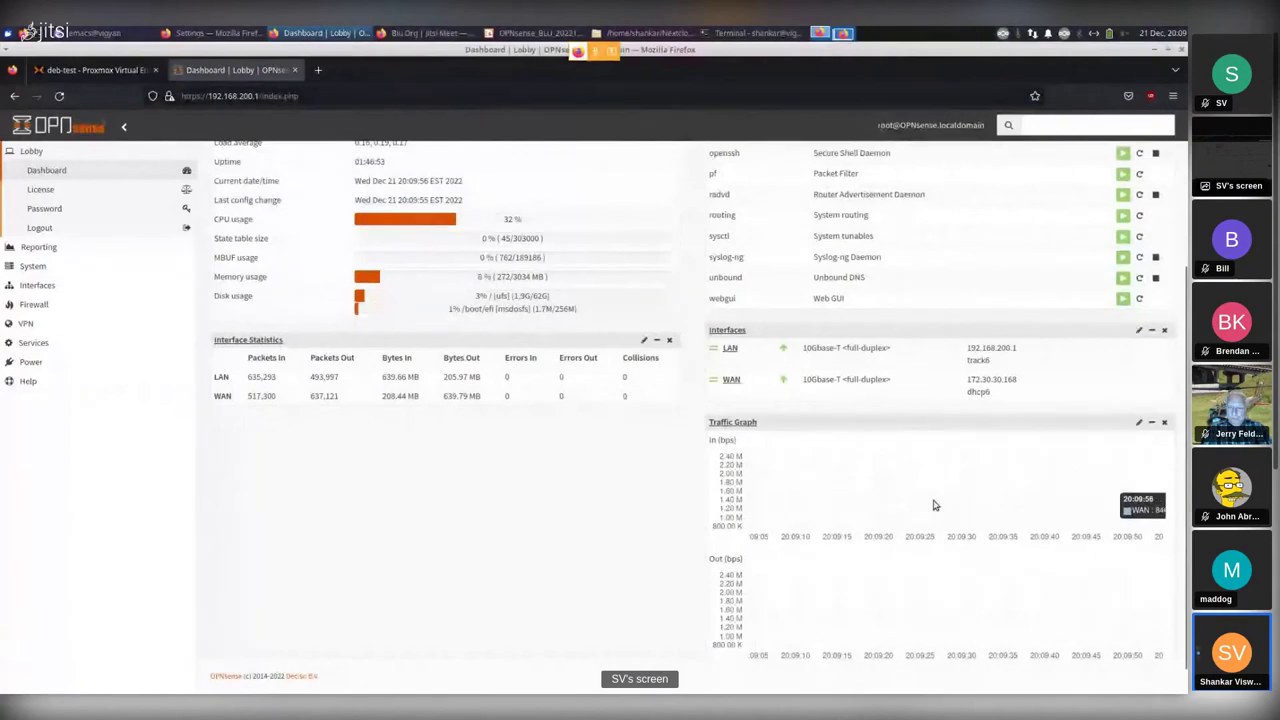
{"action": "scroll", "coordinate": [924, 510], "scroll_direction": "up", "scroll_amount": 4}
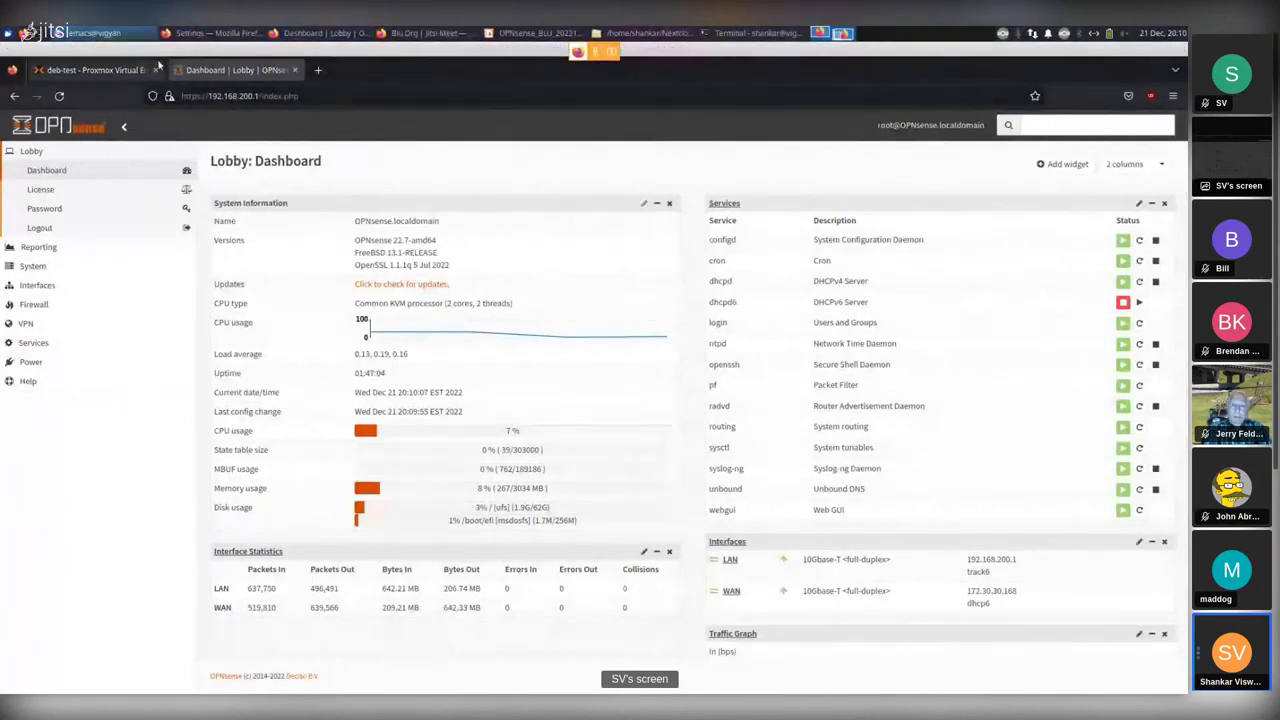
In Proxmox, open and close a shell on node deb-test, then return to VM 100's hardware.
{"action": "left_click", "coordinate": [100, 70]}
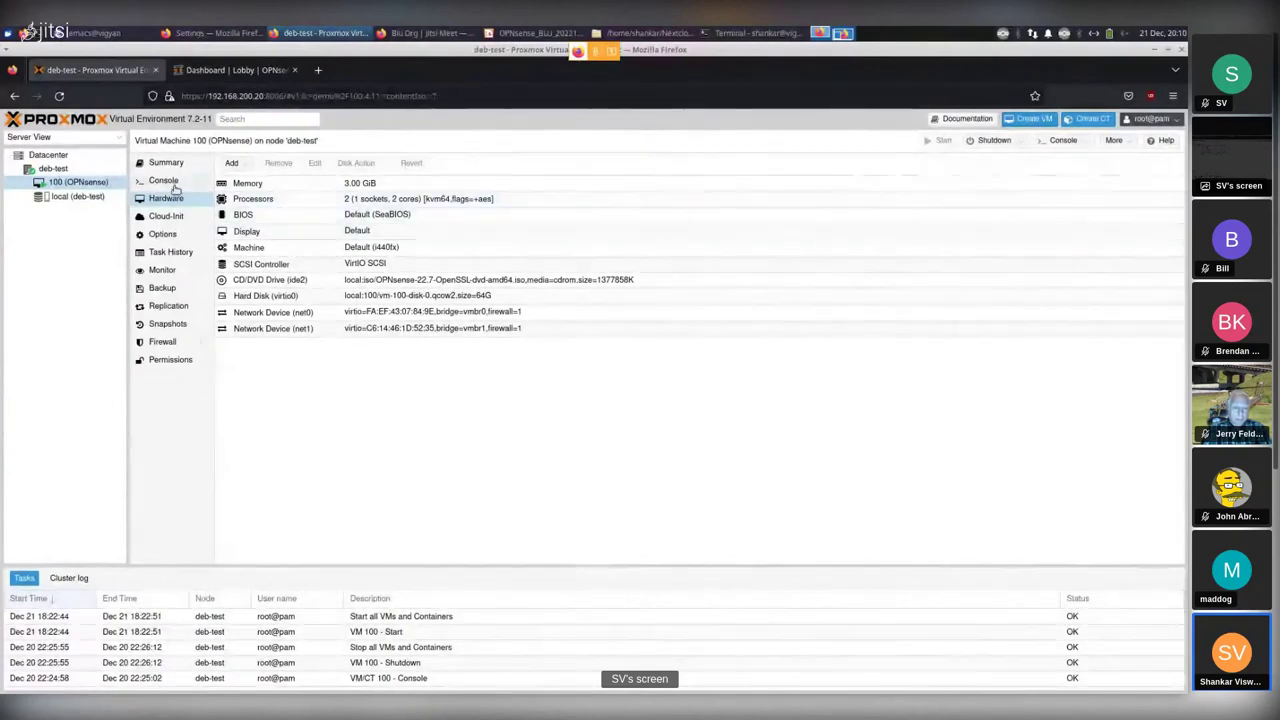
{"action": "left_click", "coordinate": [53, 168]}
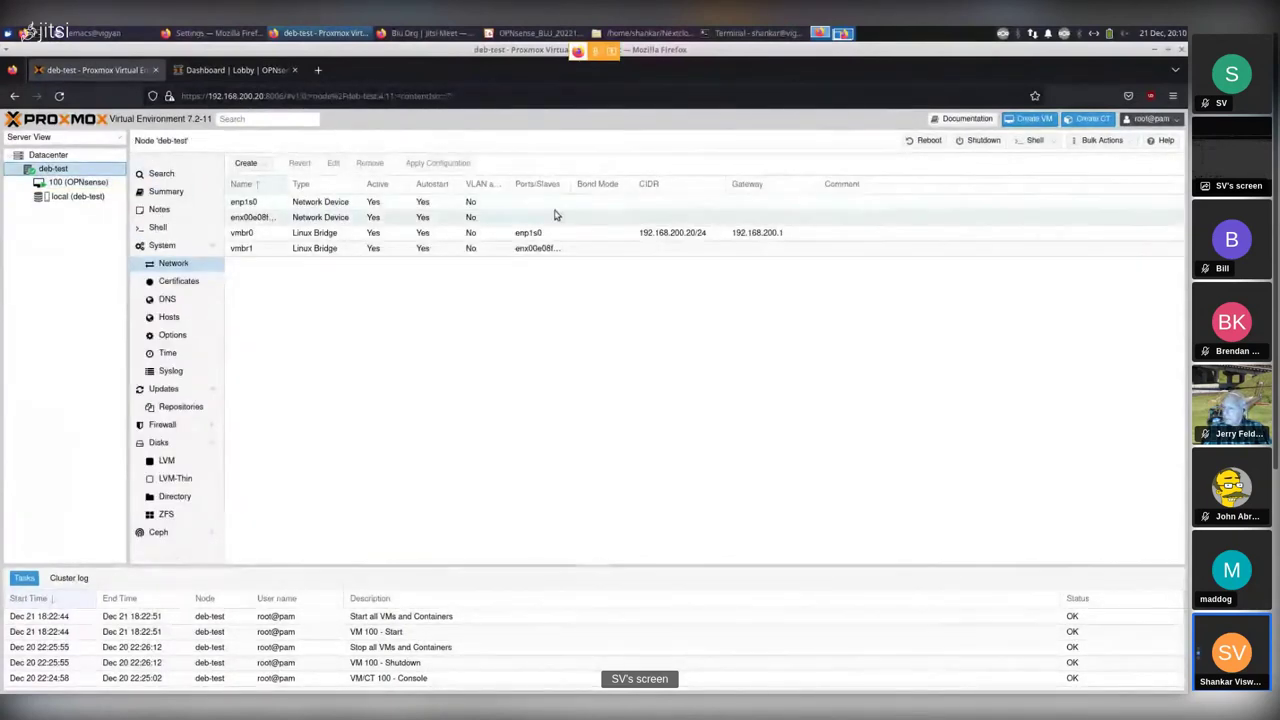
{"action": "left_click", "coordinate": [1031, 141]}
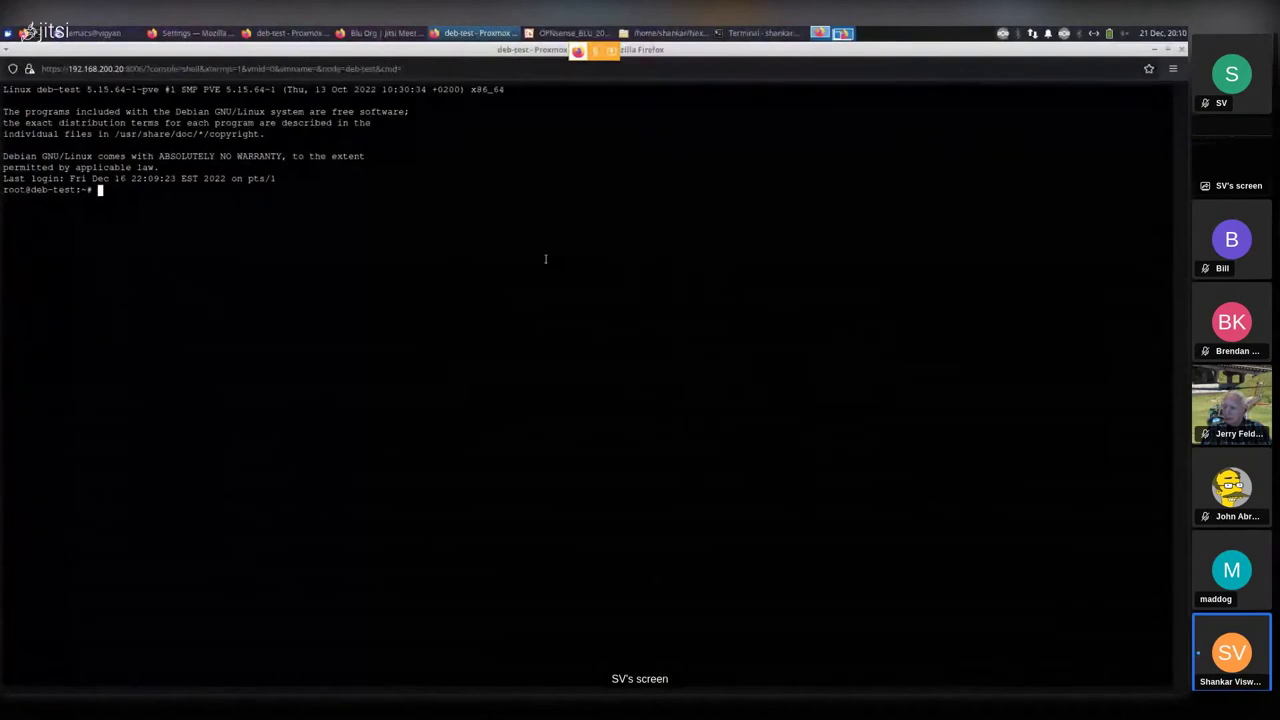
{"action": "left_click", "coordinate": [1182, 53]}
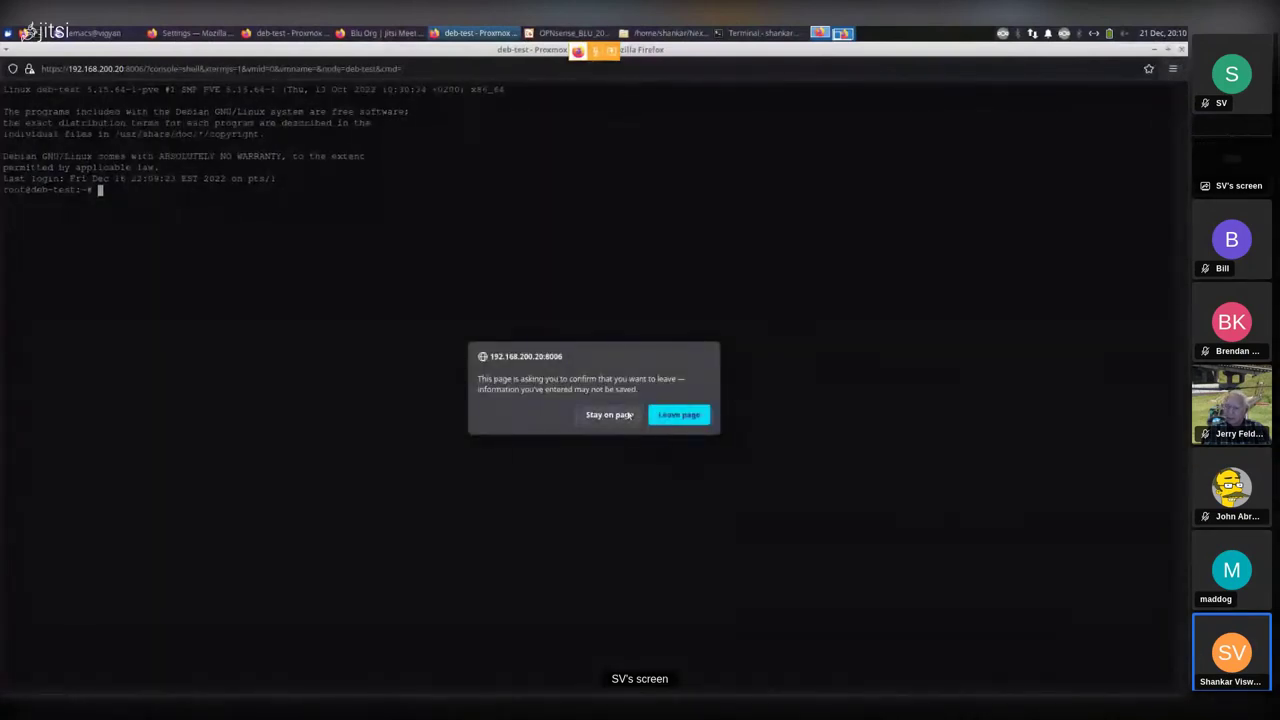
{"action": "left_click", "coordinate": [679, 414]}
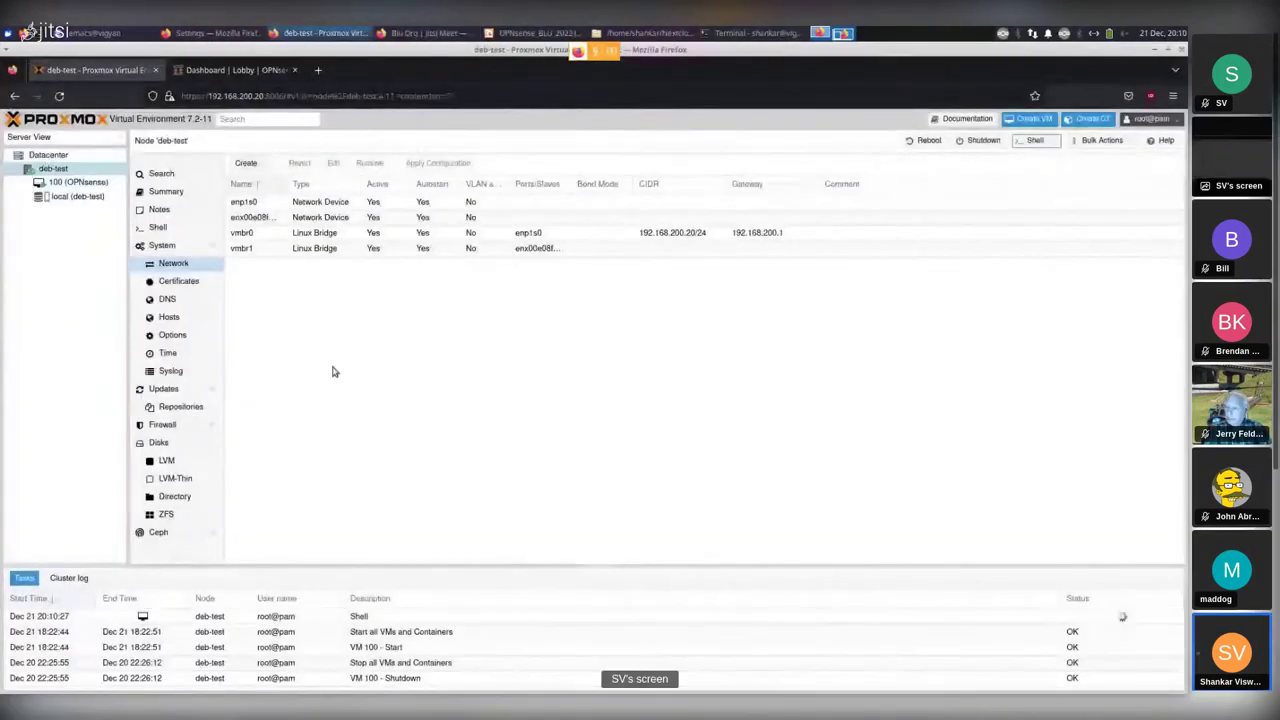
{"action": "left_click", "coordinate": [75, 184]}
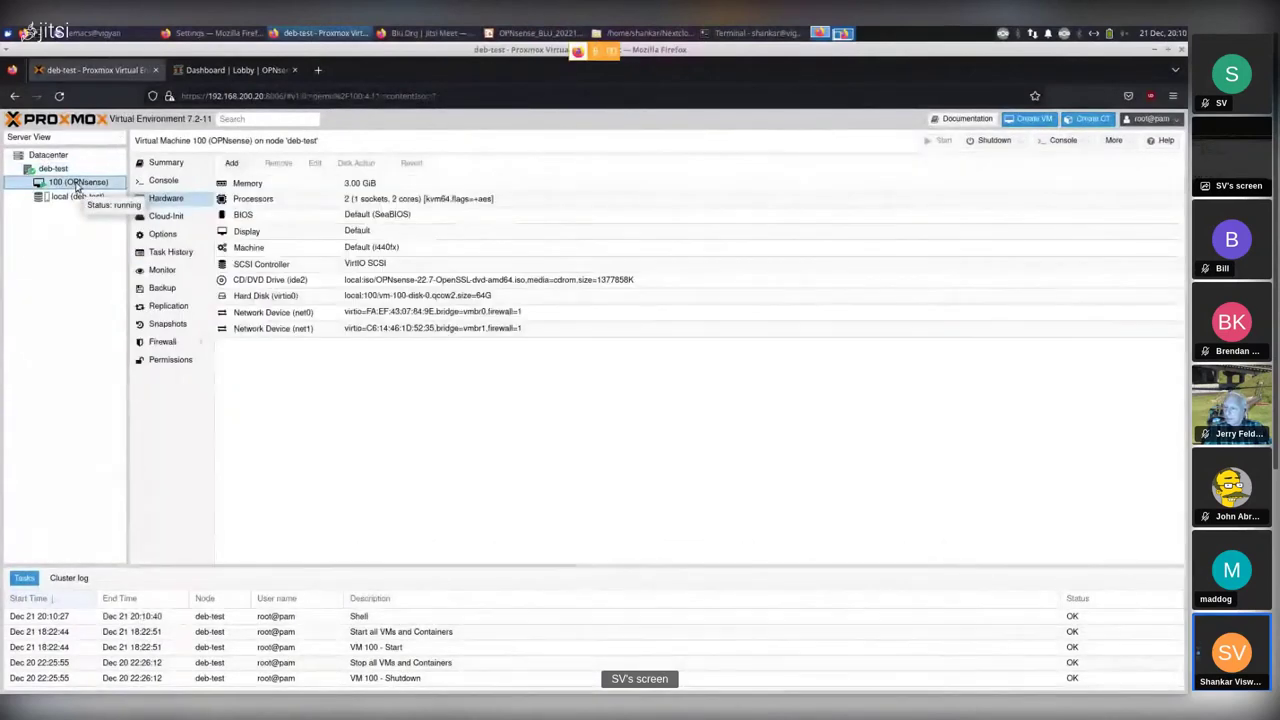
Log into VM 100's console as root to reach the OPNsense 22.7 menu, then return to the OPNsense tab.
{"action": "left_click", "coordinate": [164, 181]}
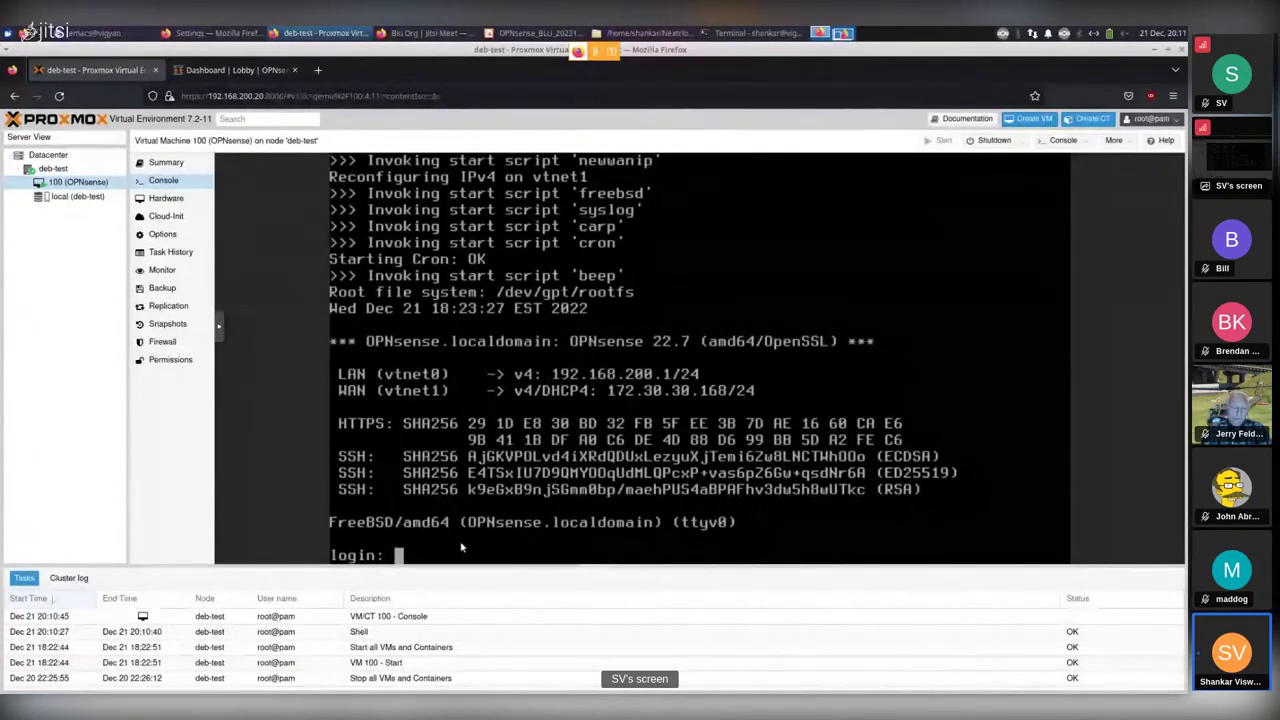
{"action": "type", "text": "roo"}
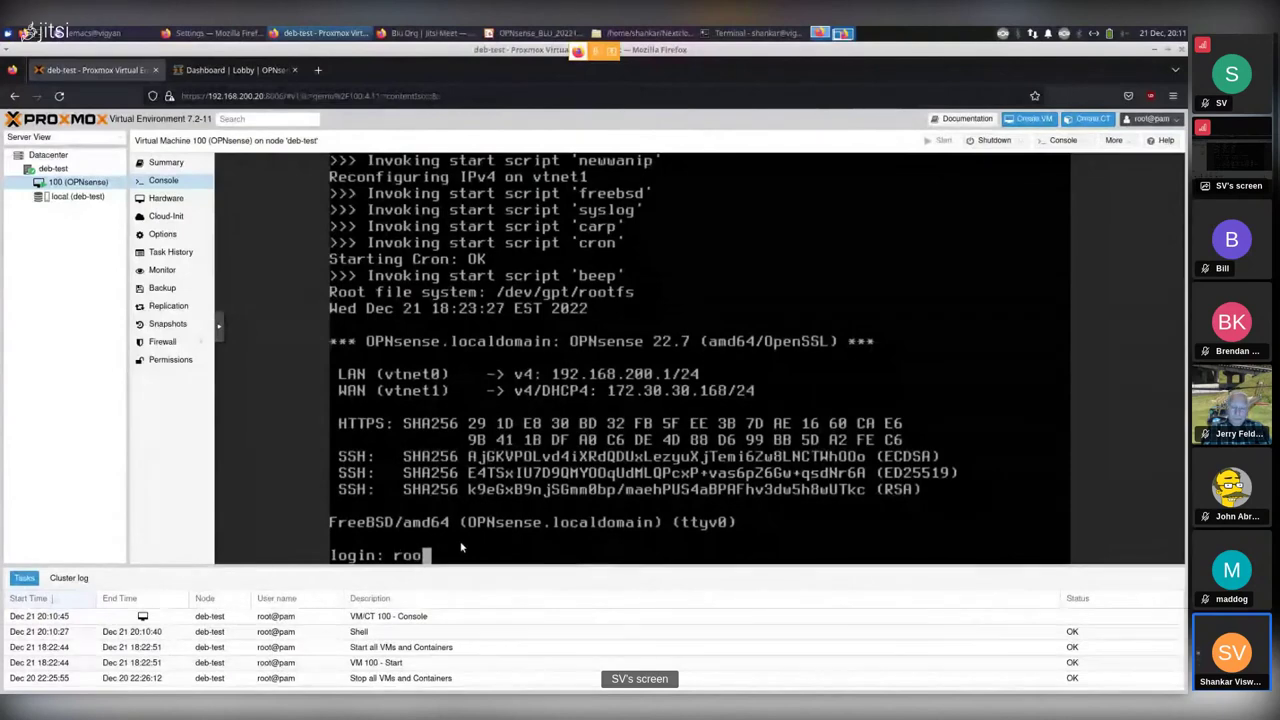
{"action": "type", "text": "t"}
{"action": "key", "text": "Return"}
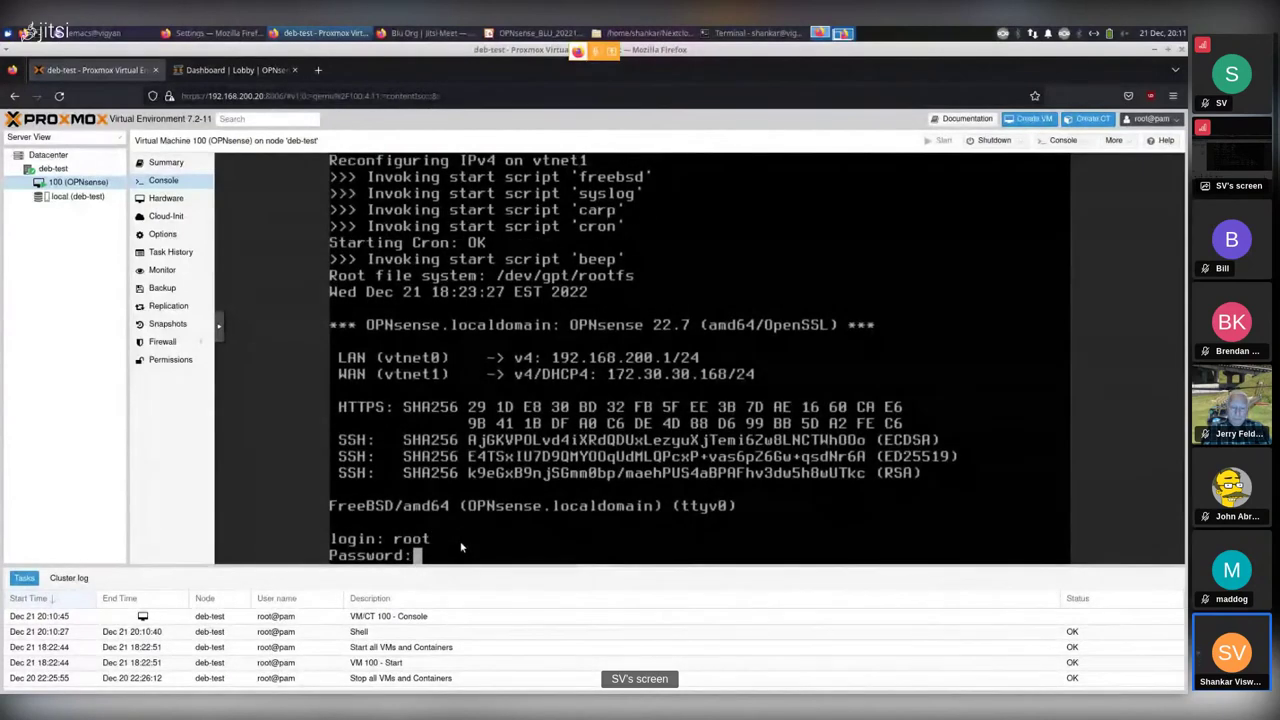
{"action": "key", "text": "Return"}
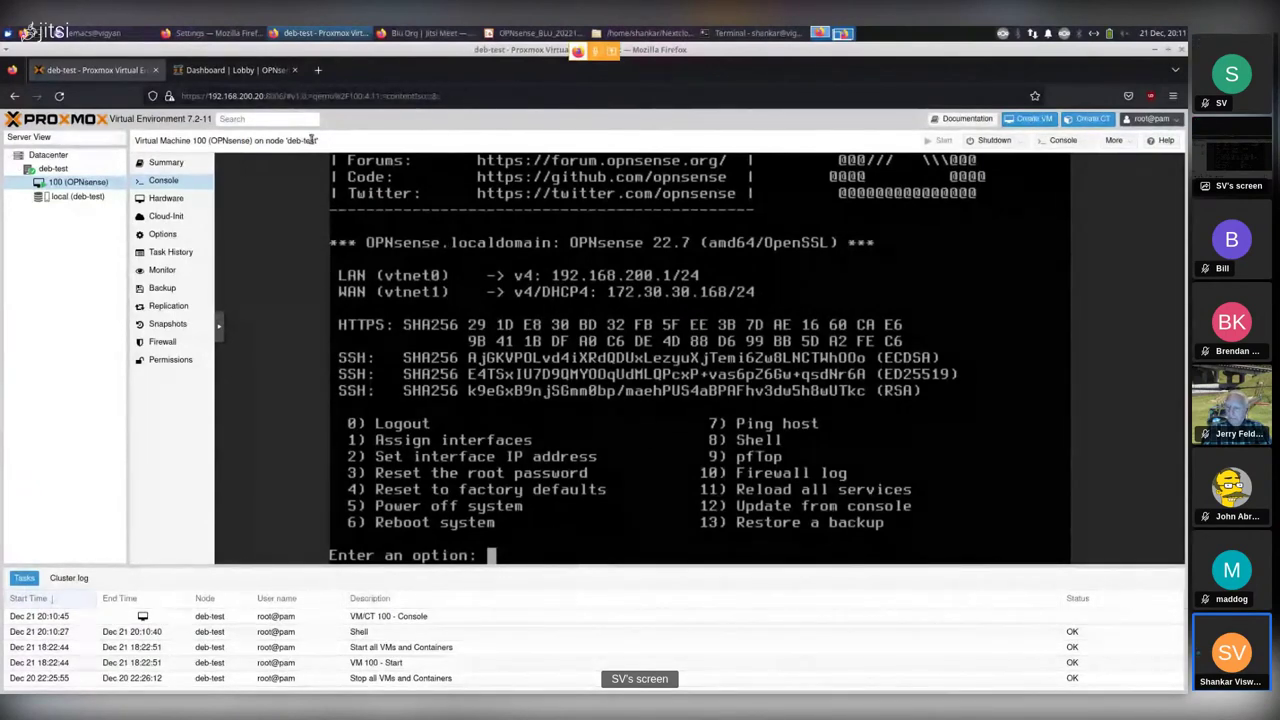
{"action": "left_click", "coordinate": [234, 70]}
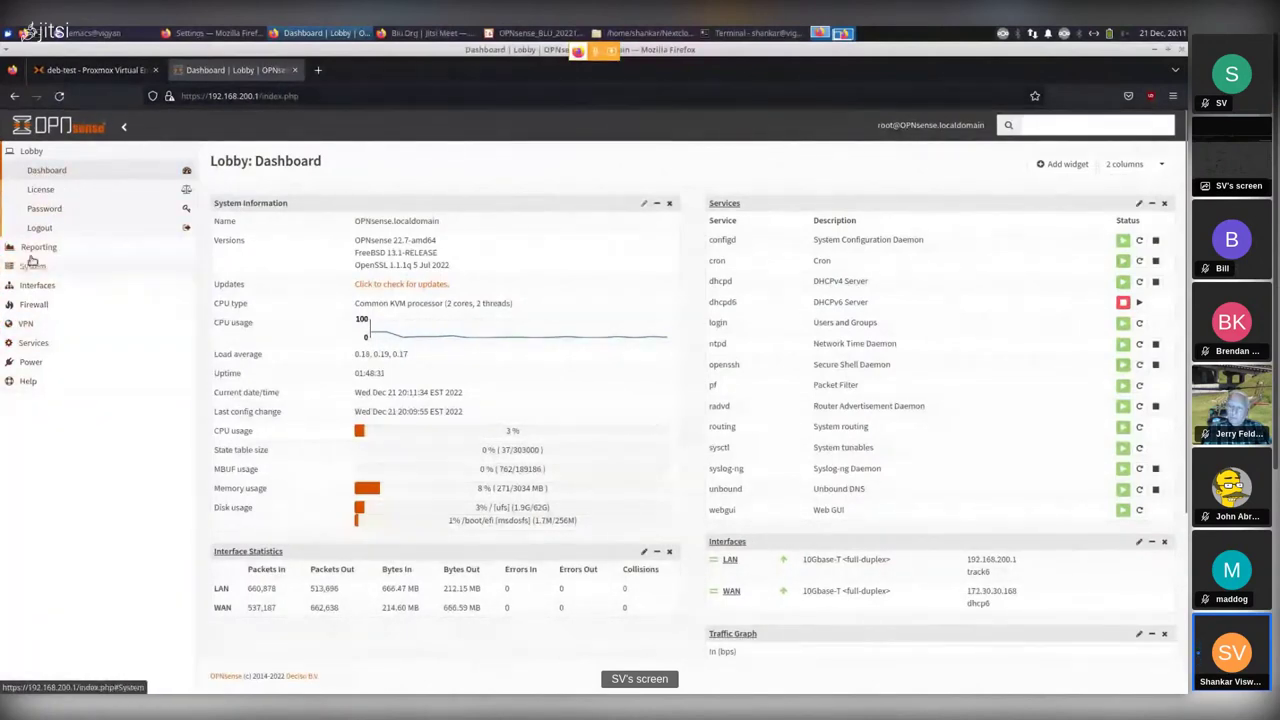
Open Reporting > Traffic, check the Top talkers tab, then return to the live In/Out graphs.
{"action": "left_click", "coordinate": [38, 247]}
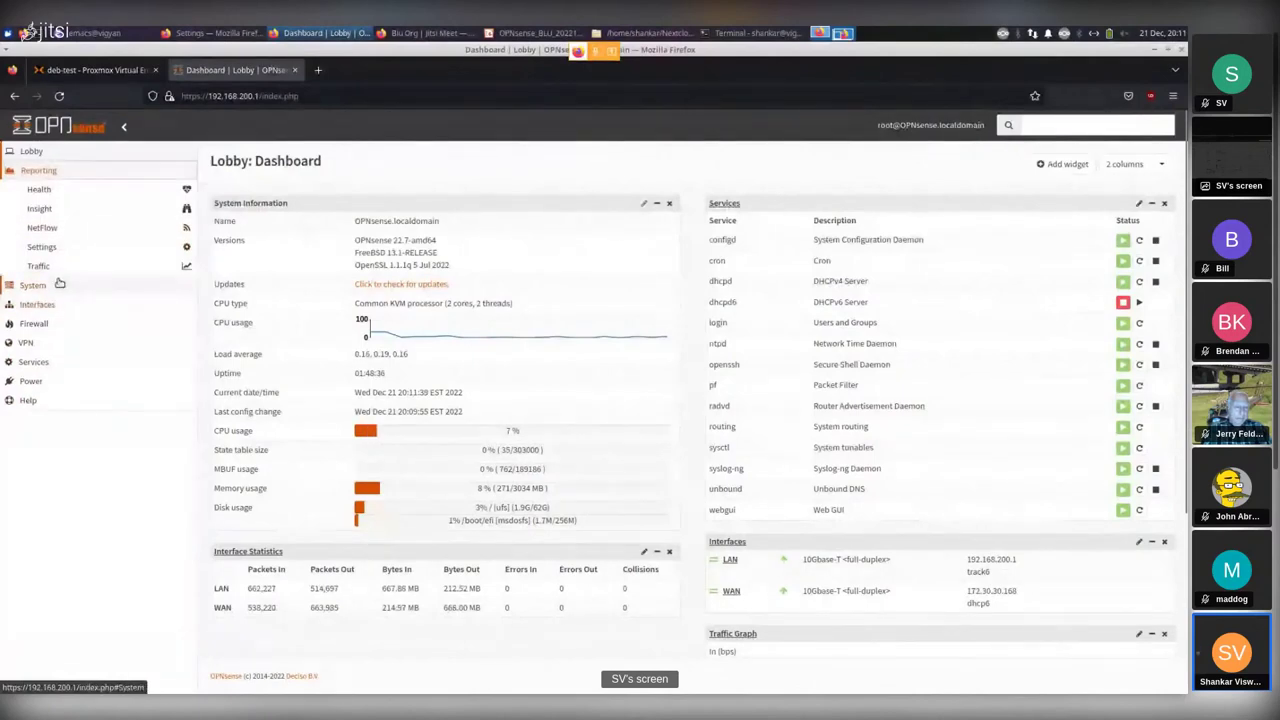
{"action": "left_click", "coordinate": [37, 266]}
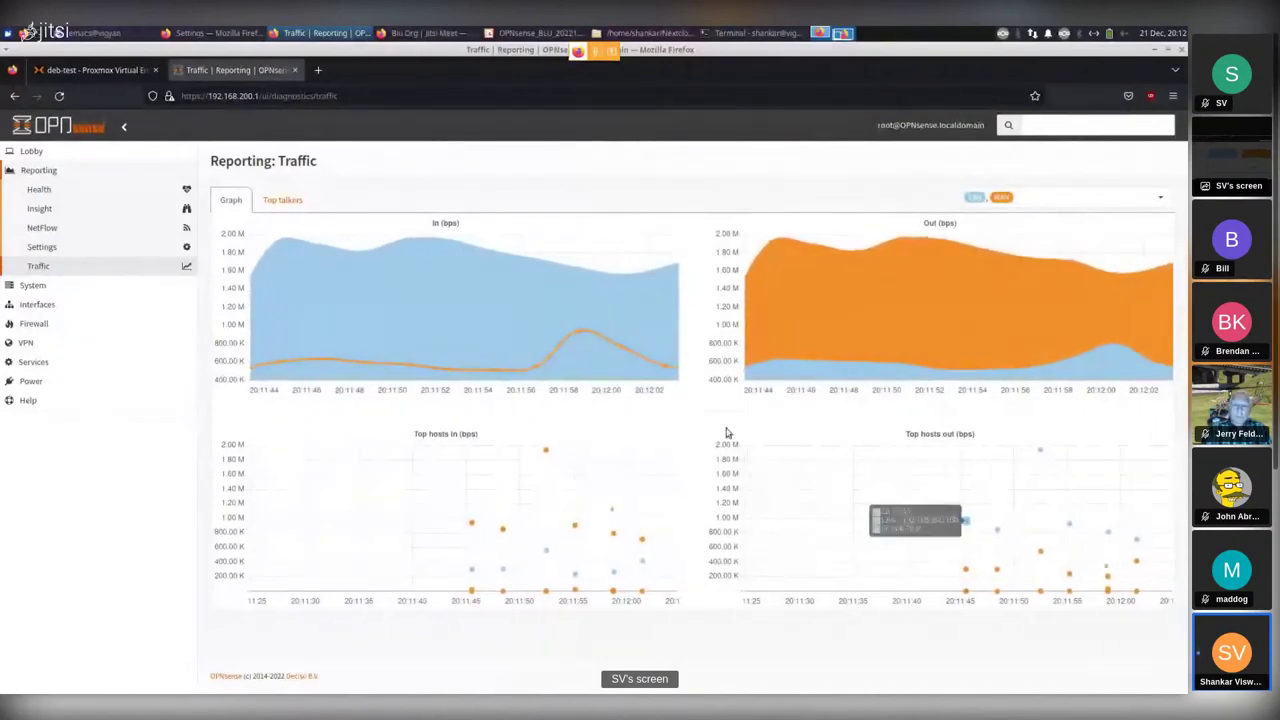
{"action": "left_click", "coordinate": [283, 201]}
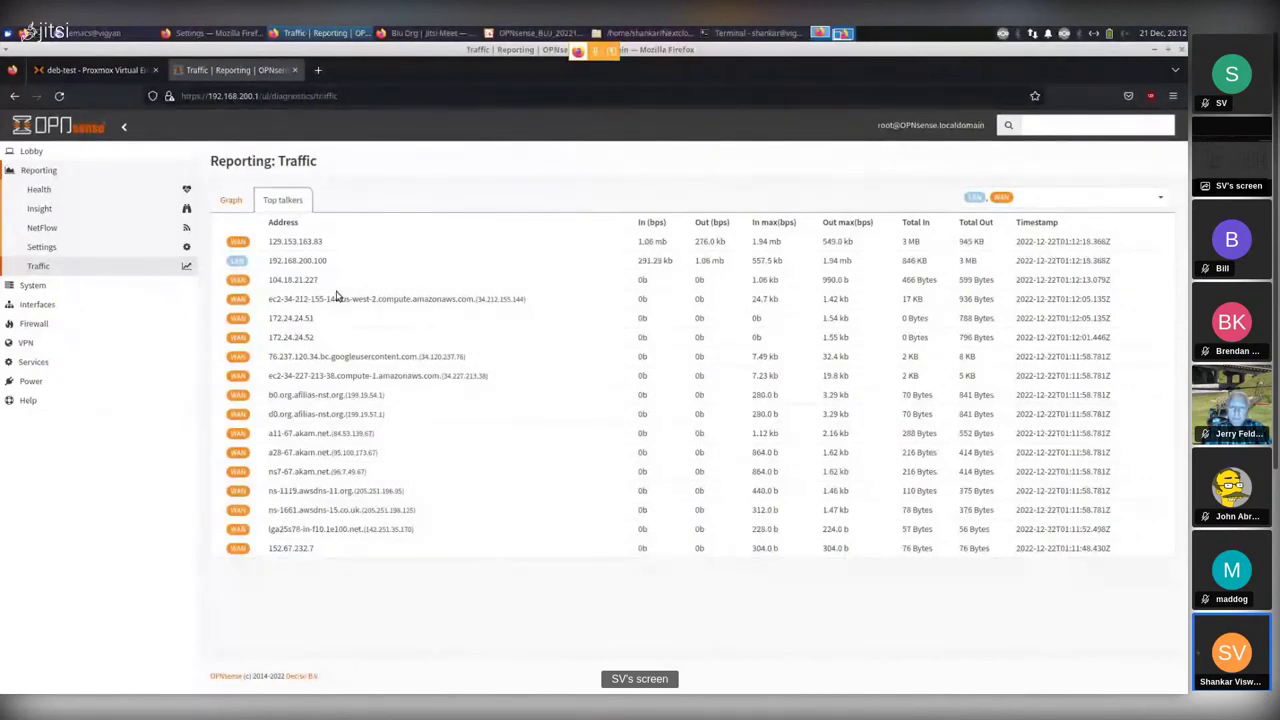
{"action": "left_click", "coordinate": [235, 205]}
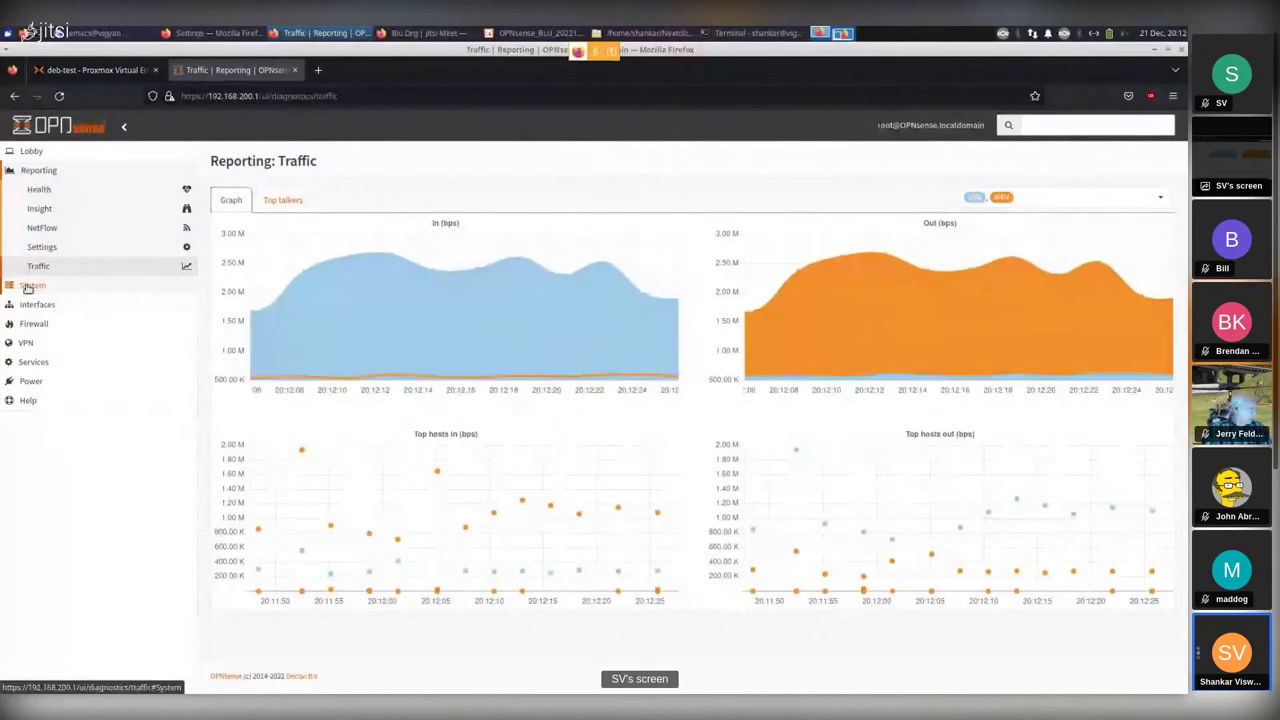
{"action": "left_click", "coordinate": [28, 287]}
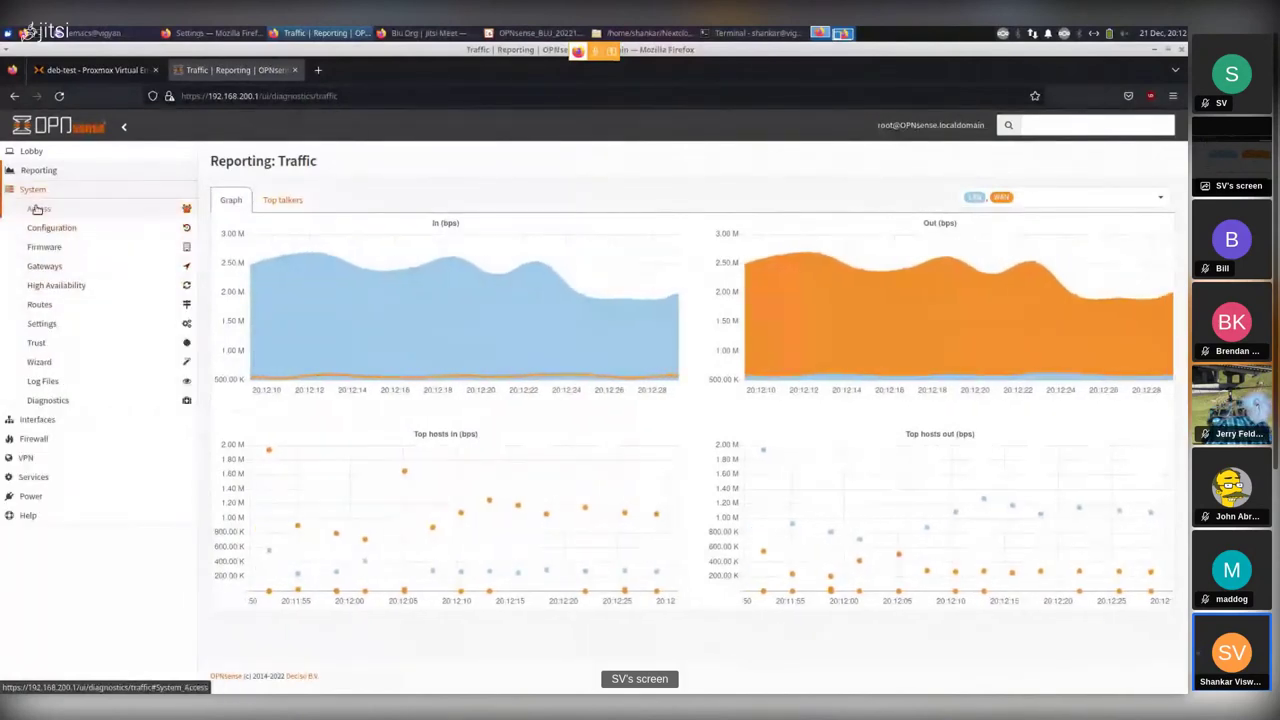
View the user list under System > Access > Users, then browse the System > Configuration > Backups page.
{"action": "left_click", "coordinate": [37, 209]}
{"action": "left_click", "coordinate": [42, 230]}
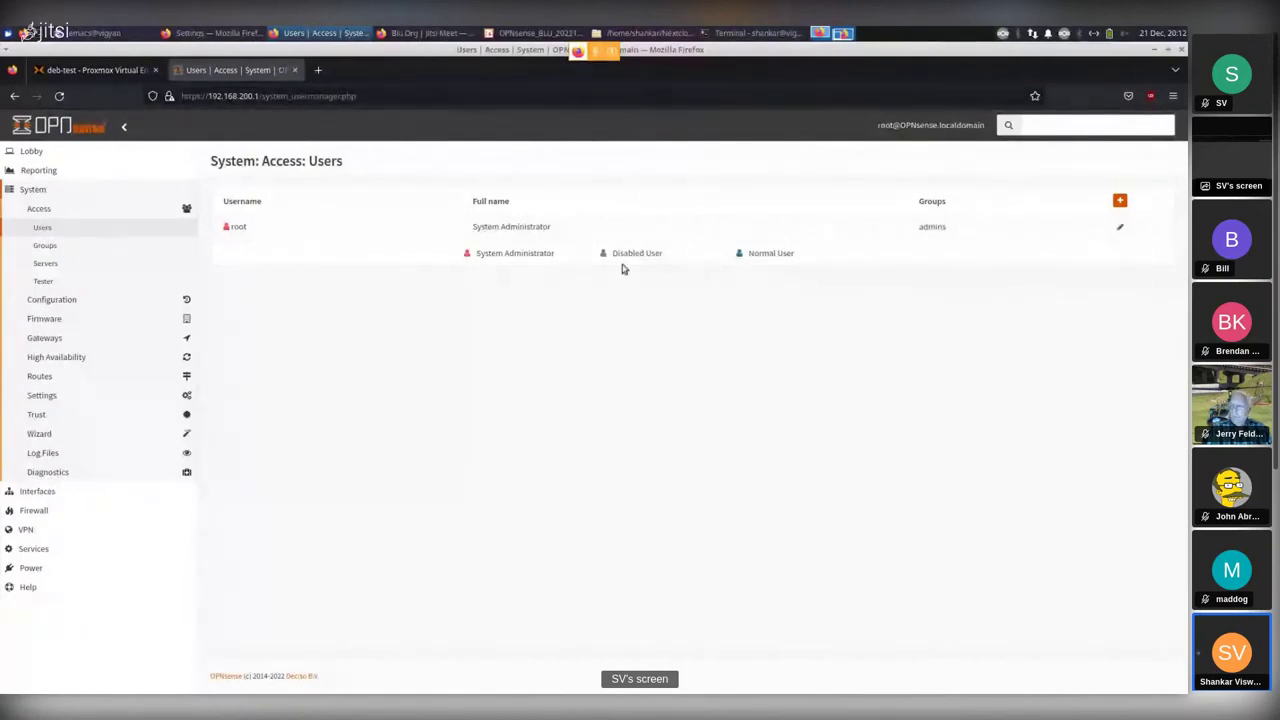
{"action": "left_click", "coordinate": [52, 301]}
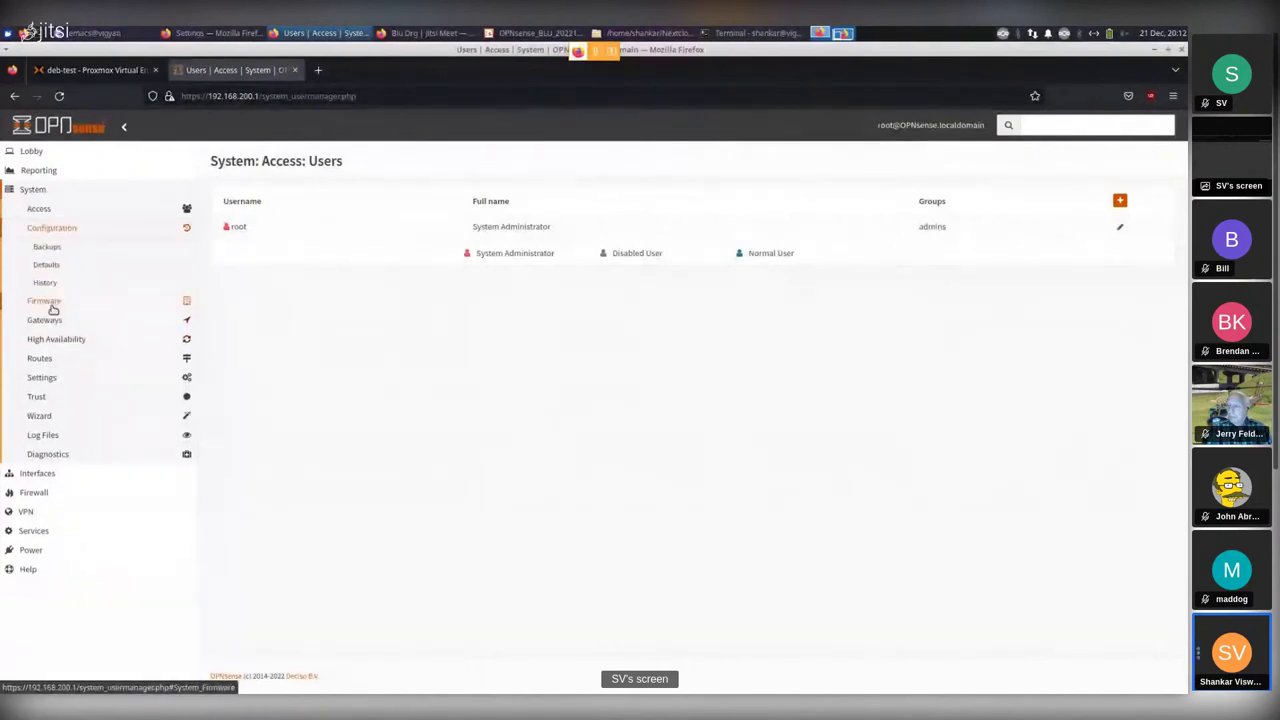
{"action": "left_click", "coordinate": [47, 247]}
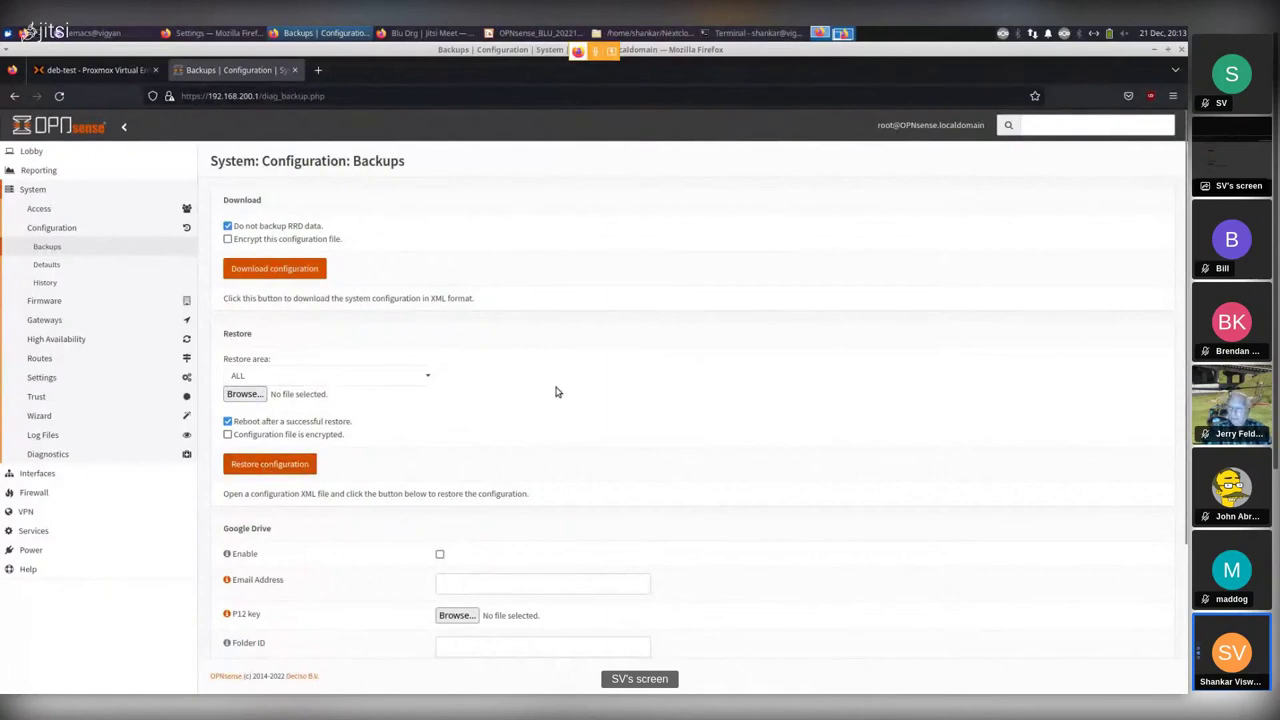
{"action": "scroll", "coordinate": [722, 410], "scroll_direction": "down", "scroll_amount": 3}
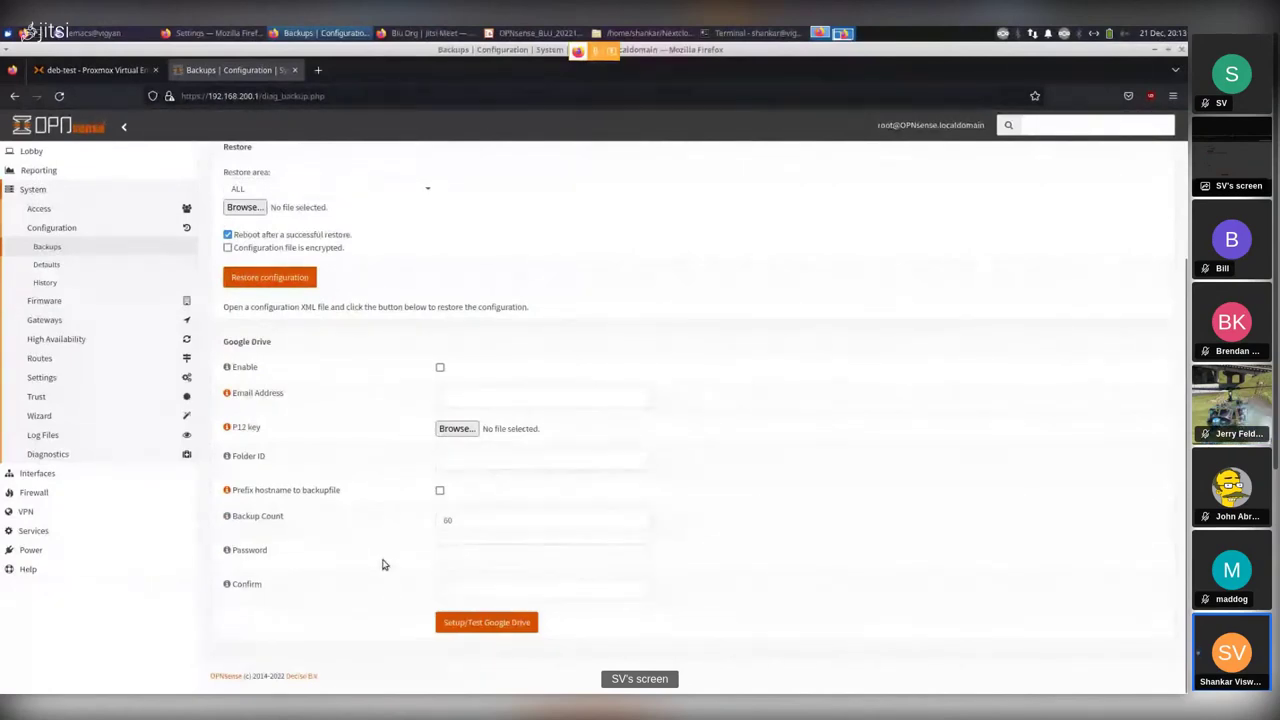
{"action": "scroll", "coordinate": [382, 566], "scroll_direction": "up", "scroll_amount": 3}
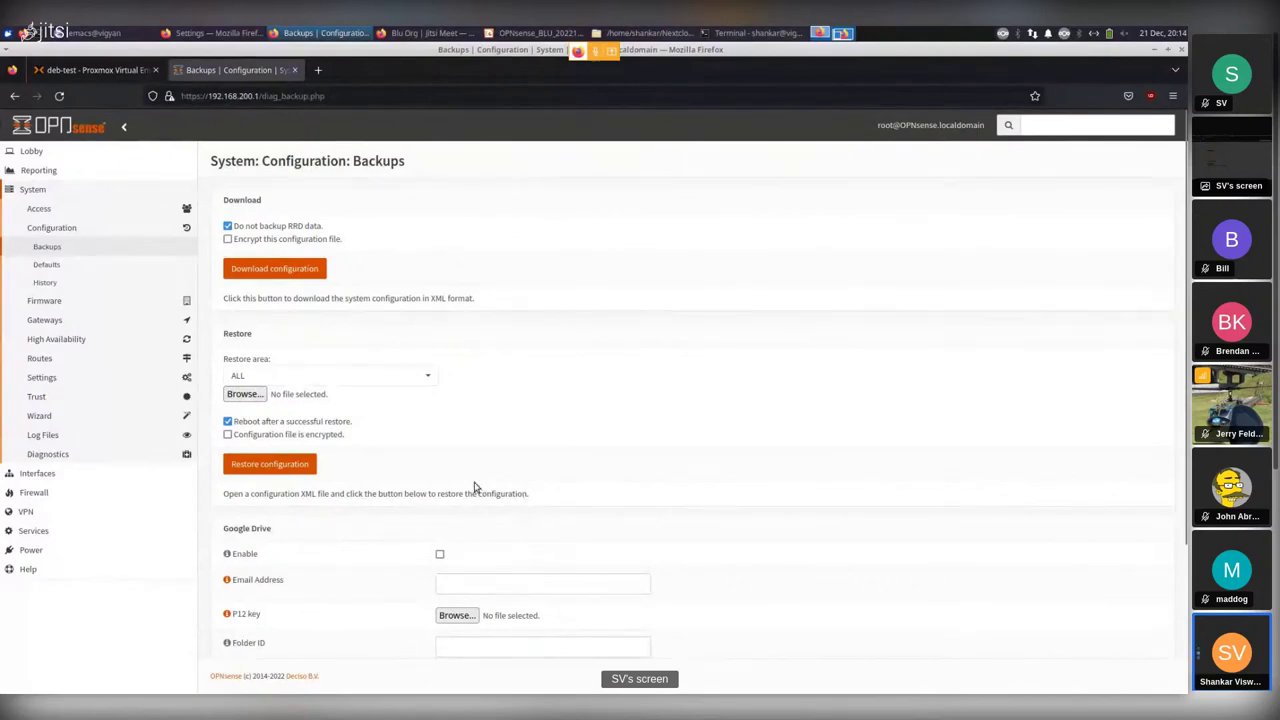
Run a firmware update check on System > Firmware > Status, which finds 70 upgradable packages.
{"action": "left_click", "coordinate": [43, 300]}
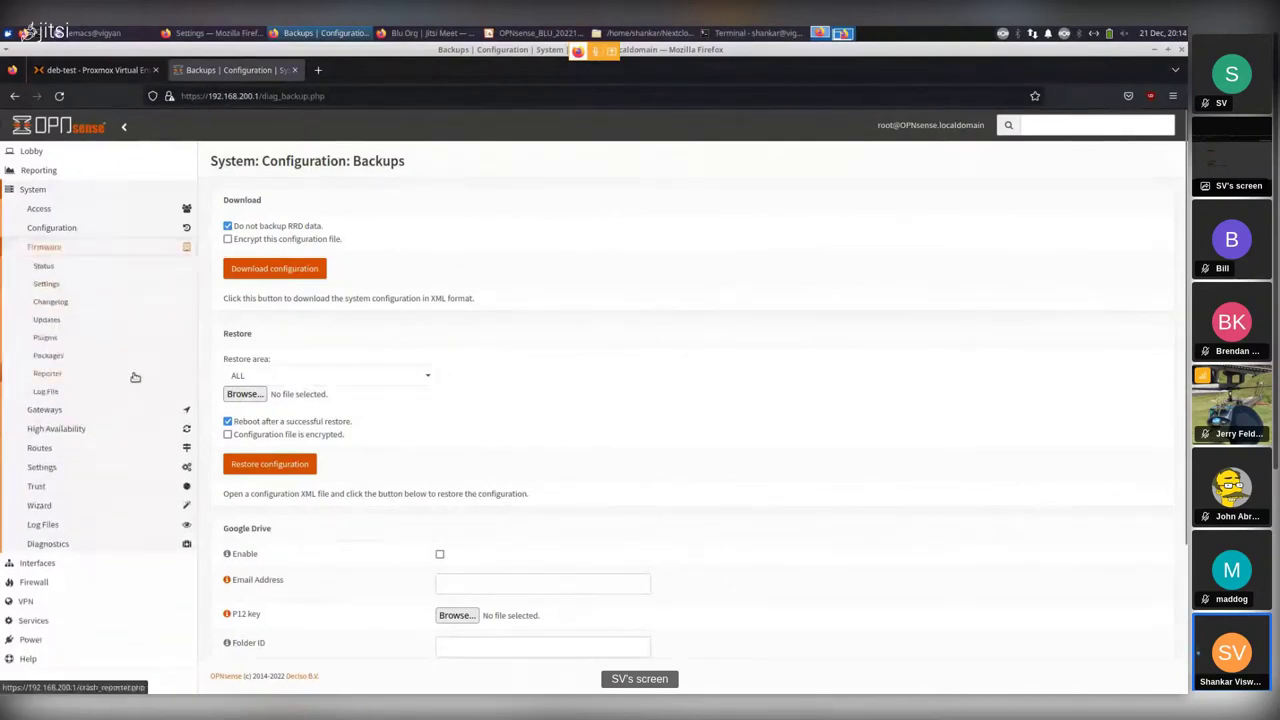
{"action": "left_click", "coordinate": [42, 267]}
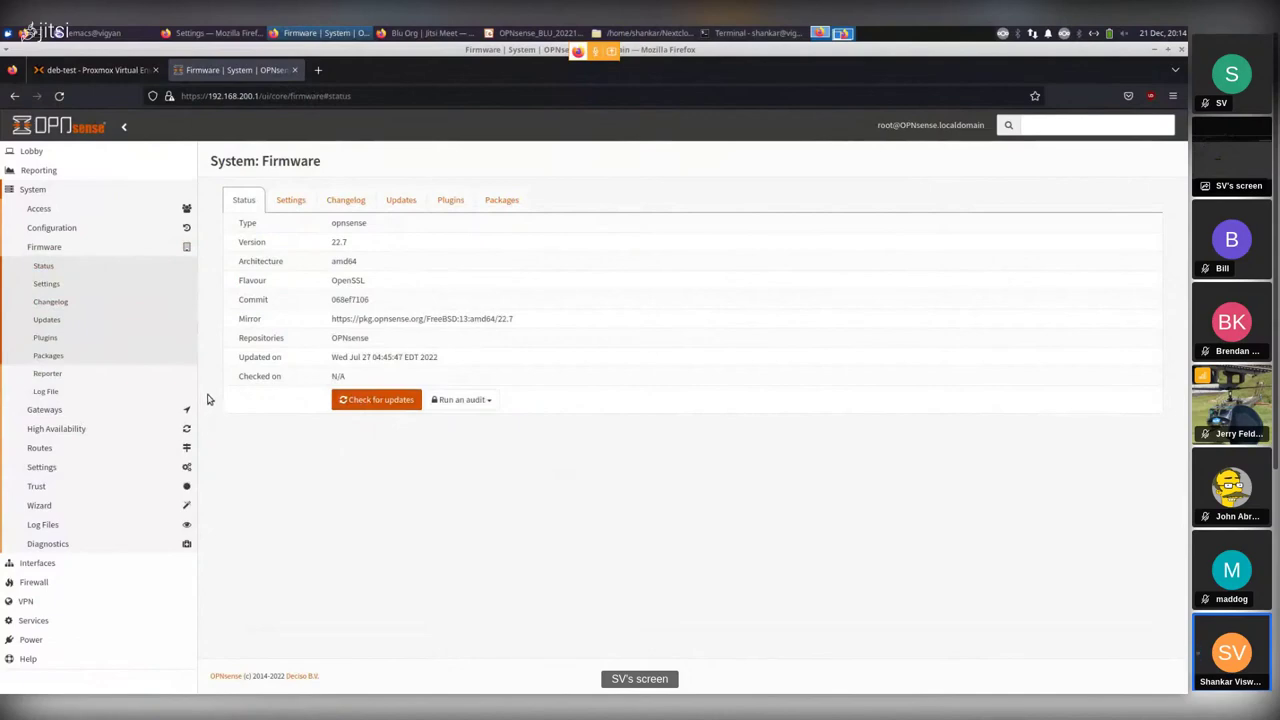
{"action": "left_click", "coordinate": [365, 401]}
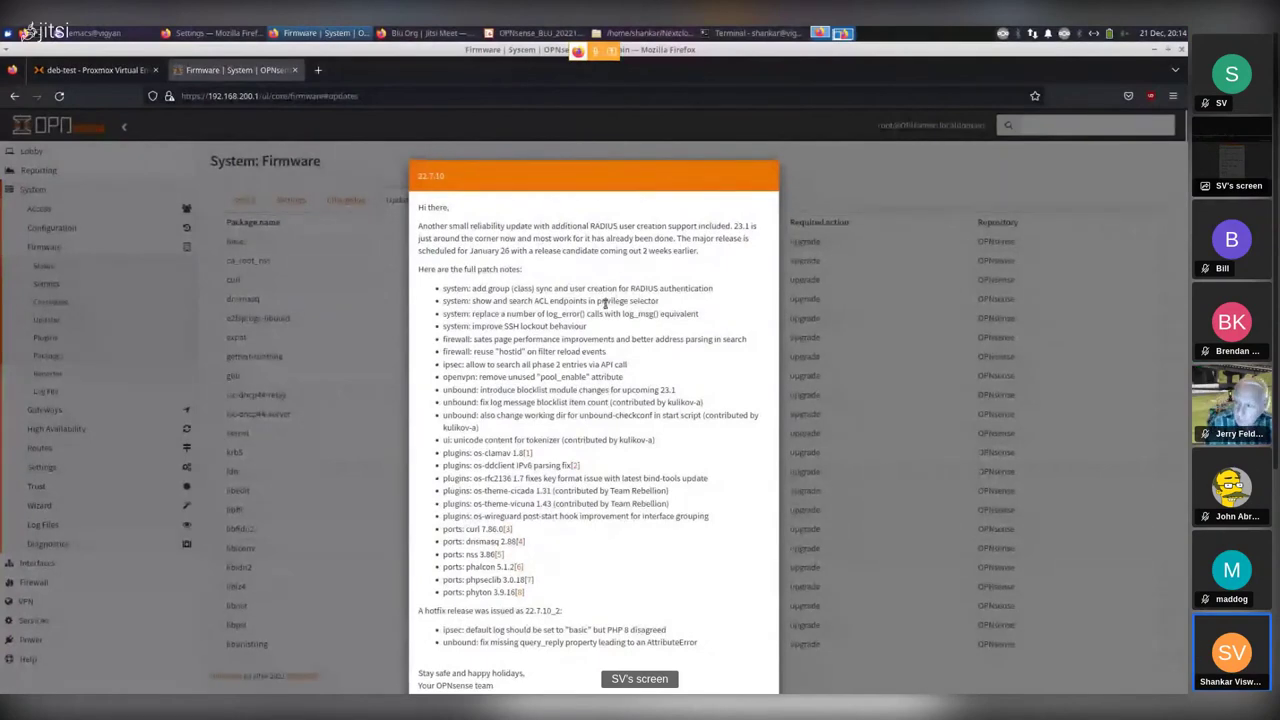
Read through the 22.7.10 release notes, then dismiss them.
{"action": "scroll", "coordinate": [604, 303], "scroll_direction": "down", "scroll_amount": 2}
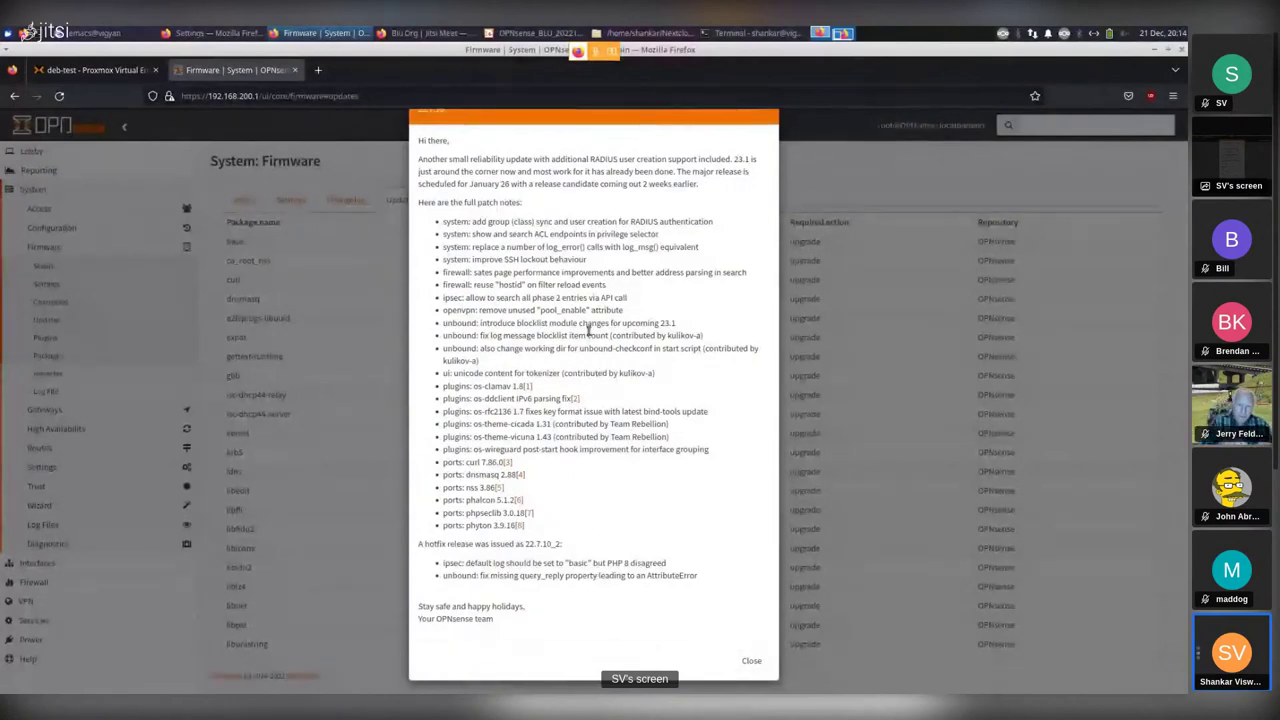
{"action": "scroll", "coordinate": [629, 420], "scroll_direction": "up", "scroll_amount": 2}
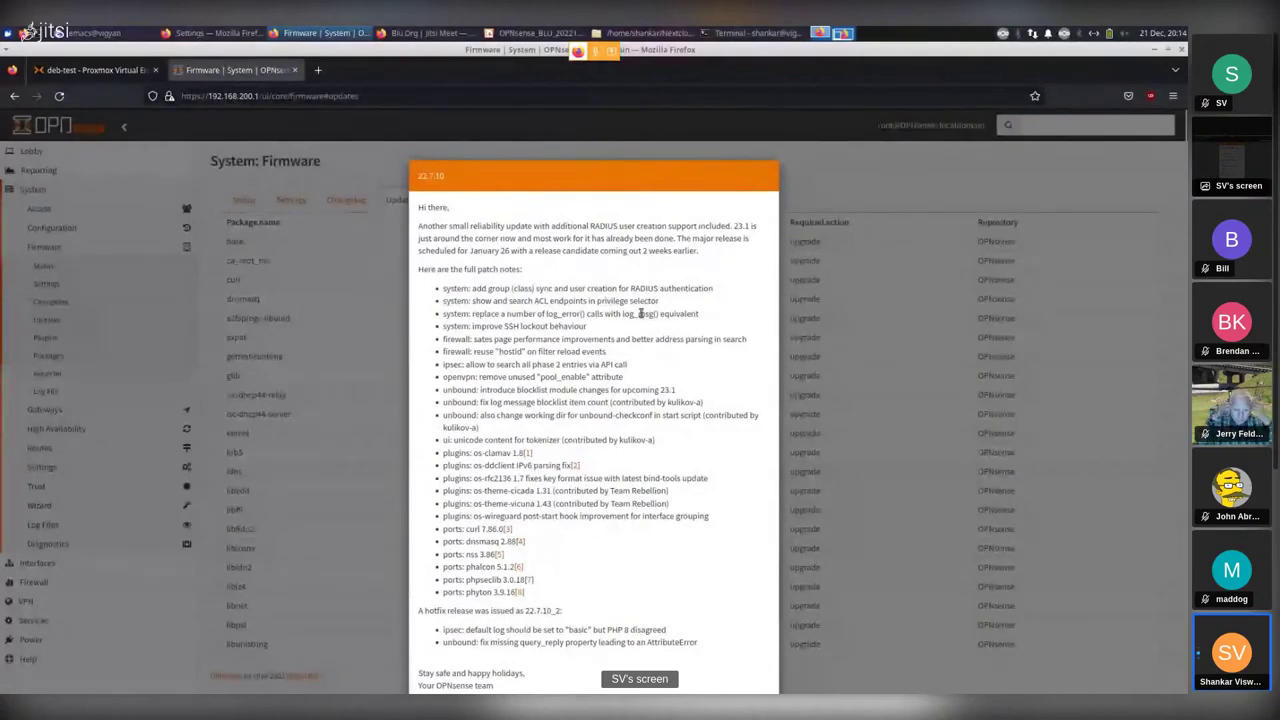
{"action": "scroll", "coordinate": [617, 388], "scroll_direction": "down", "scroll_amount": 1}
{"action": "scroll", "coordinate": [617, 388], "scroll_direction": "down", "scroll_amount": 1}
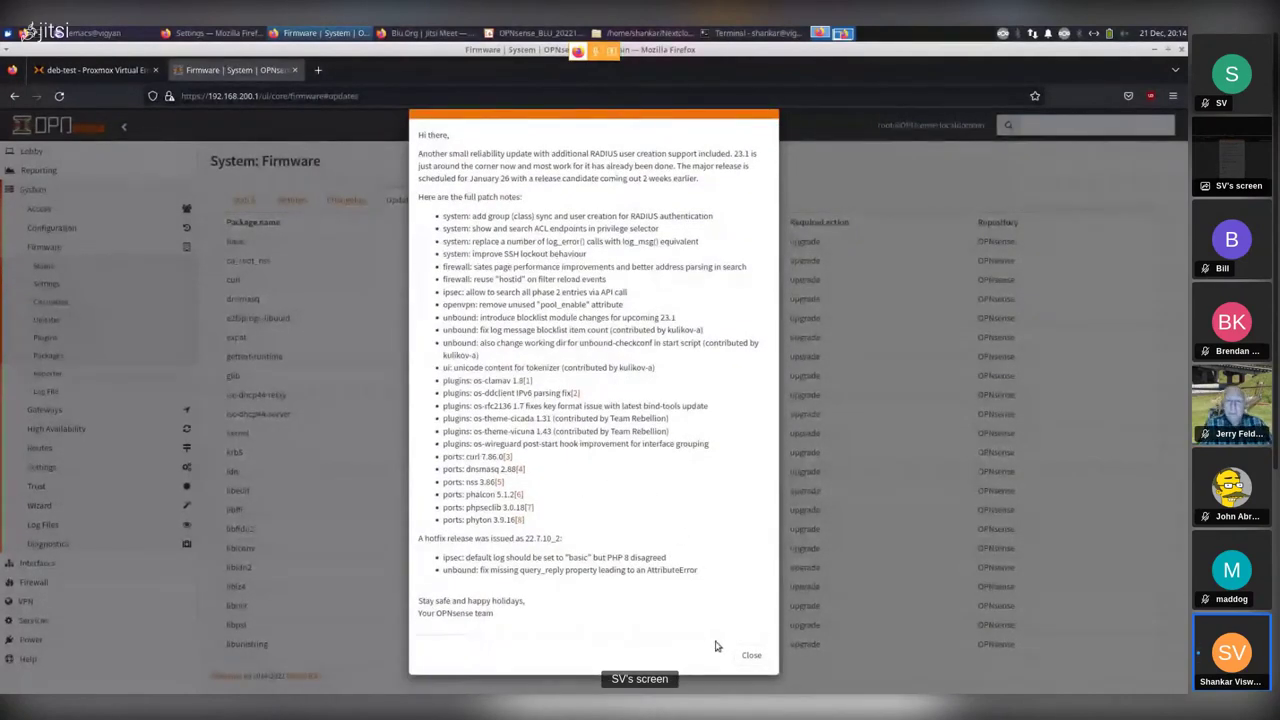
{"action": "left_click", "coordinate": [751, 655]}
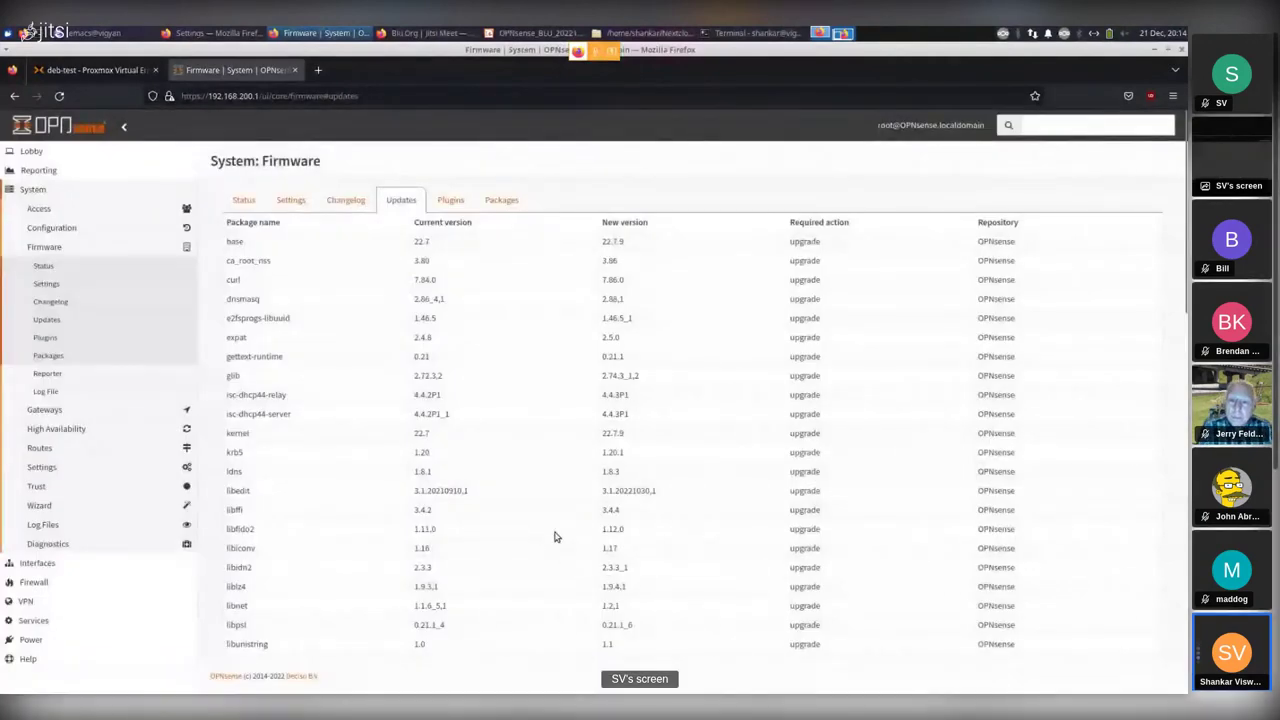
Scroll through the list of pending package updates.
{"action": "scroll", "coordinate": [556, 537], "scroll_direction": "down", "scroll_amount": 5}
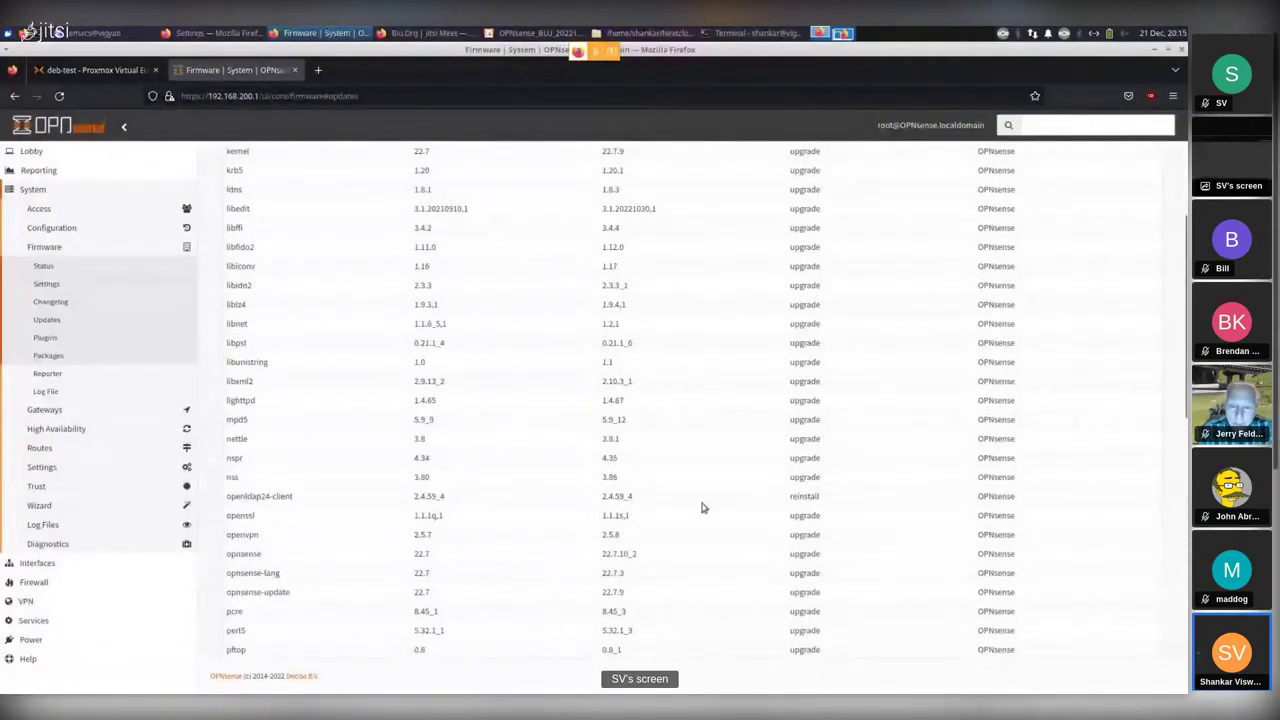
{"action": "scroll", "coordinate": [420, 363], "scroll_direction": "up", "scroll_amount": 5}
{"action": "scroll", "coordinate": [503, 386], "scroll_direction": "down", "scroll_amount": 6}
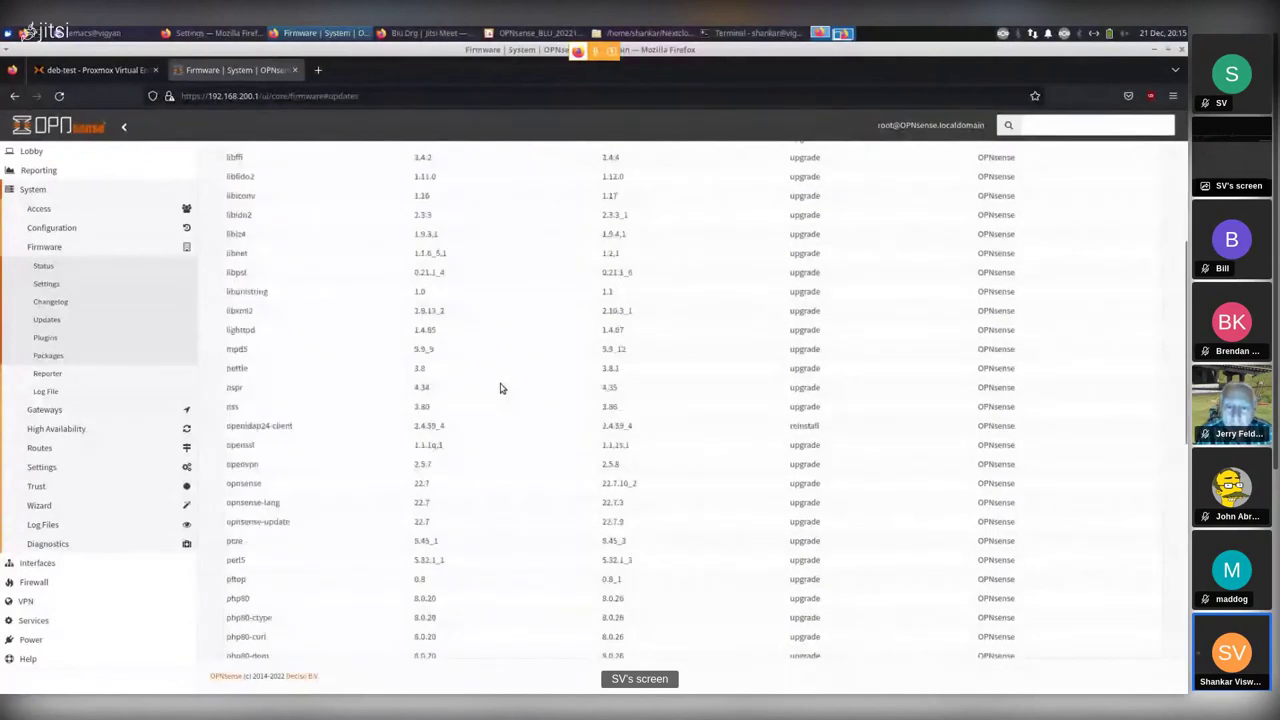
{"action": "scroll", "coordinate": [551, 600], "scroll_direction": "down", "scroll_amount": 3}
{"action": "scroll", "coordinate": [571, 539], "scroll_direction": "down", "scroll_amount": 10}
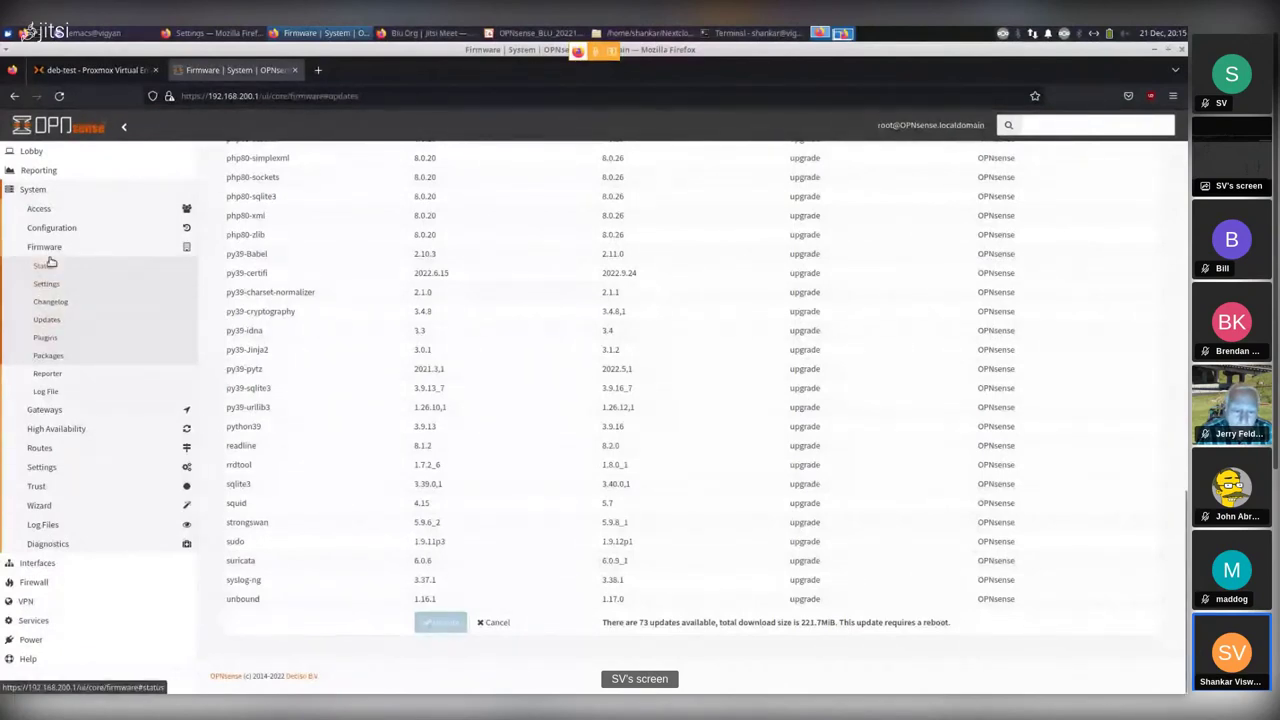
{"action": "scroll", "coordinate": [331, 375], "scroll_direction": "up", "scroll_amount": 10}
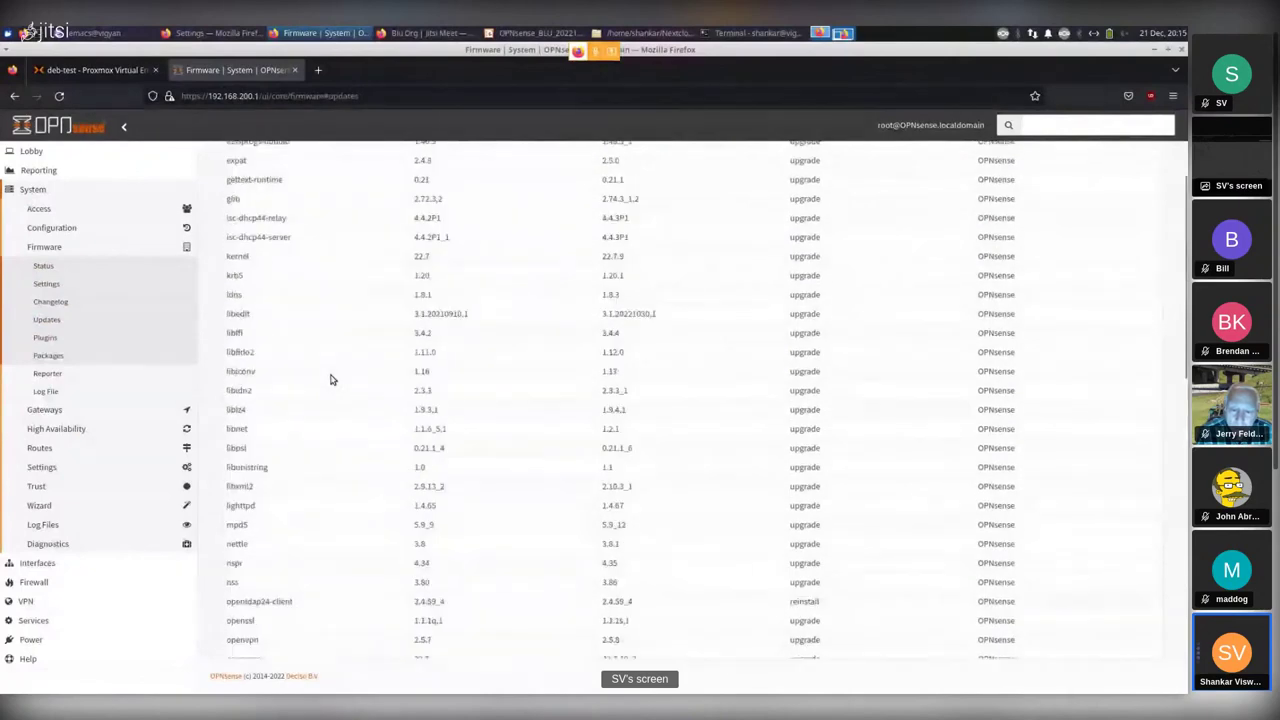
{"action": "scroll", "coordinate": [331, 379], "scroll_direction": "up", "scroll_amount": 3}
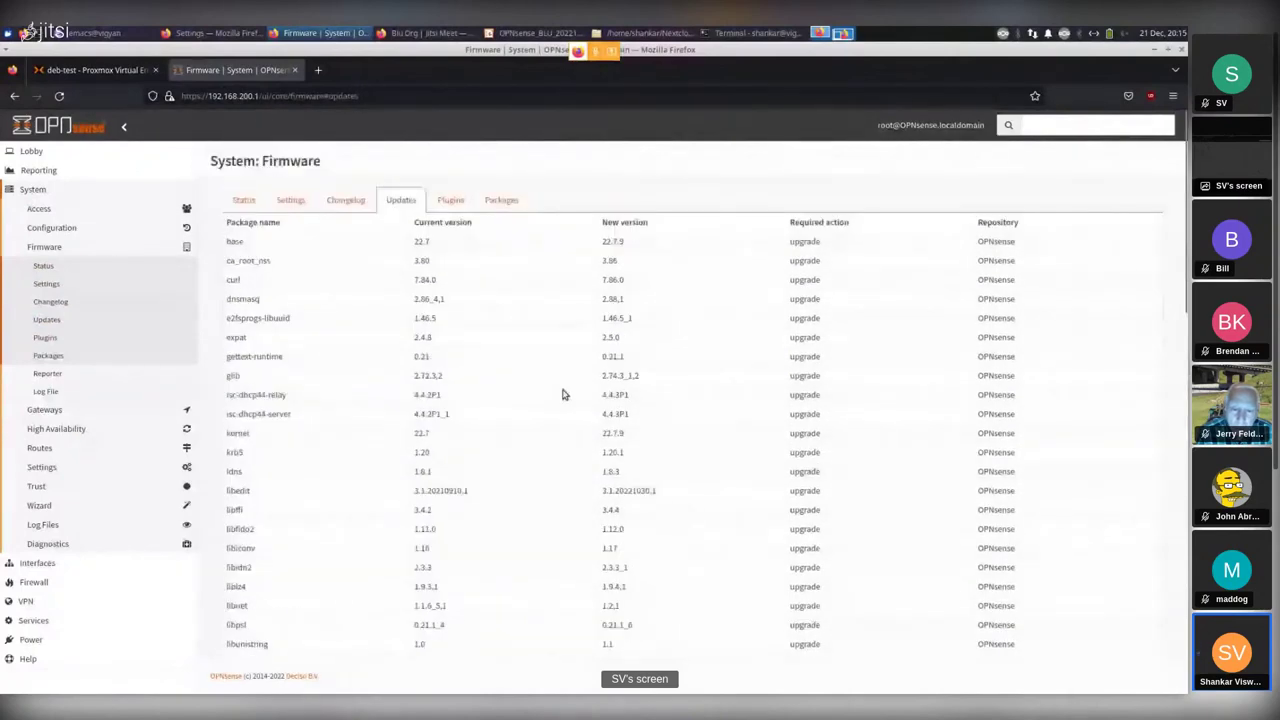
Show the Packages tab listing all installed packages.
{"action": "left_click", "coordinate": [498, 201]}
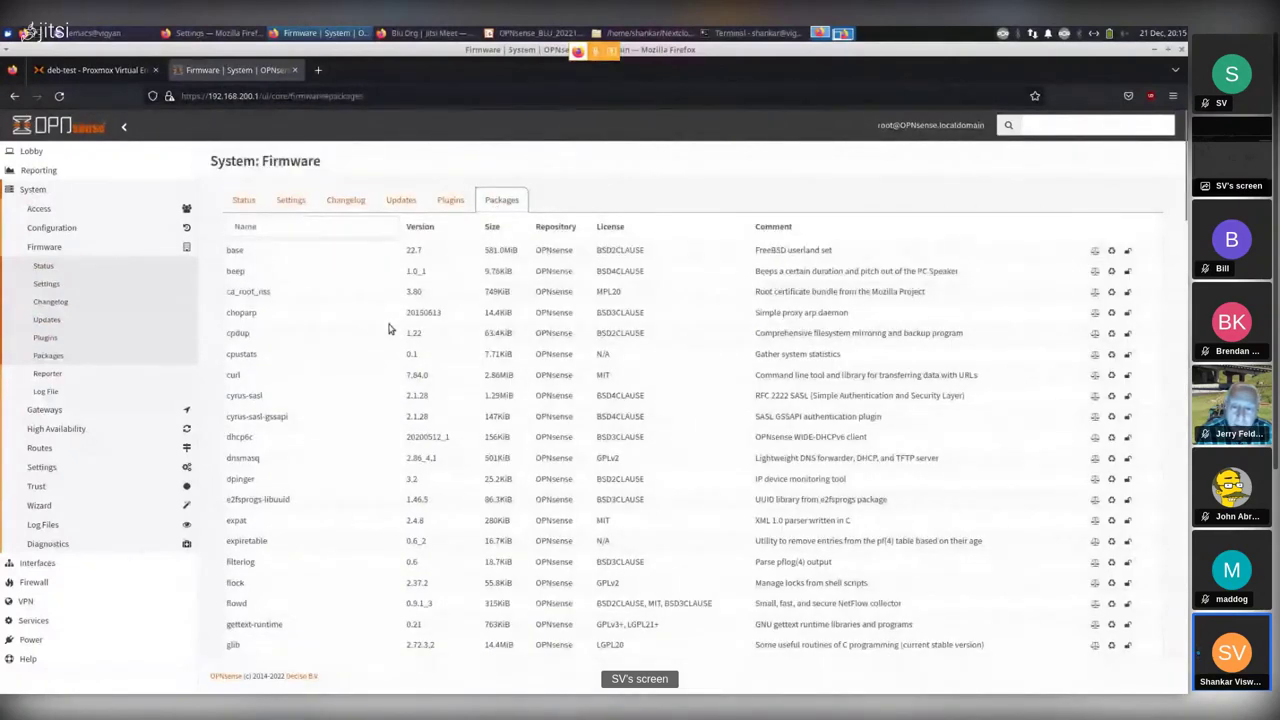
{"action": "scroll", "coordinate": [390, 329], "scroll_direction": "down", "scroll_amount": 5}
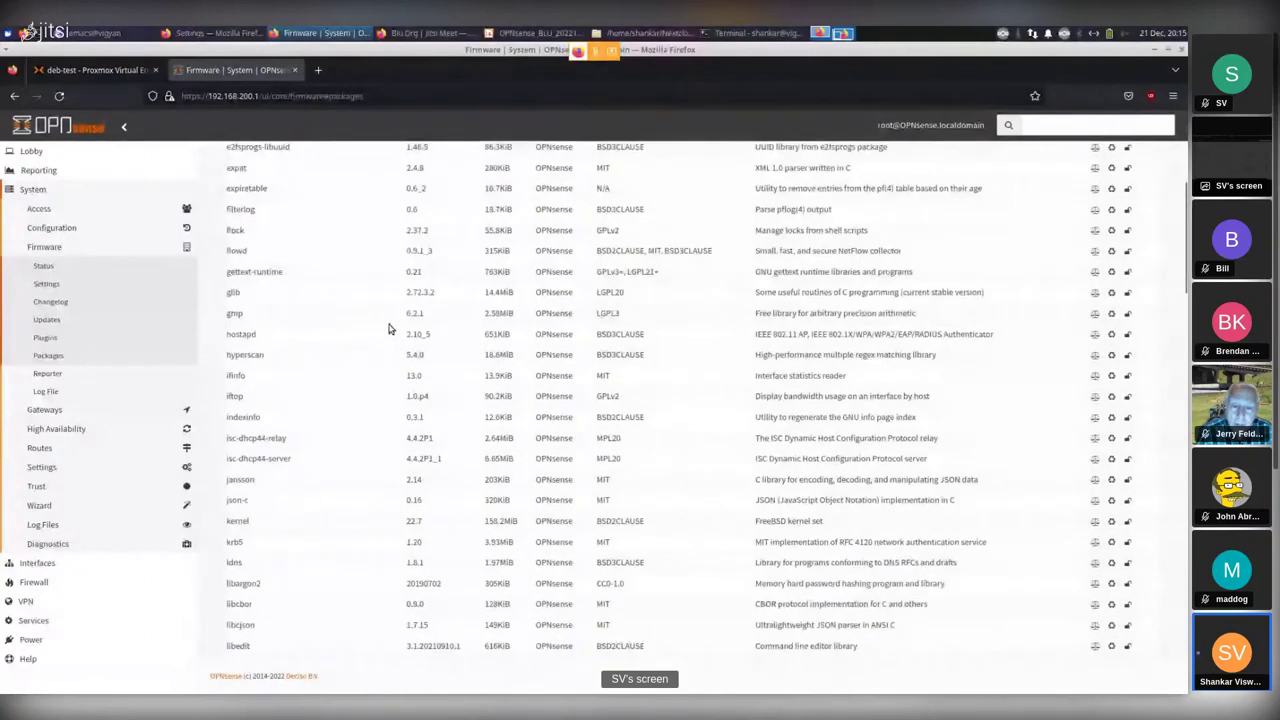
{"action": "scroll", "coordinate": [390, 329], "scroll_direction": "up", "scroll_amount": 5}
Browse the Plugins list, highlighting os-wireguard, then return to the installed packages.
{"action": "left_click", "coordinate": [450, 201]}
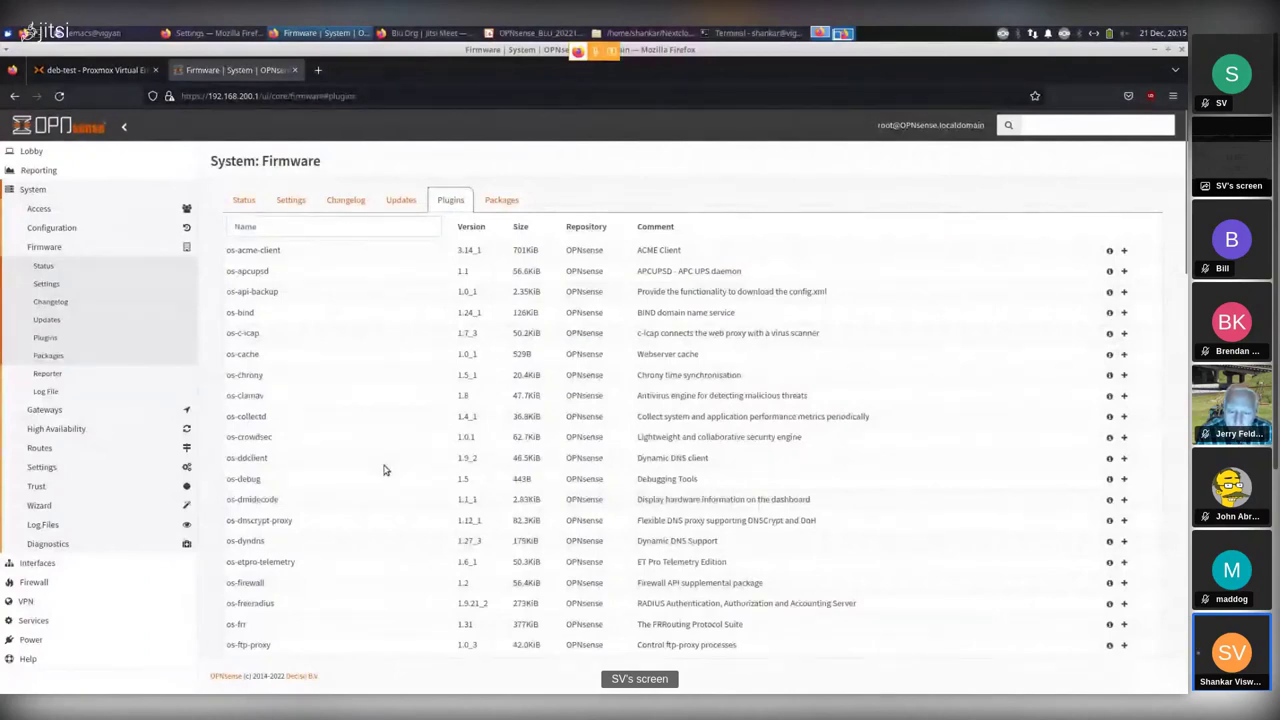
{"action": "scroll", "coordinate": [366, 530], "scroll_direction": "down", "scroll_amount": 5}
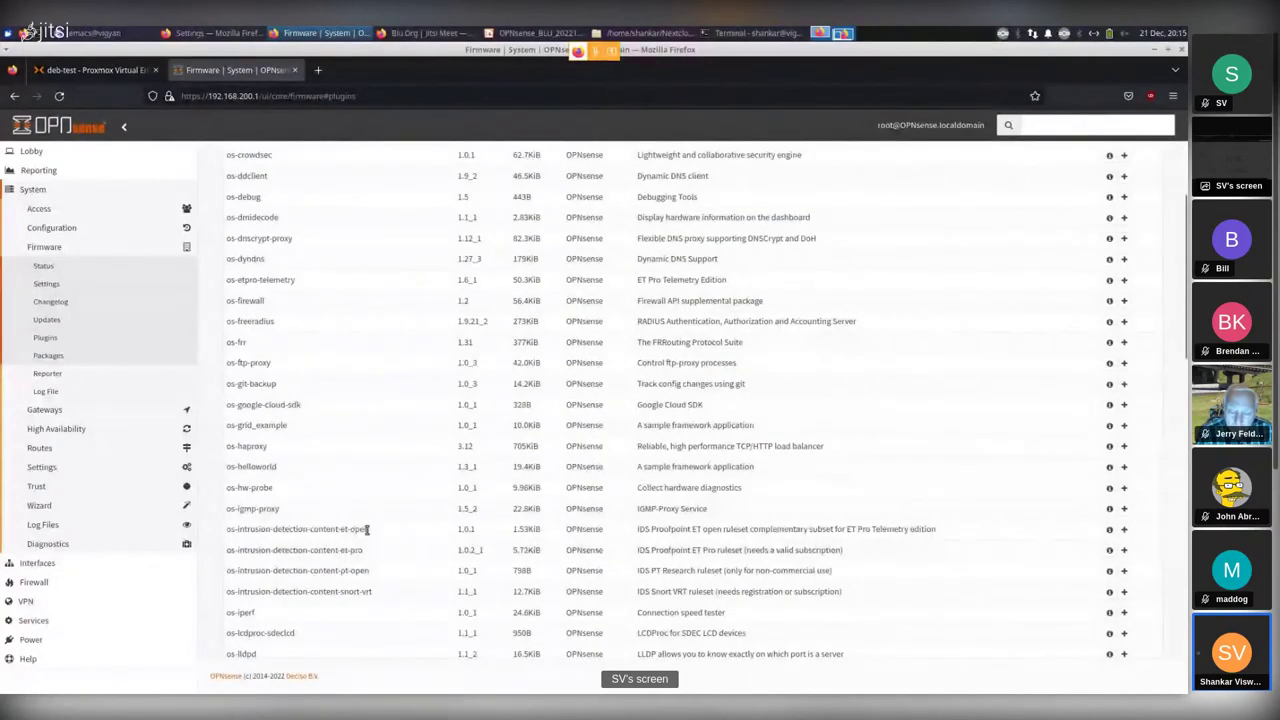
{"action": "scroll", "coordinate": [366, 530], "scroll_direction": "down", "scroll_amount": 9}
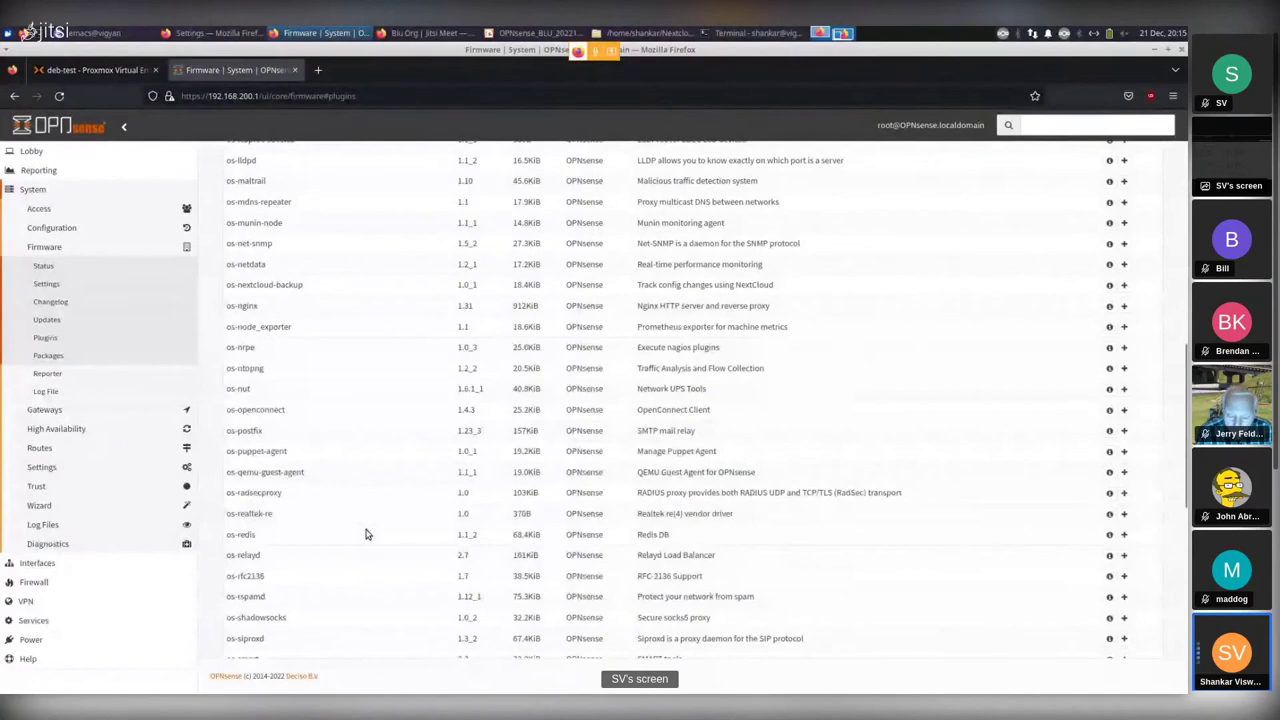
{"action": "scroll", "coordinate": [366, 532], "scroll_direction": "down", "scroll_amount": 10}
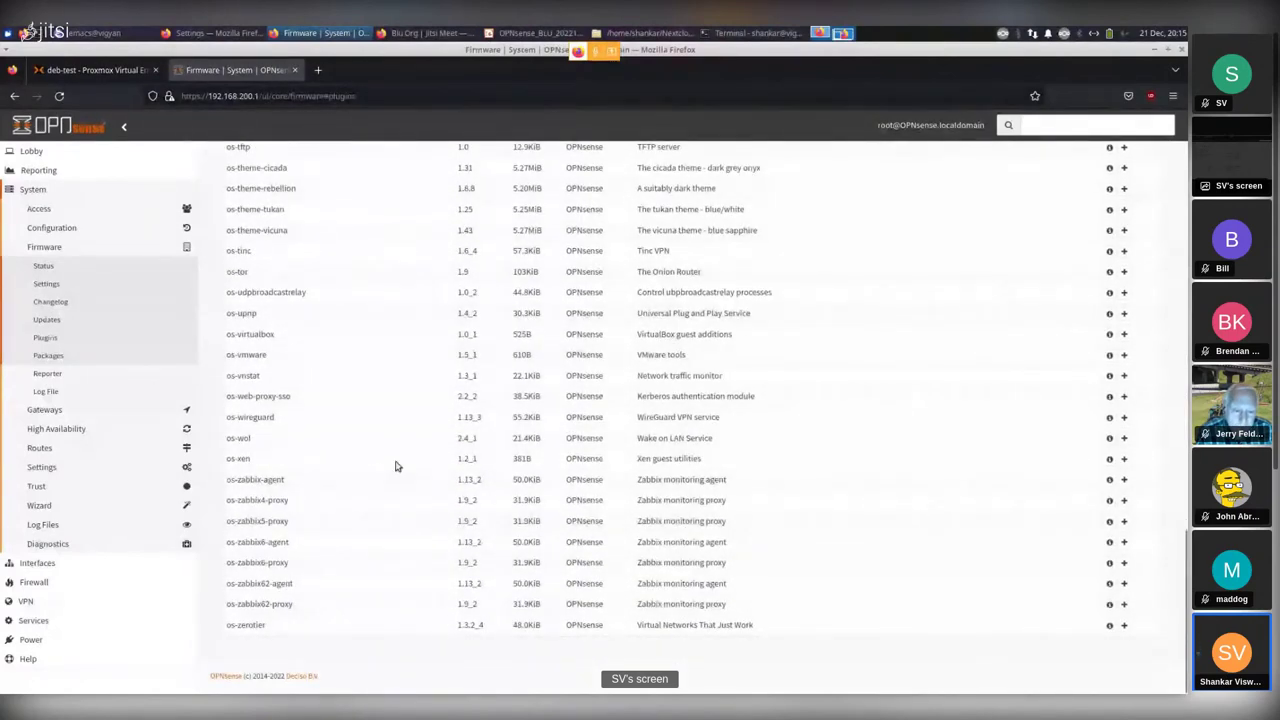
{"action": "scroll", "coordinate": [378, 470], "scroll_direction": "up", "scroll_amount": 1}
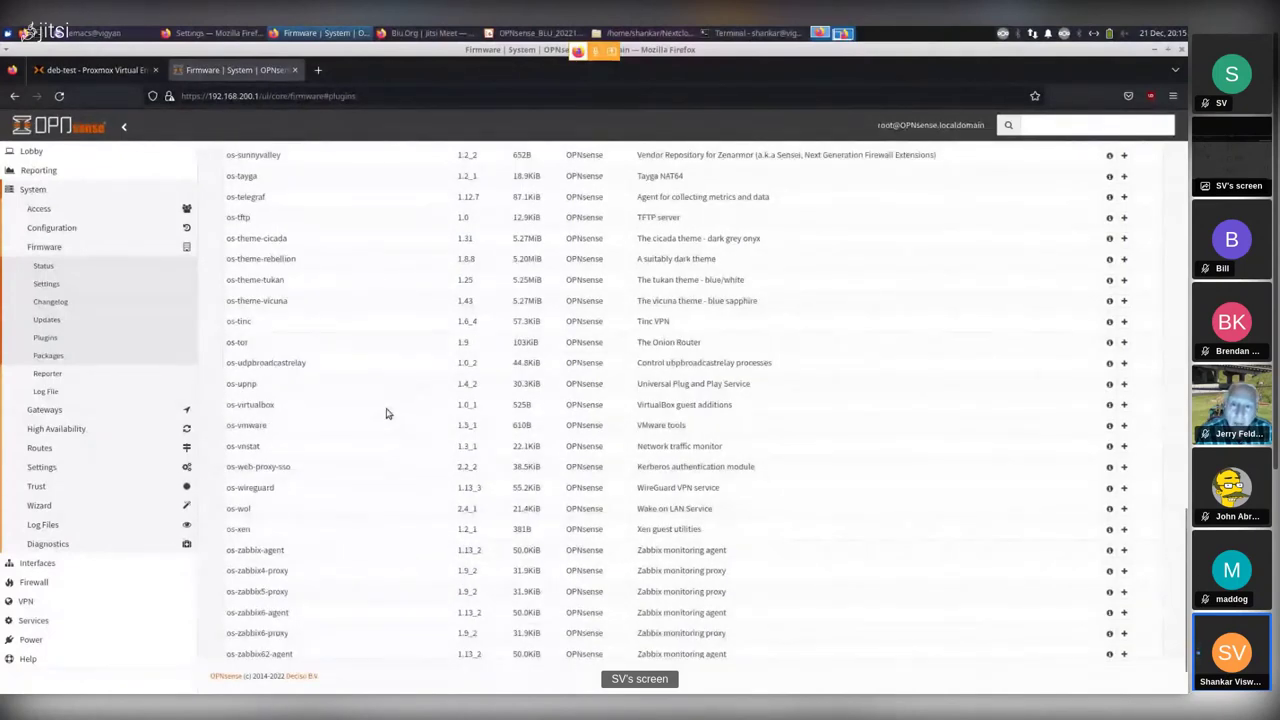
{"action": "double_click", "coordinate": [262, 488]}
{"action": "left_click", "coordinate": [367, 499]}
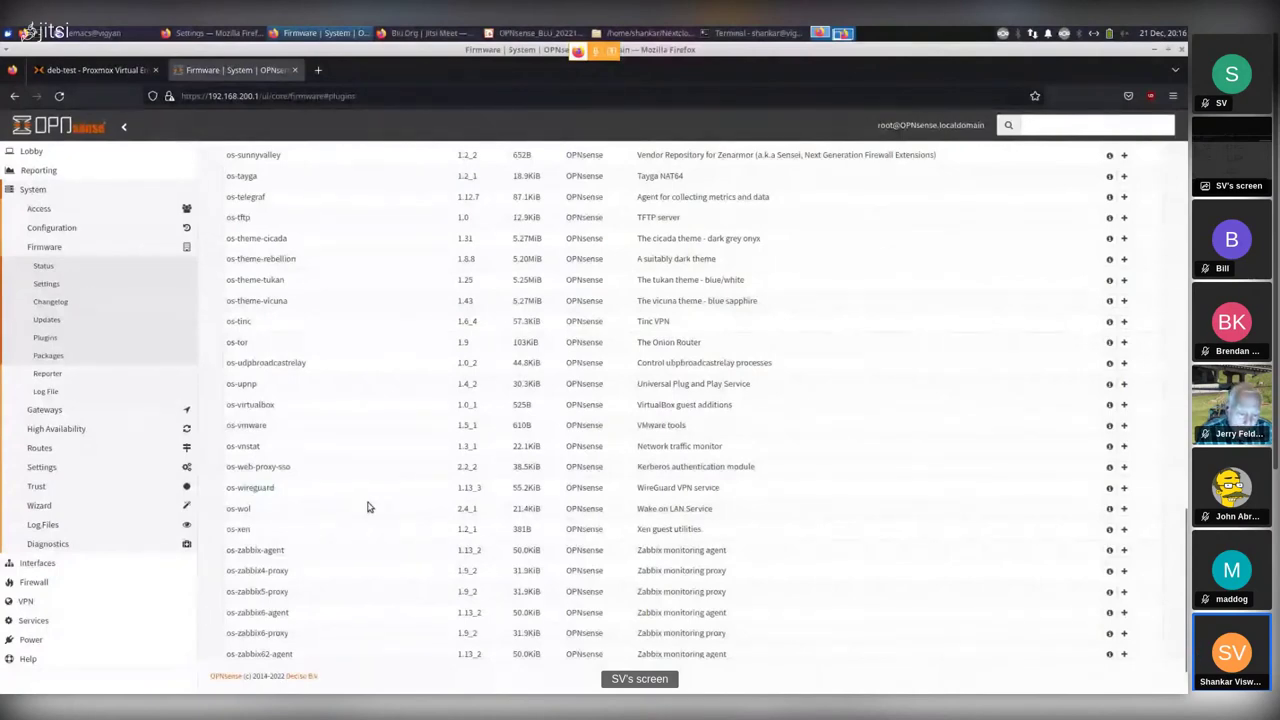
{"action": "scroll", "coordinate": [367, 507], "scroll_direction": "up", "scroll_amount": 10}
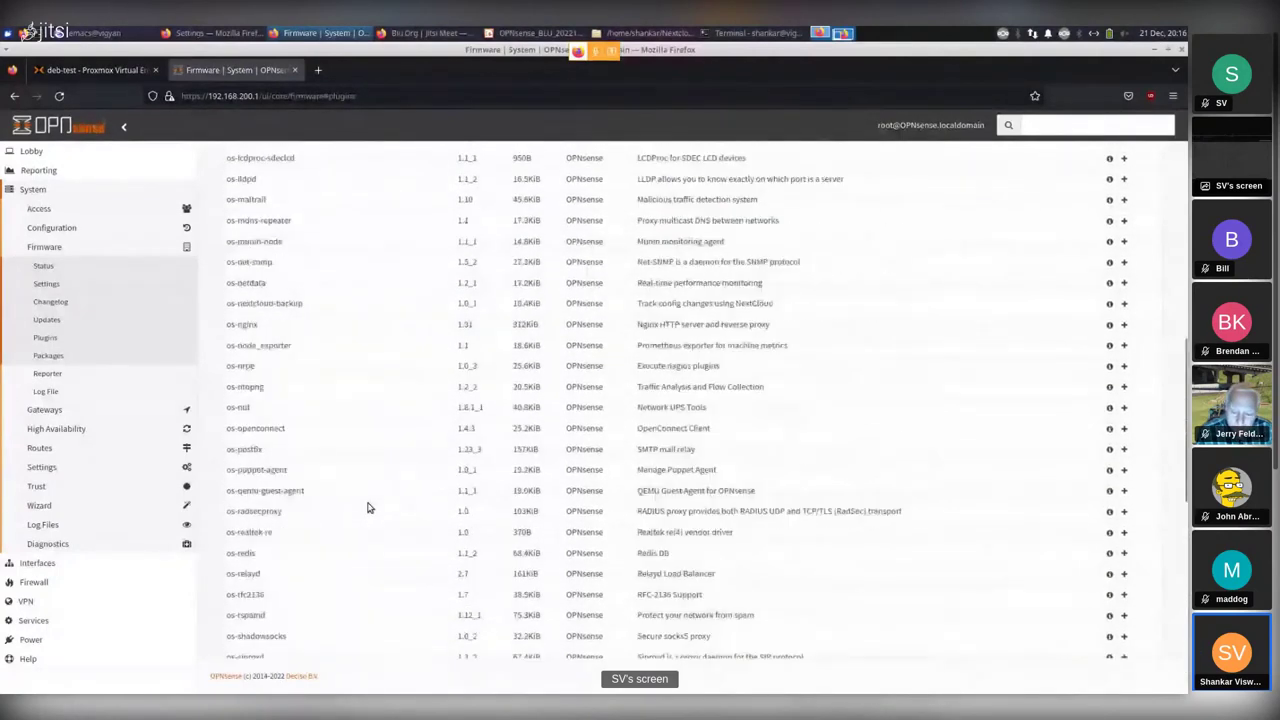
{"action": "scroll", "coordinate": [367, 507], "scroll_direction": "up", "scroll_amount": 10}
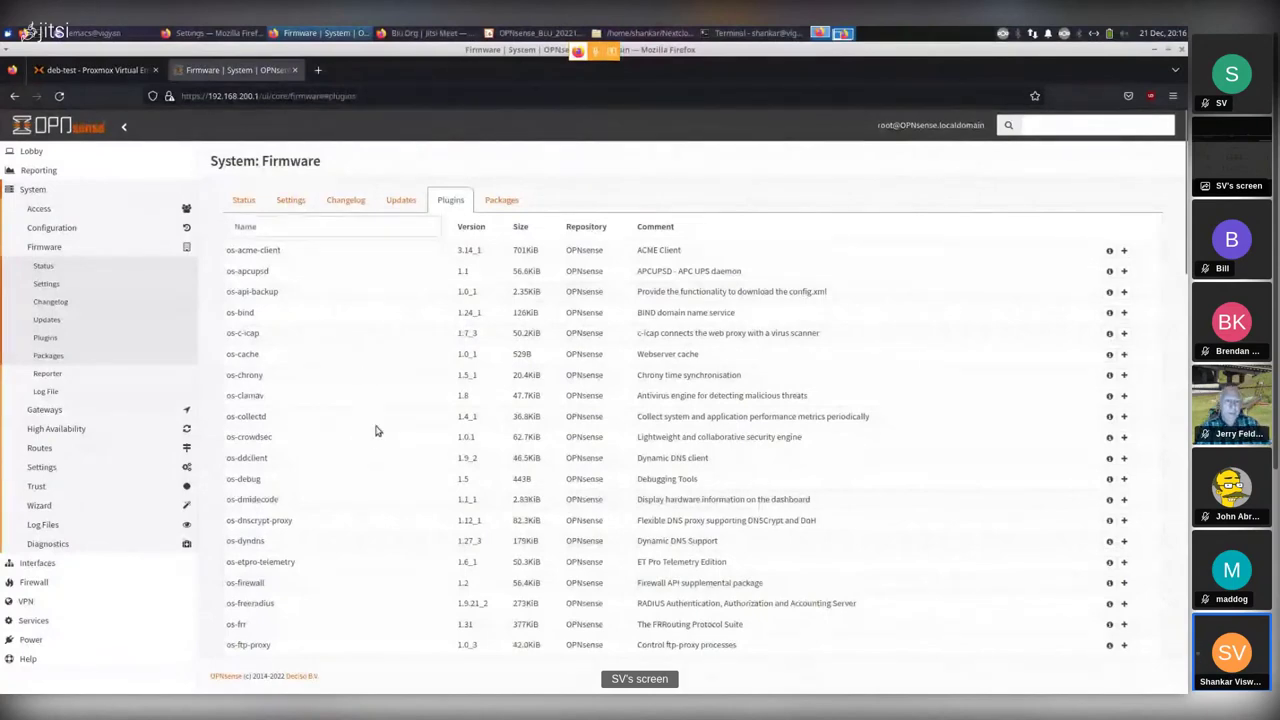
{"action": "left_click", "coordinate": [500, 203]}
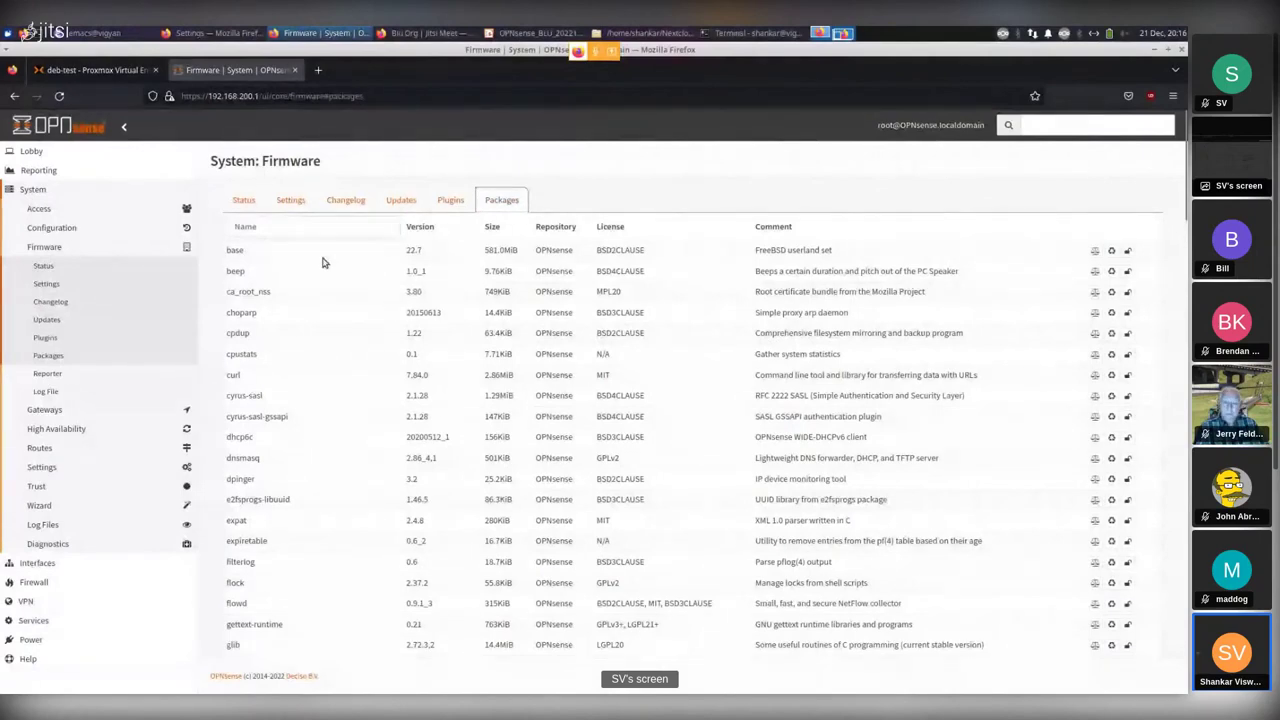
Show the firmware Changelog tab with versions 22.7.10 back to 22.1.7.
{"action": "left_click", "coordinate": [344, 203]}
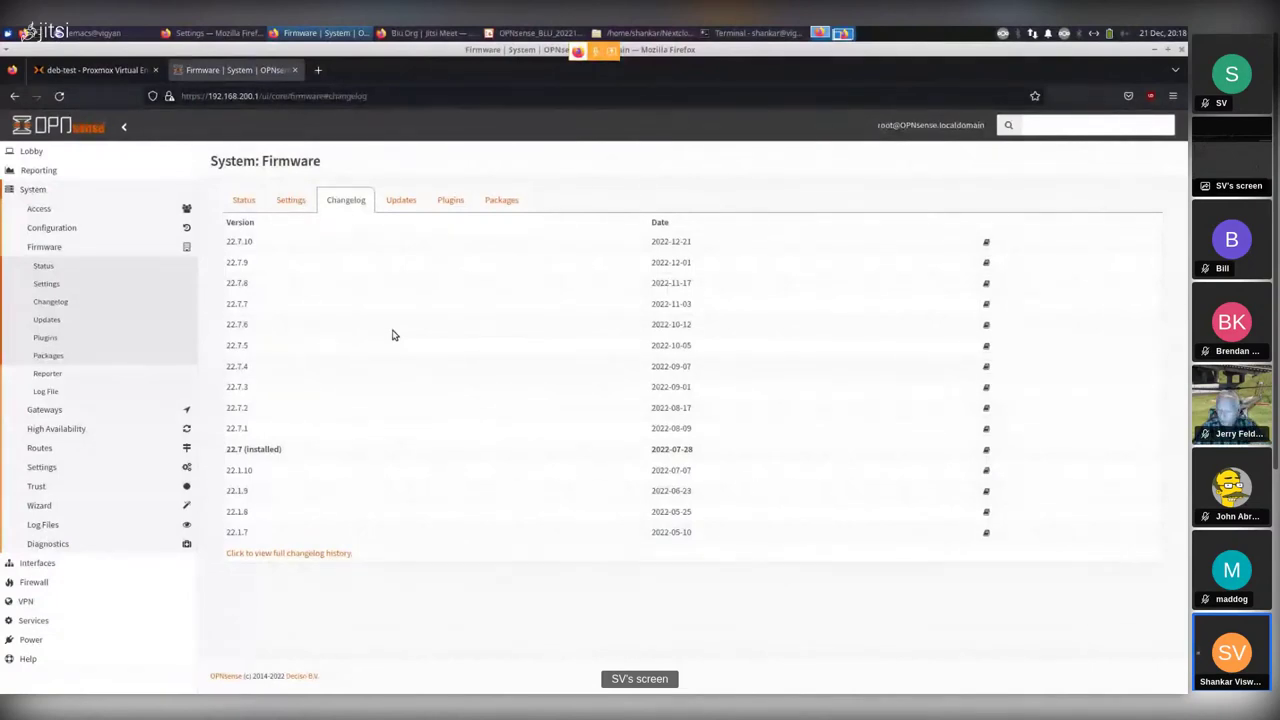
Show firmware Settings (default mirror and flavour, Community type) and collapse the Firmware submenu.
{"action": "left_click", "coordinate": [45, 284]}
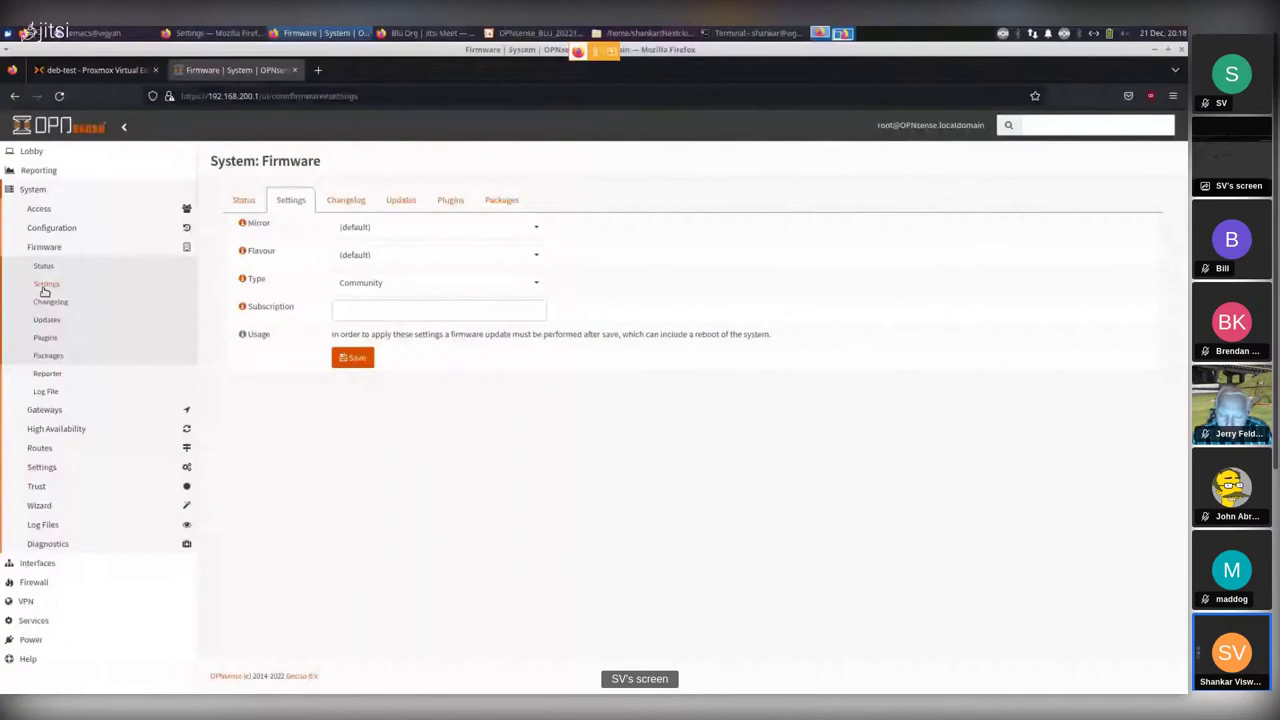
{"action": "left_click", "coordinate": [43, 248]}
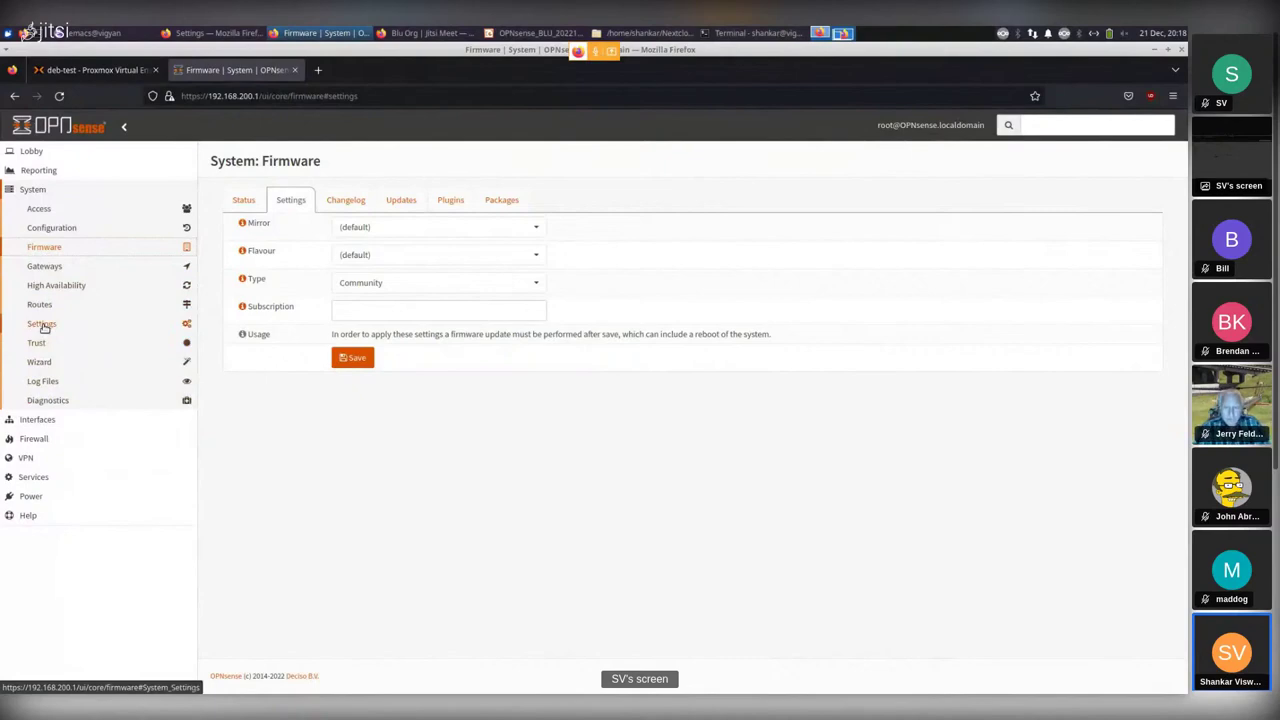
Bring up Settings: Administration and scroll to Secure Shell, enabled with root login on port 22.
{"action": "left_click", "coordinate": [43, 324]}
{"action": "left_click", "coordinate": [50, 343]}
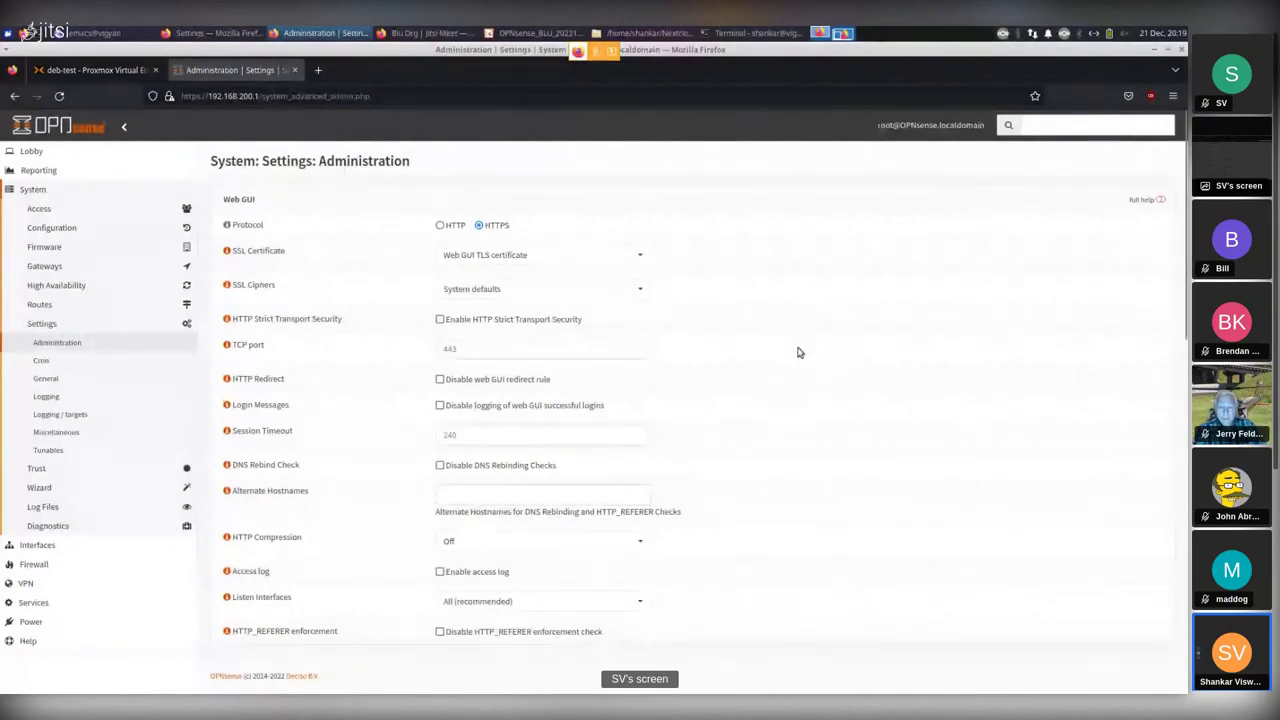
{"action": "scroll", "coordinate": [804, 355], "scroll_direction": "down", "scroll_amount": 3}
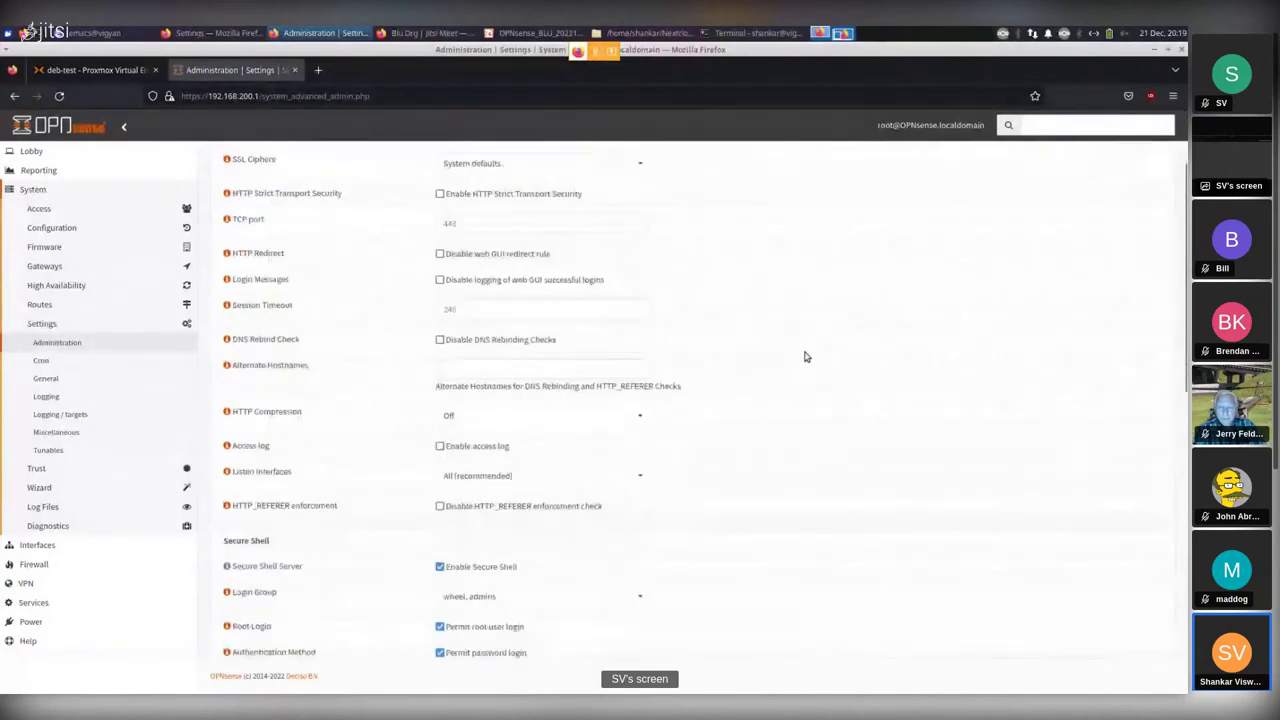
{"action": "scroll", "coordinate": [806, 357], "scroll_direction": "down", "scroll_amount": 3}
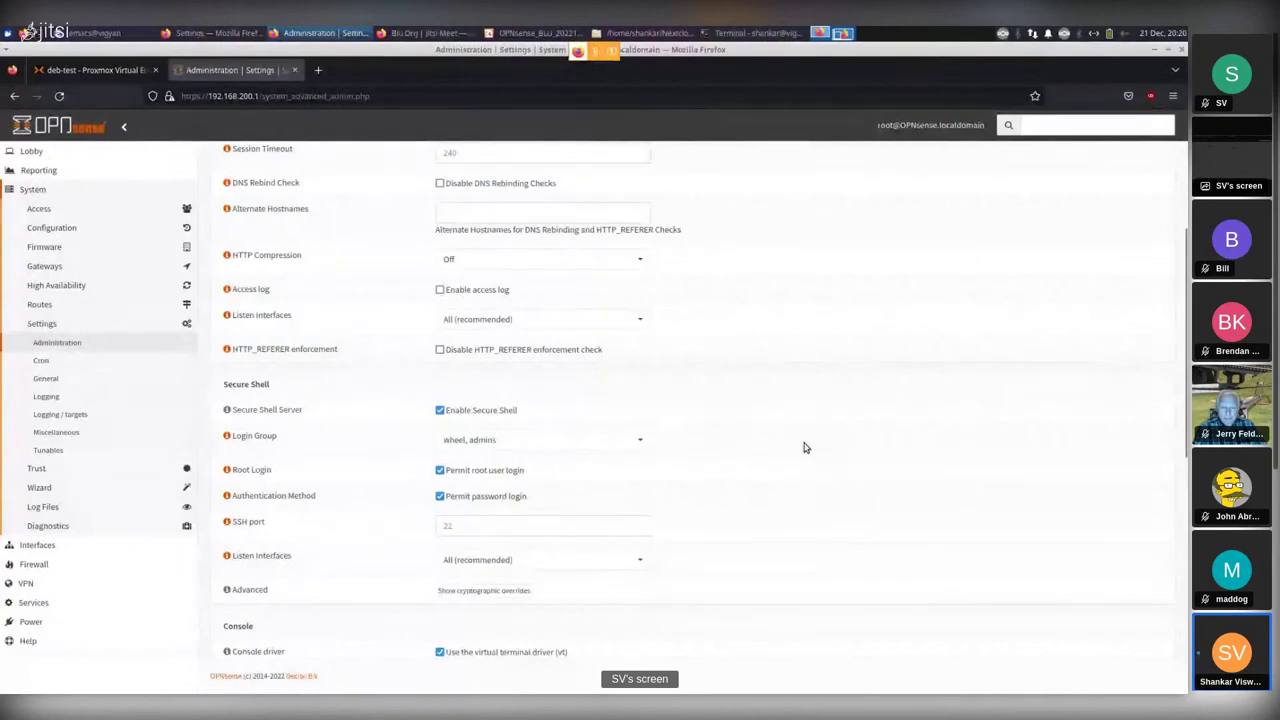
{"action": "scroll", "coordinate": [805, 445], "scroll_direction": "down", "scroll_amount": 3}
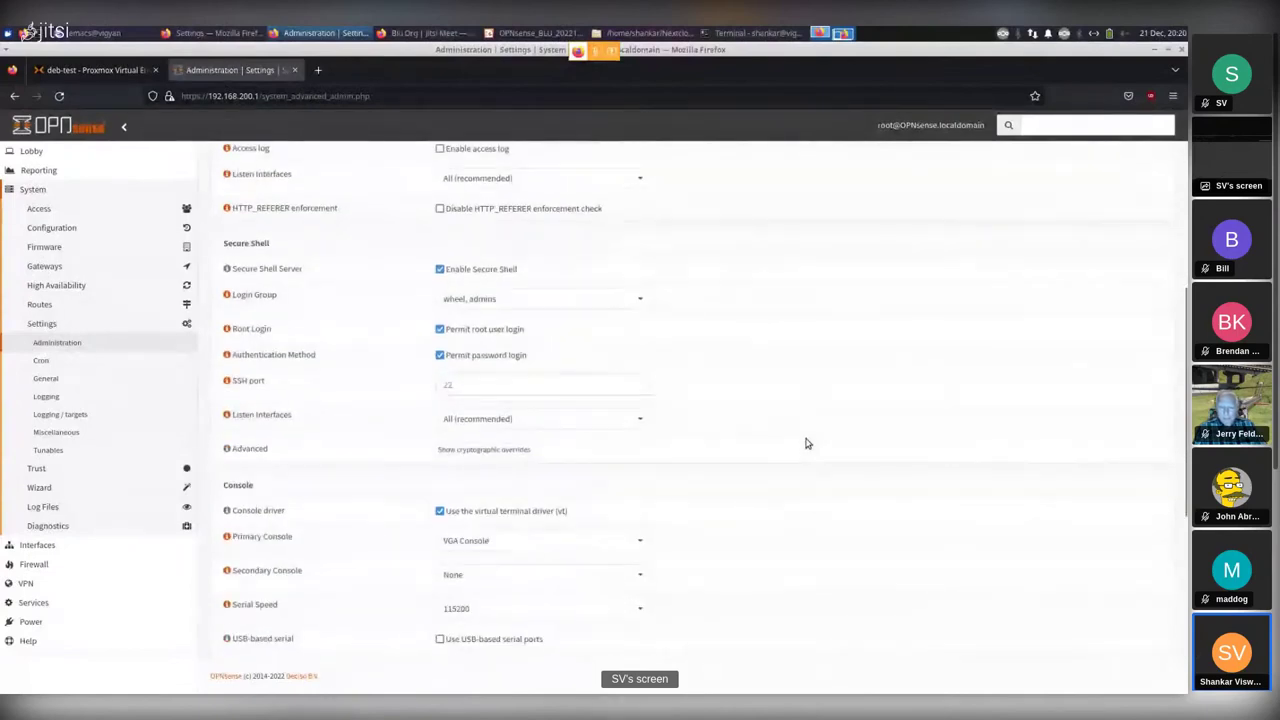
{"action": "scroll", "coordinate": [807, 443], "scroll_direction": "down", "scroll_amount": 3}
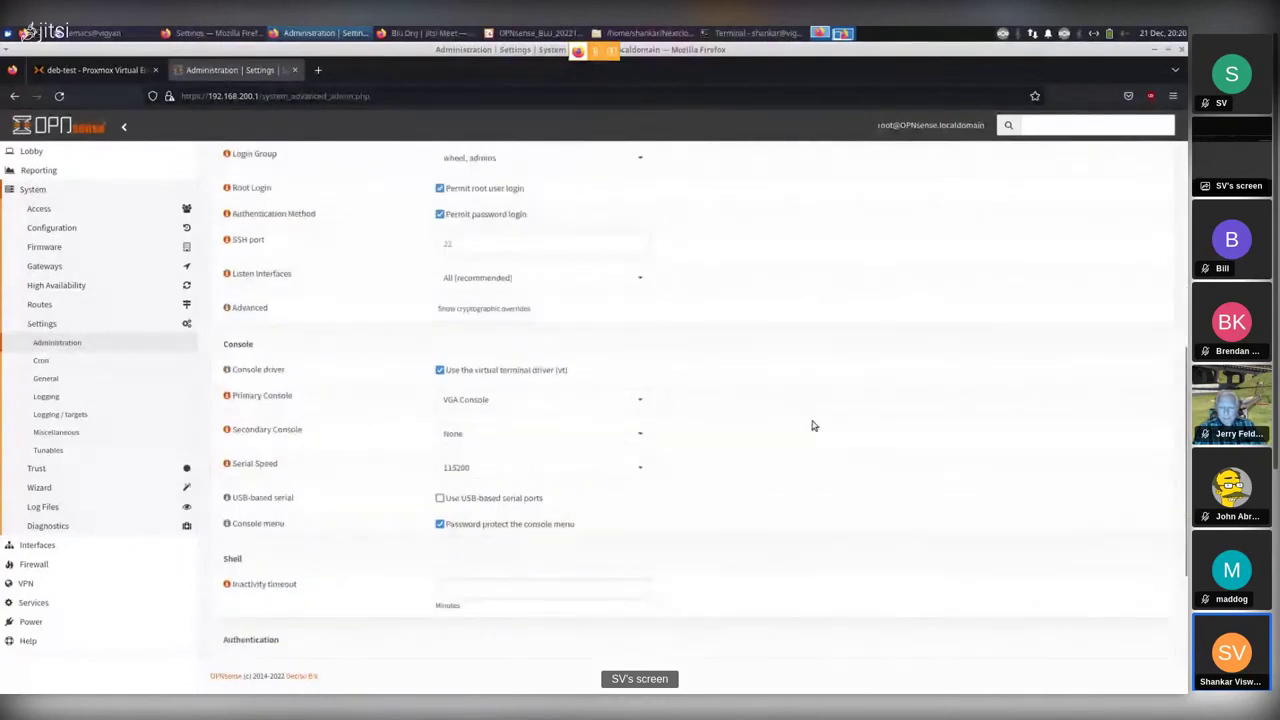
{"action": "left_click", "coordinate": [493, 410]}
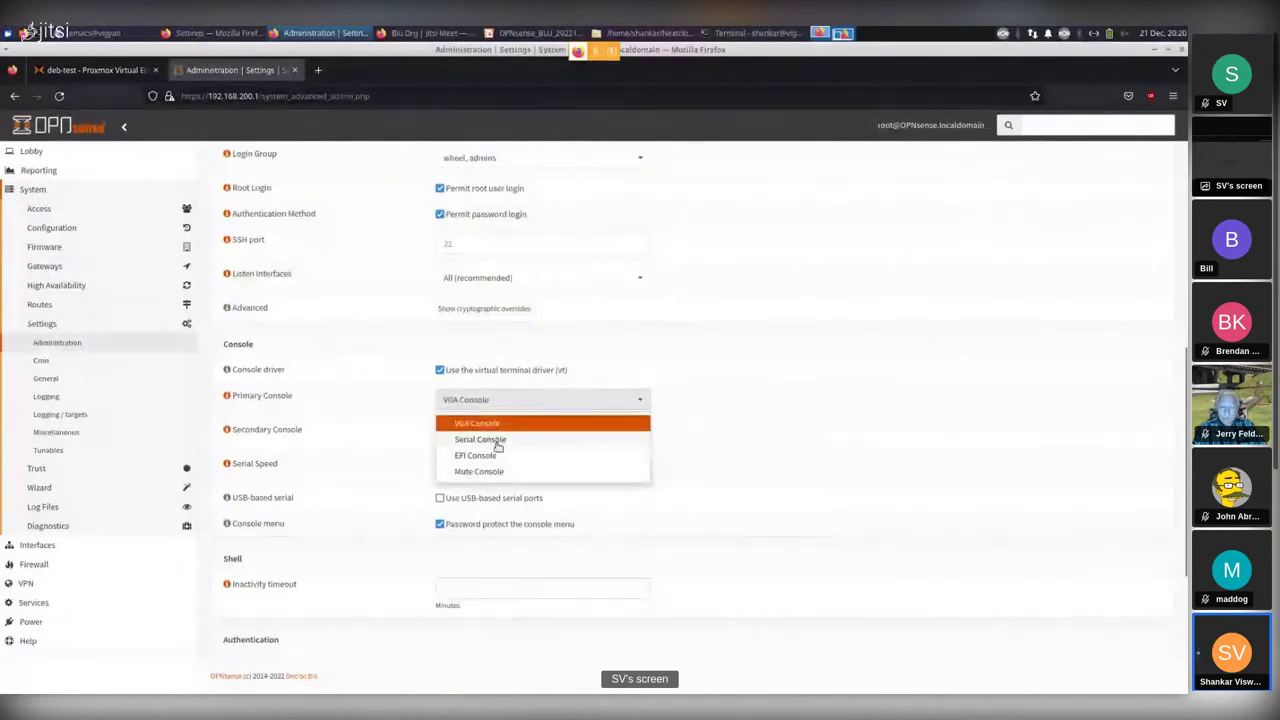
{"action": "left_click", "coordinate": [735, 367]}
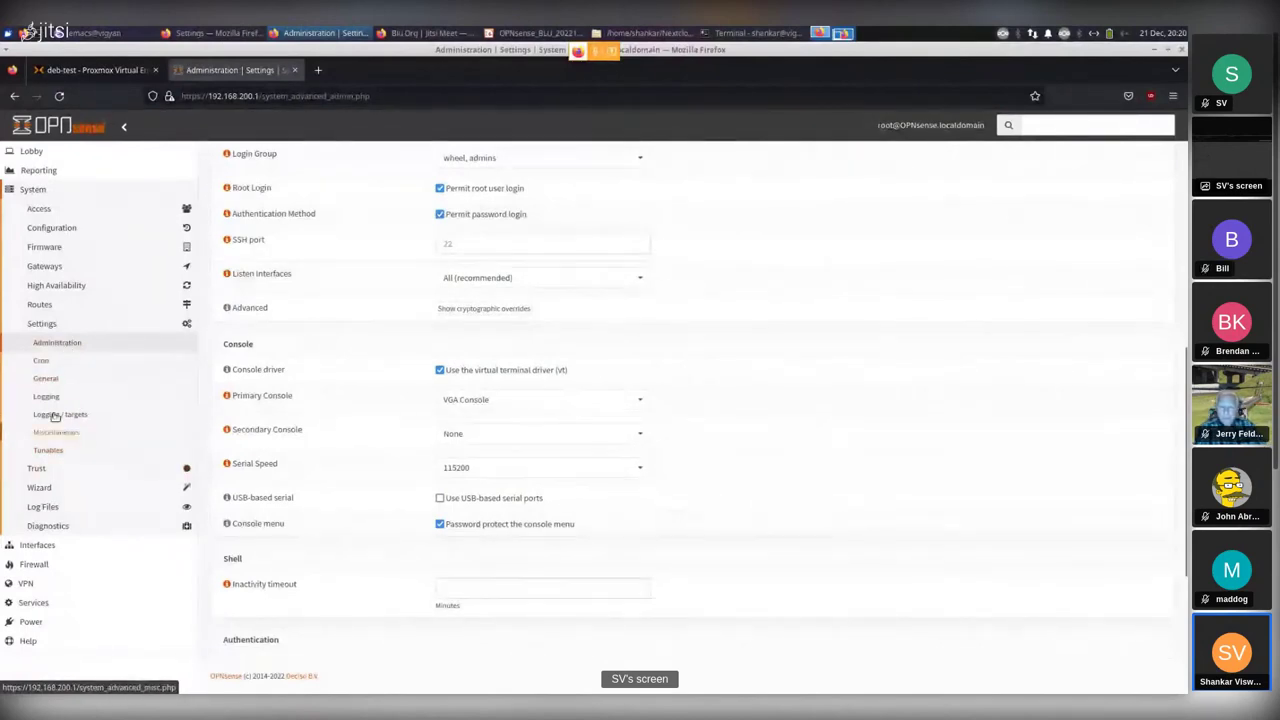
Show General settings: hostname OPNsense, domain localdomain, America/New_York, DNS server 9.9.9.9.
{"action": "left_click", "coordinate": [46, 380]}
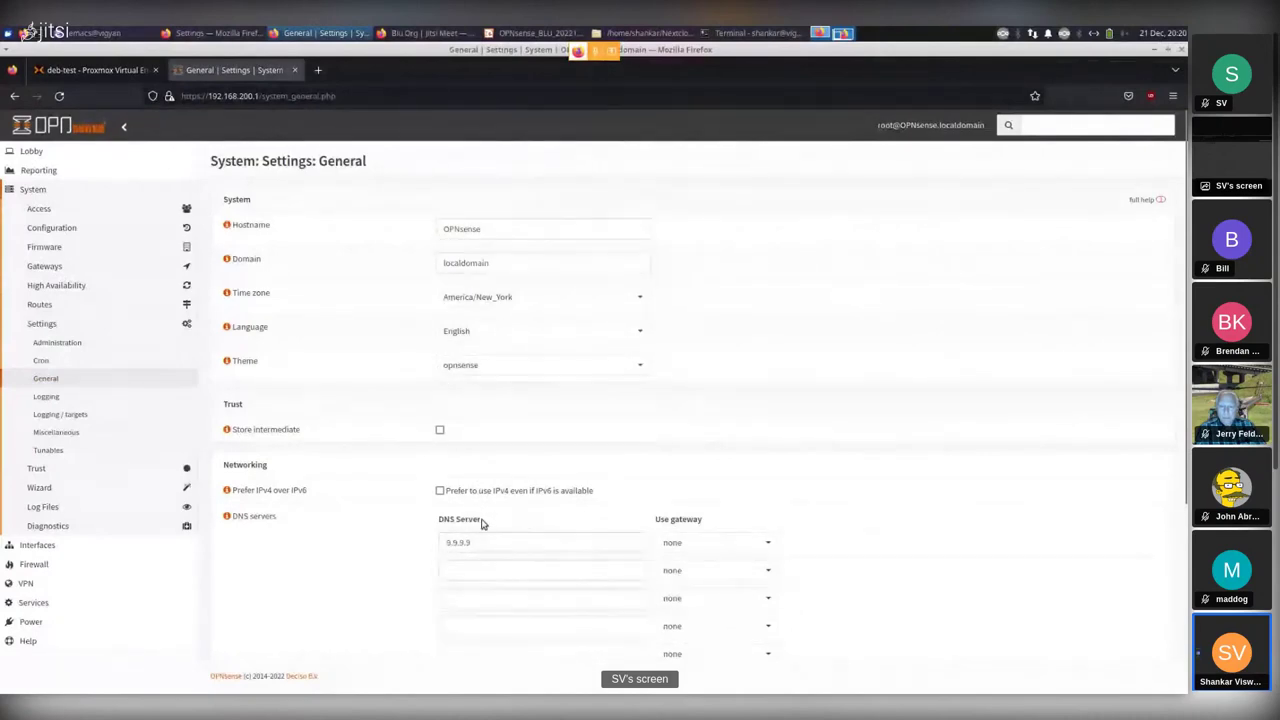
{"action": "scroll", "coordinate": [969, 500], "scroll_direction": "down", "scroll_amount": 3}
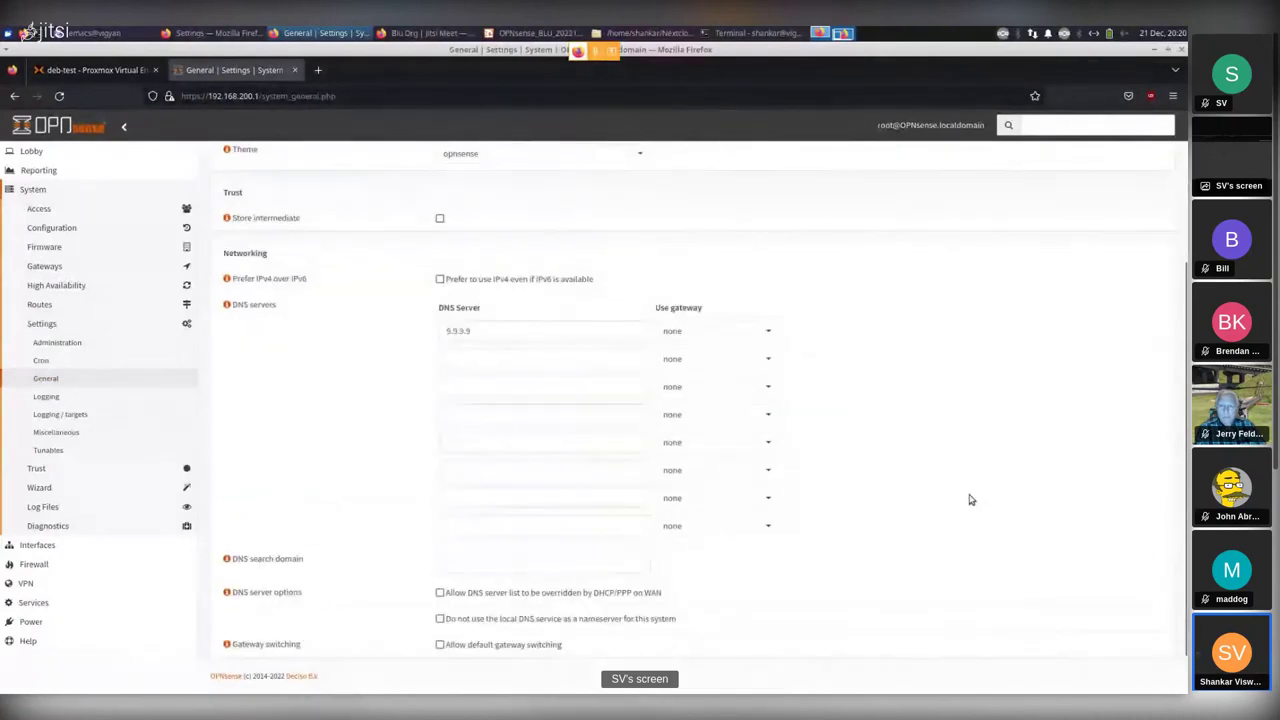
{"action": "scroll", "coordinate": [969, 500], "scroll_direction": "down", "scroll_amount": 1}
{"action": "scroll", "coordinate": [969, 500], "scroll_direction": "up", "scroll_amount": 1}
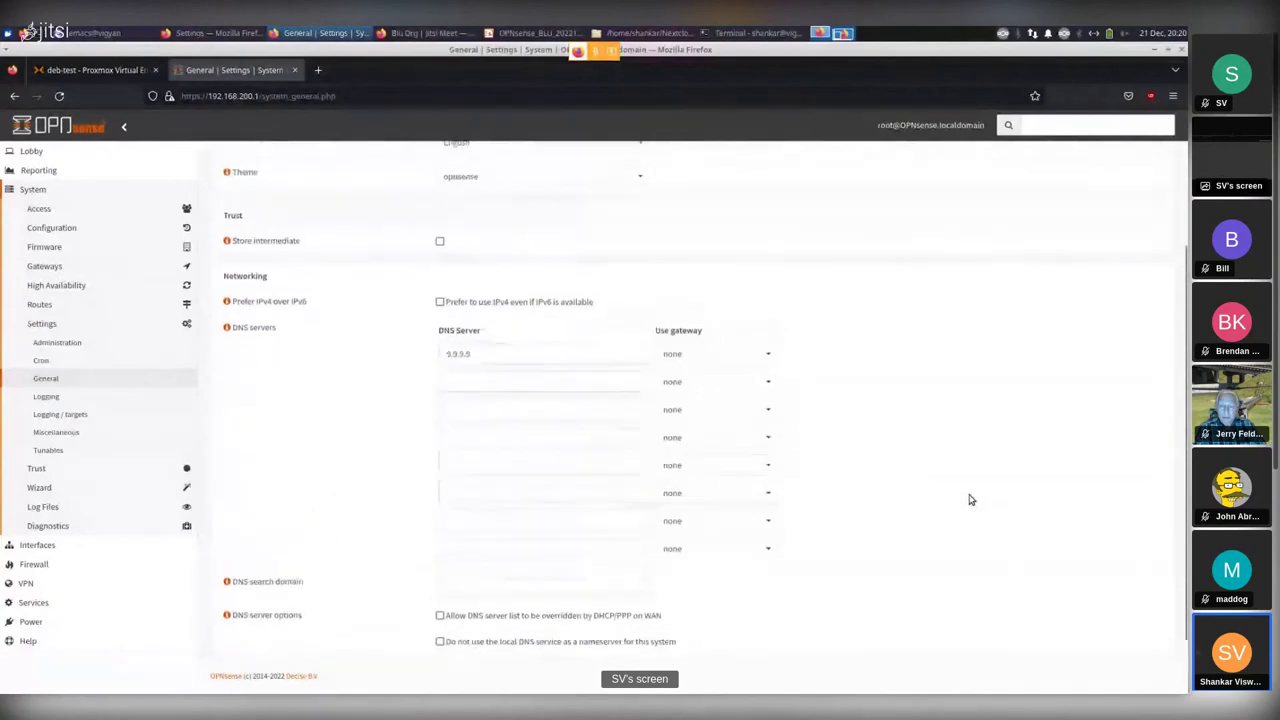
{"action": "scroll", "coordinate": [969, 500], "scroll_direction": "up", "scroll_amount": 1}
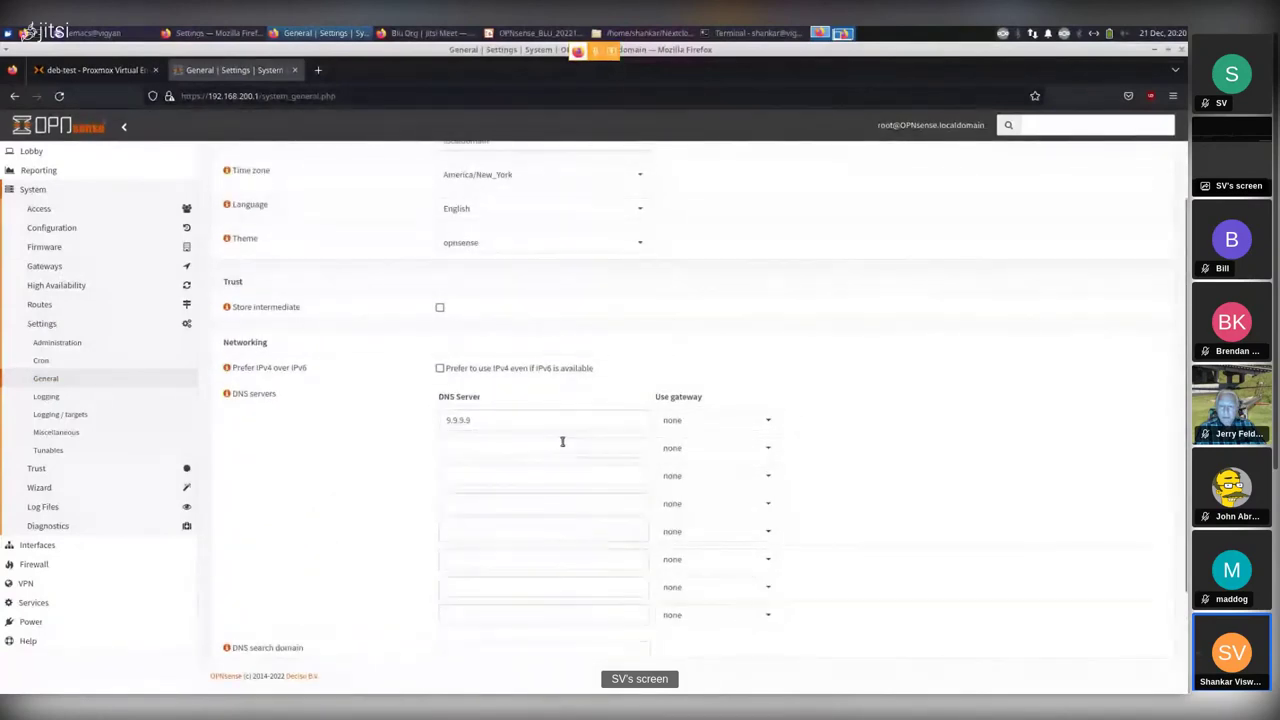
Show the Miscellaneous settings and review the On AC Power Mode choices, keeping Hiadaptive.
{"action": "left_click", "coordinate": [60, 432]}
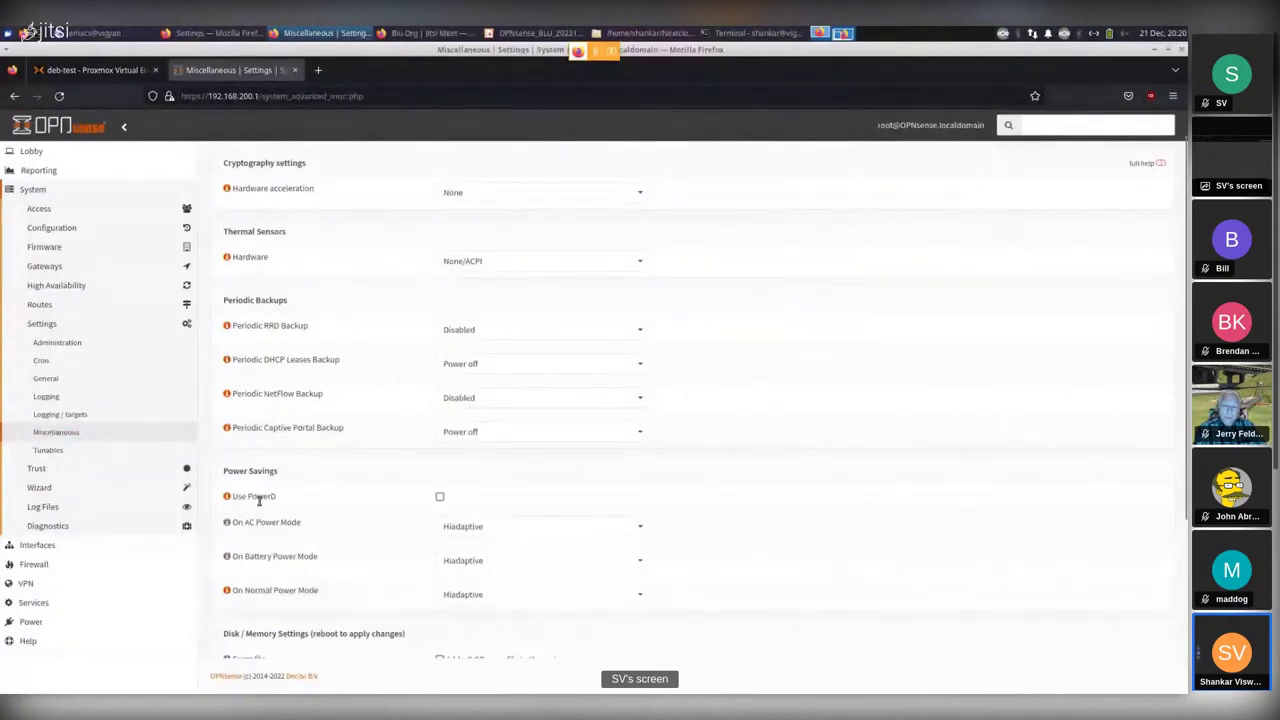
{"action": "left_click", "coordinate": [561, 529]}
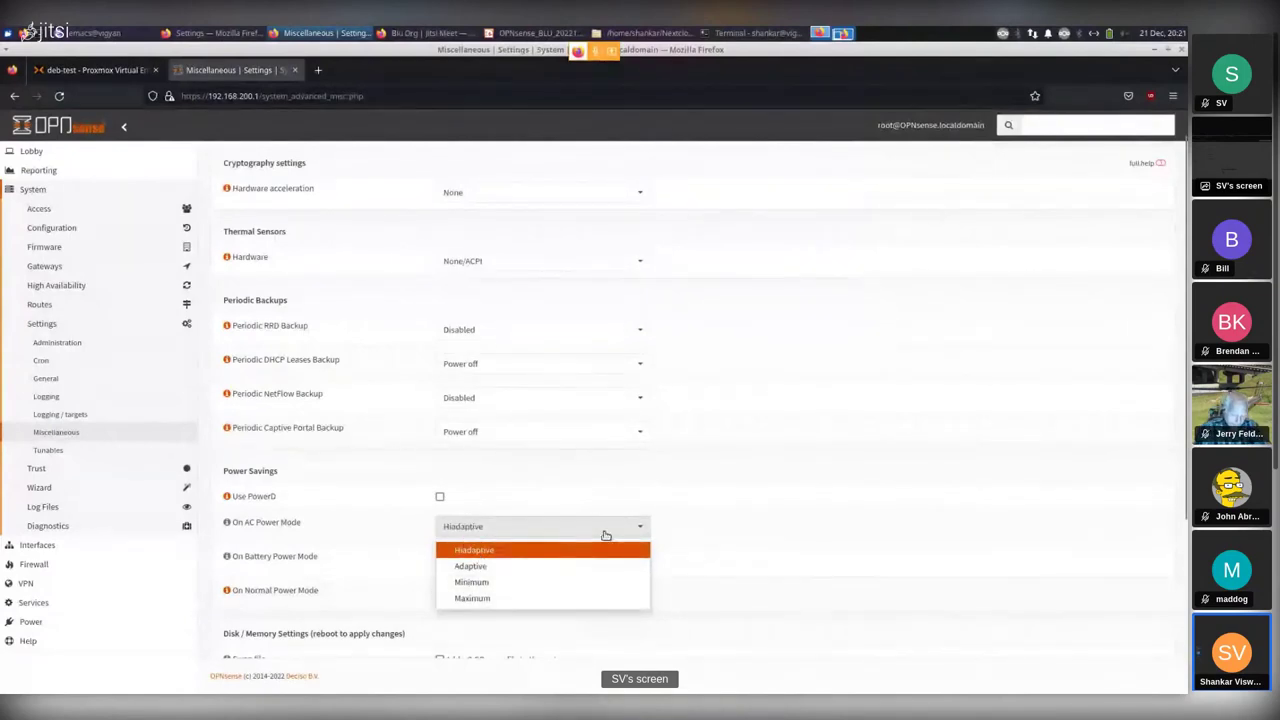
{"action": "left_click", "coordinate": [763, 537]}
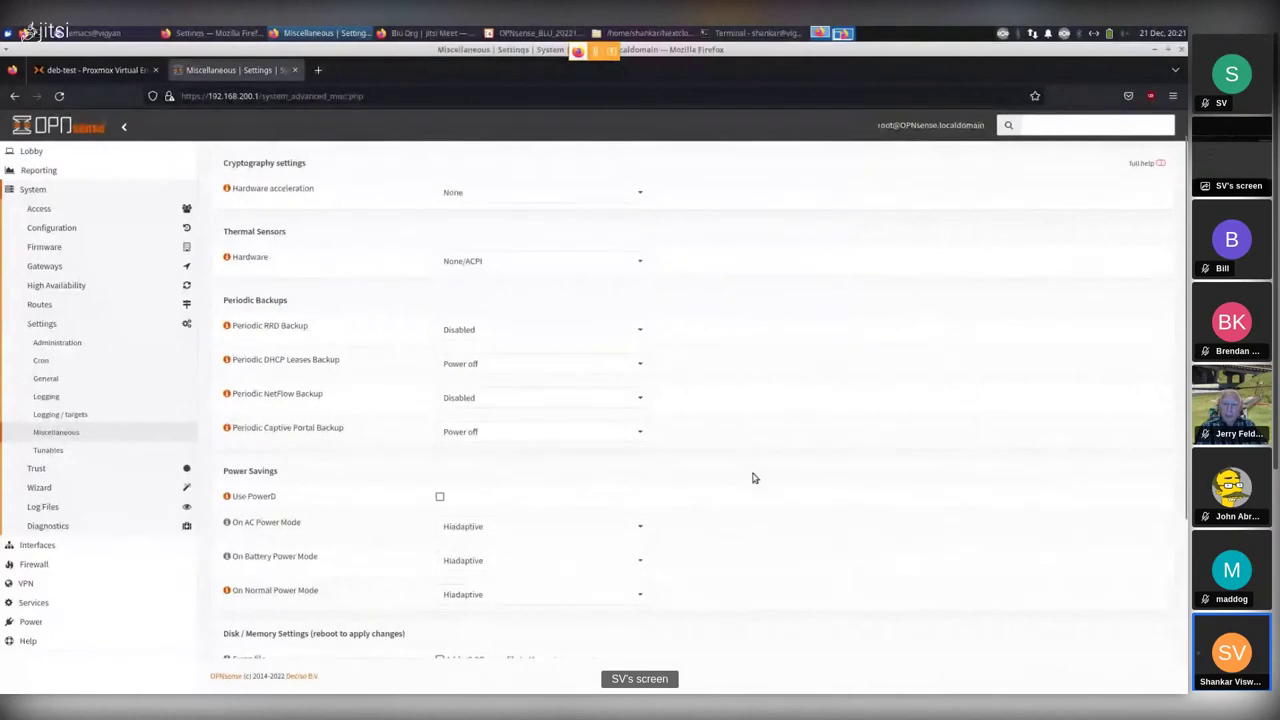
Scroll down through the periodic backup and disk/memory settings.
{"action": "scroll", "coordinate": [791, 526], "scroll_direction": "down", "scroll_amount": 1}
{"action": "scroll", "coordinate": [791, 526], "scroll_direction": "down", "scroll_amount": 2}
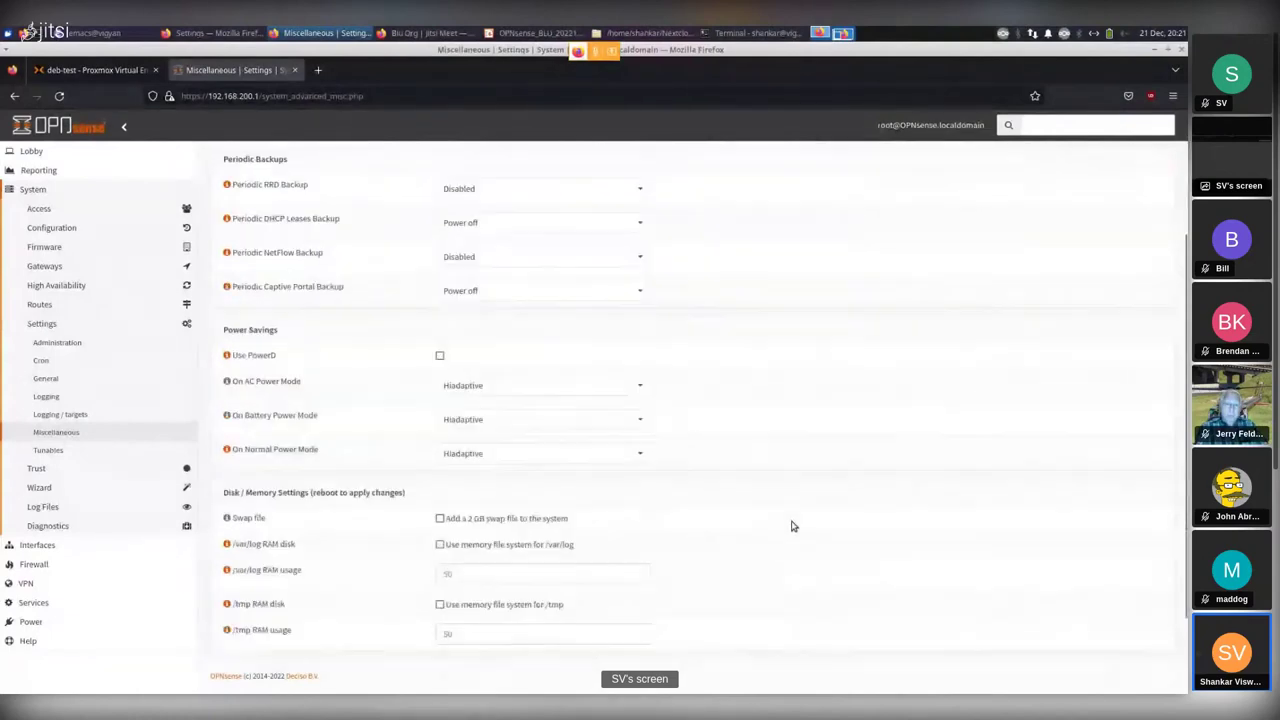
{"action": "scroll", "coordinate": [791, 526], "scroll_direction": "down", "scroll_amount": 2}
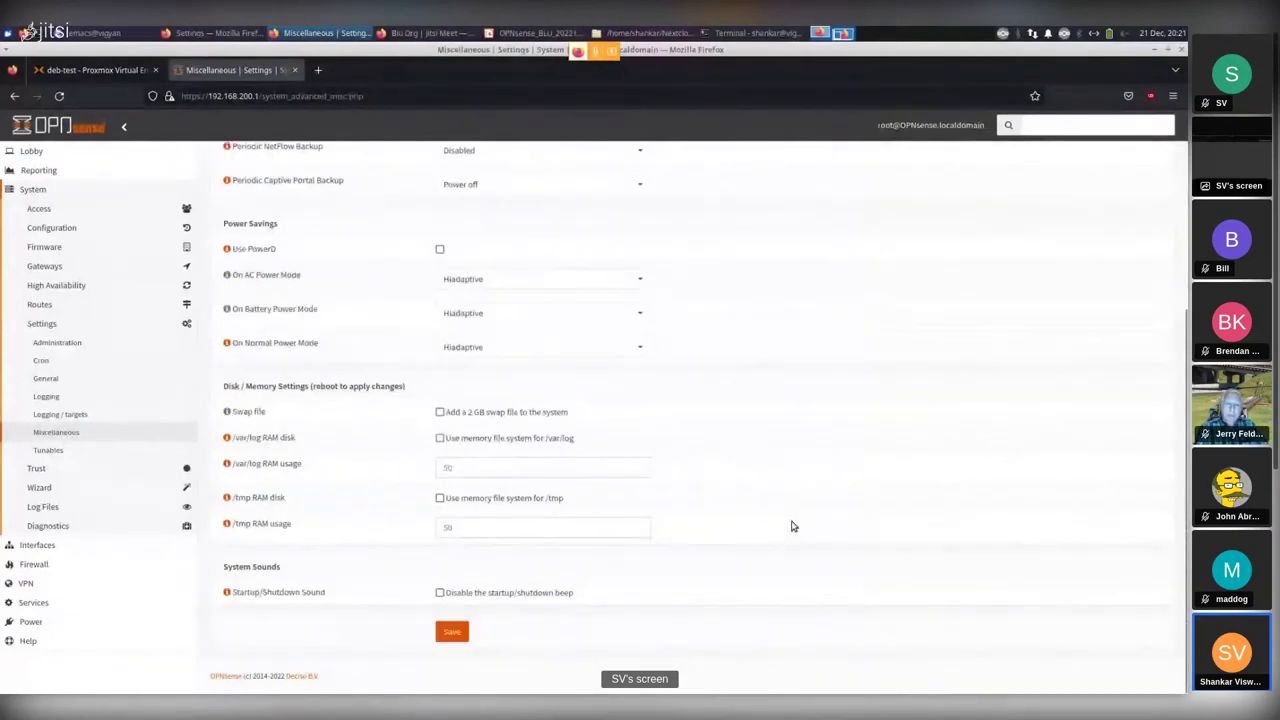
{"action": "scroll", "coordinate": [791, 526], "scroll_direction": "up", "scroll_amount": 3}
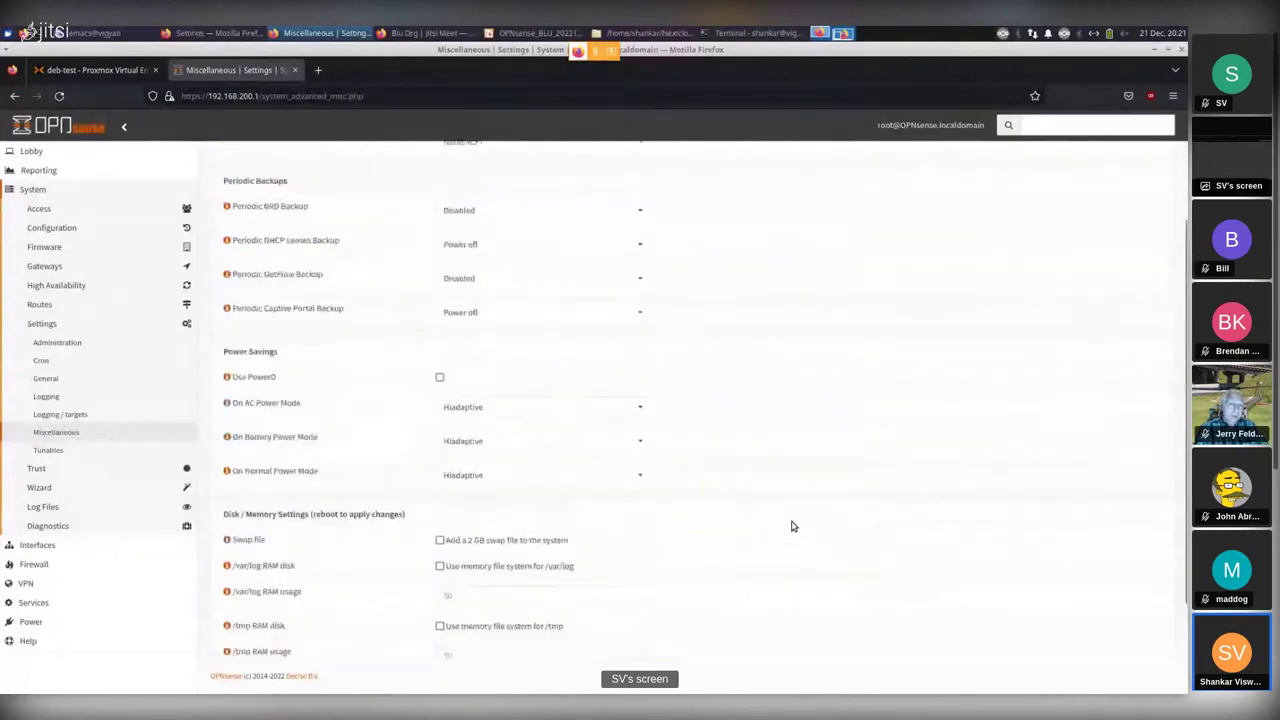
{"action": "scroll", "coordinate": [791, 526], "scroll_direction": "down", "scroll_amount": 2}
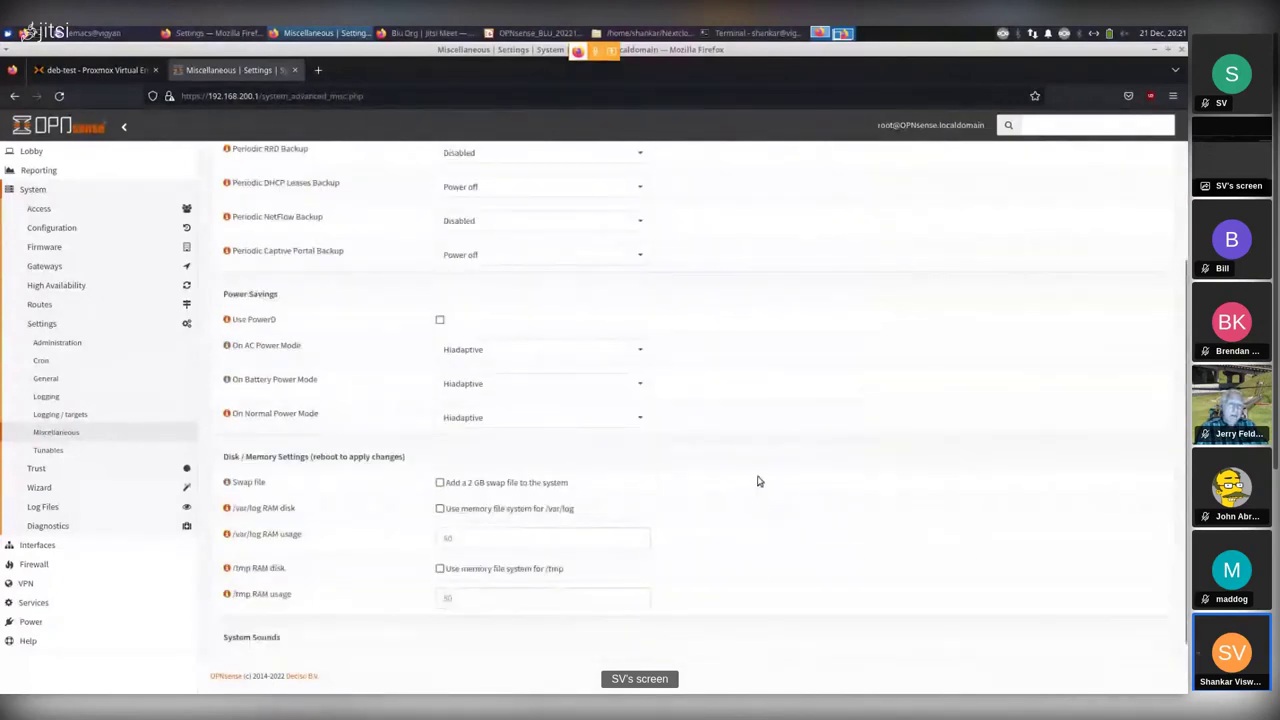
Review the system tunables, start and cancel a new tunable, then bring up the General Setup wizard.
{"action": "left_click", "coordinate": [49, 451]}
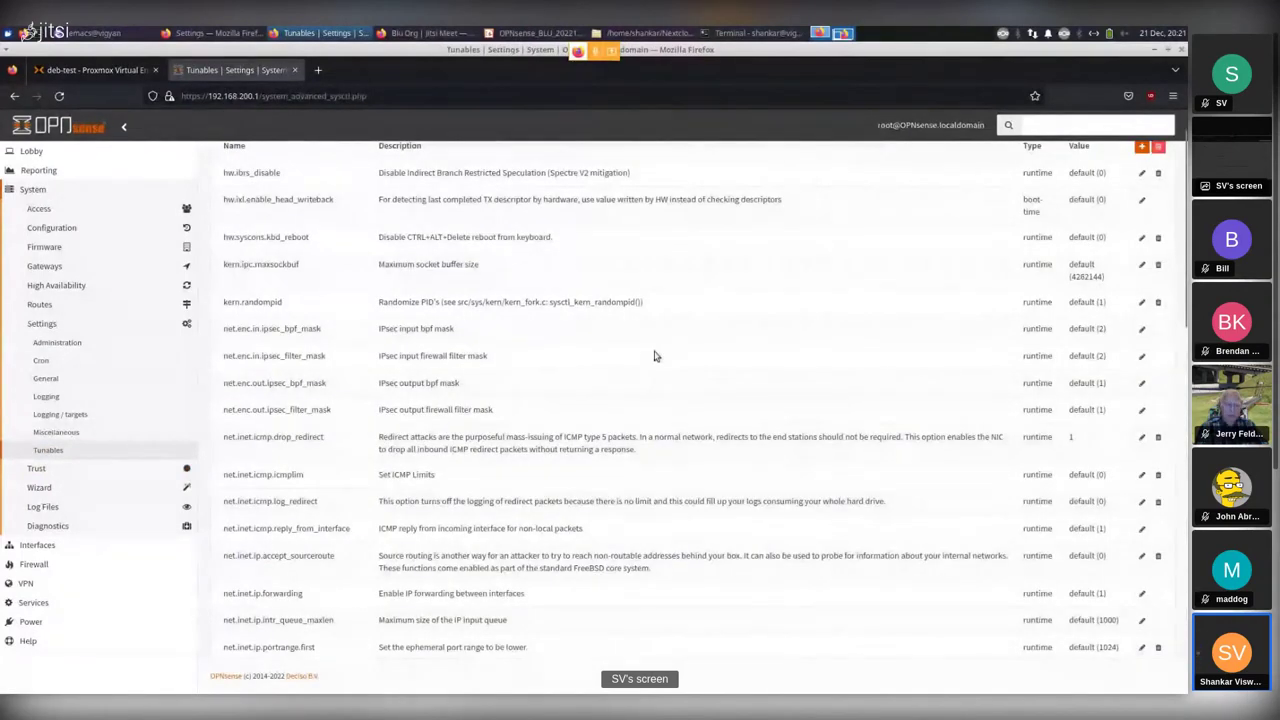
{"action": "scroll", "coordinate": [660, 419], "scroll_direction": "down", "scroll_amount": 5}
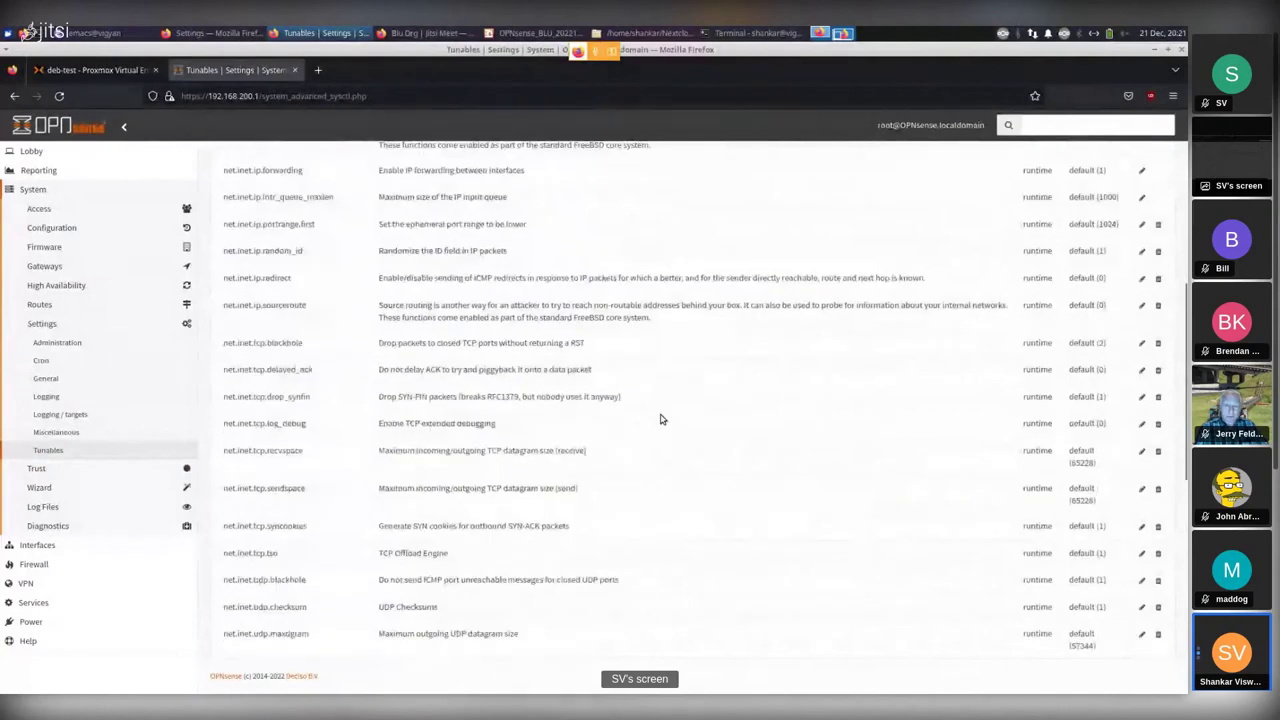
{"action": "scroll", "coordinate": [660, 419], "scroll_direction": "up", "scroll_amount": 6}
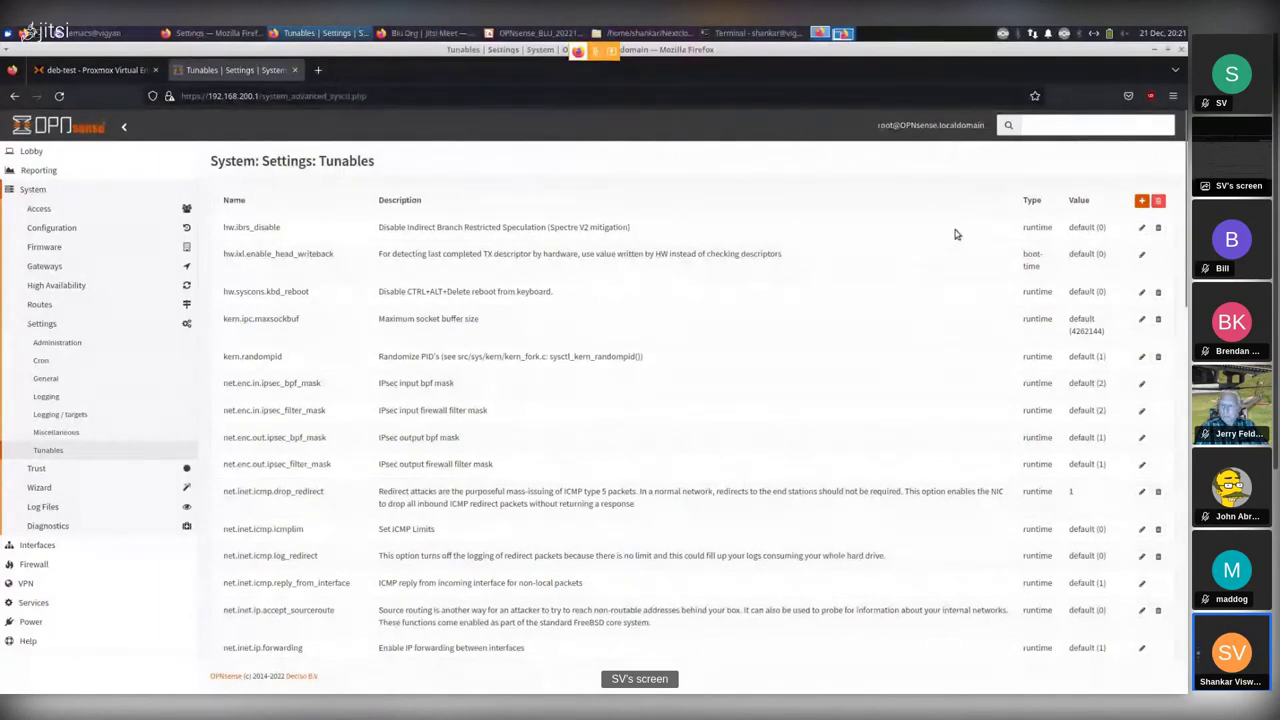
{"action": "left_click", "coordinate": [1142, 200]}
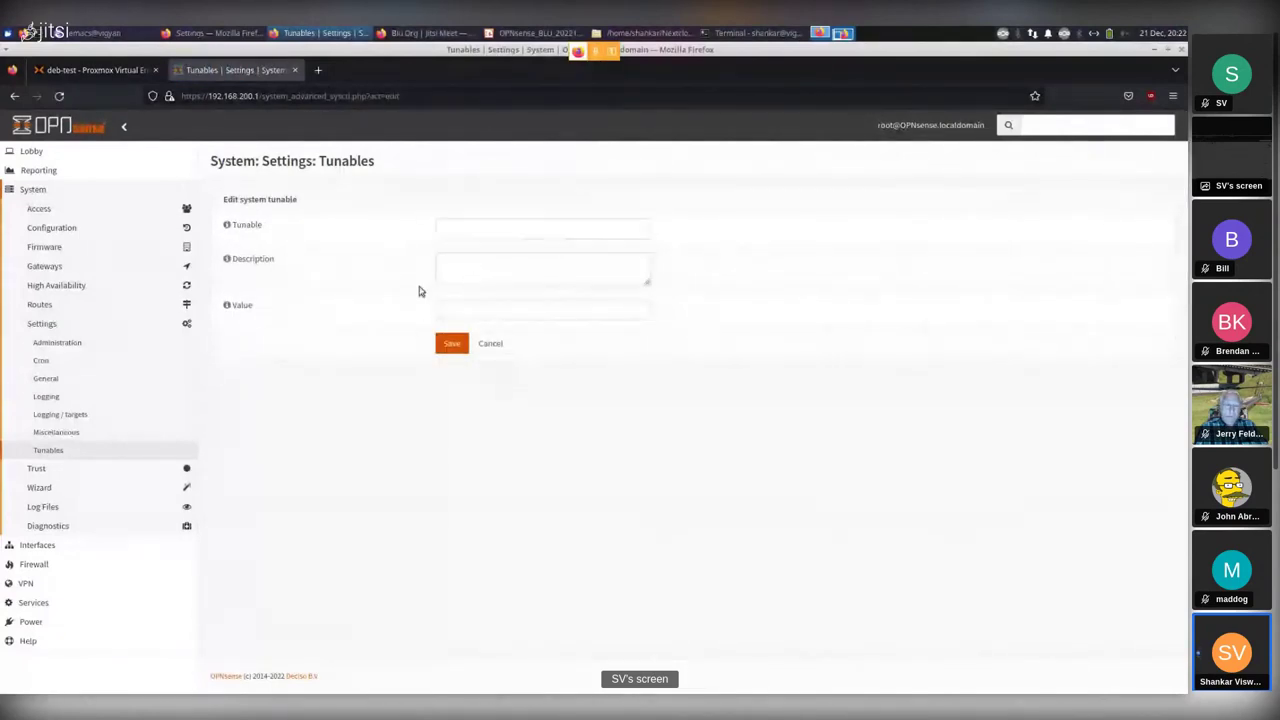
{"action": "left_click", "coordinate": [493, 345]}
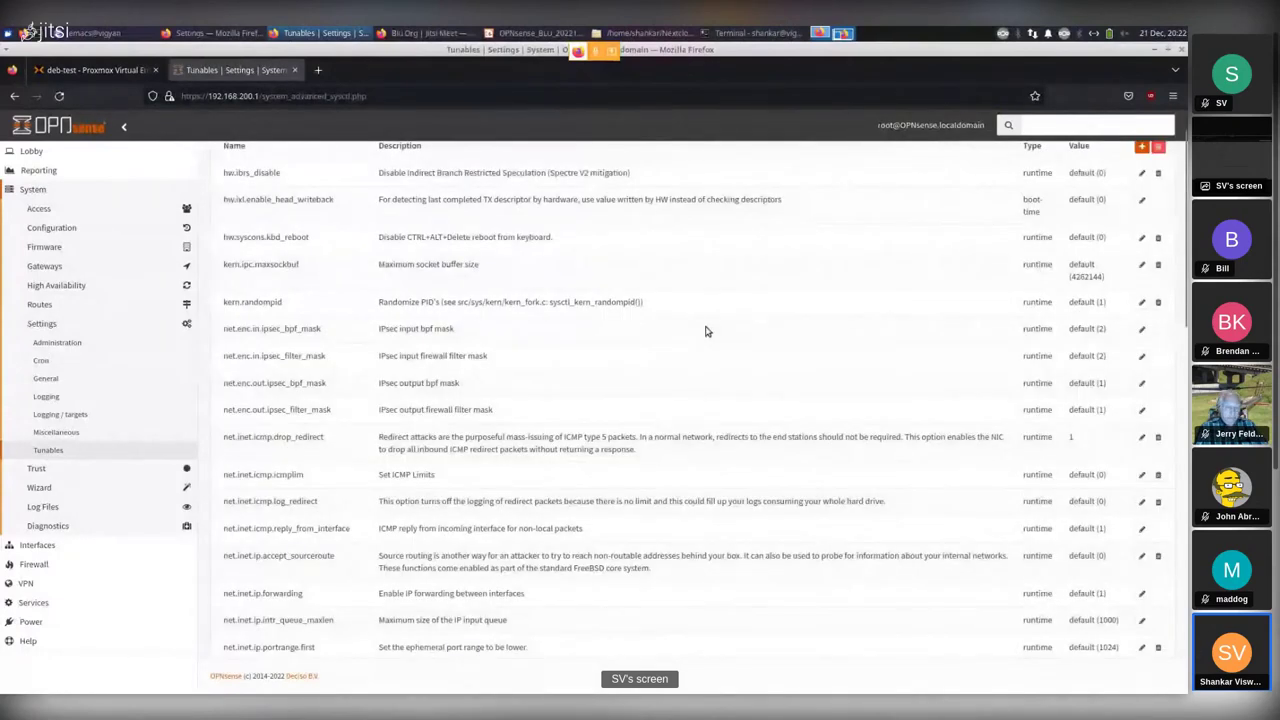
{"action": "left_click", "coordinate": [39, 489]}
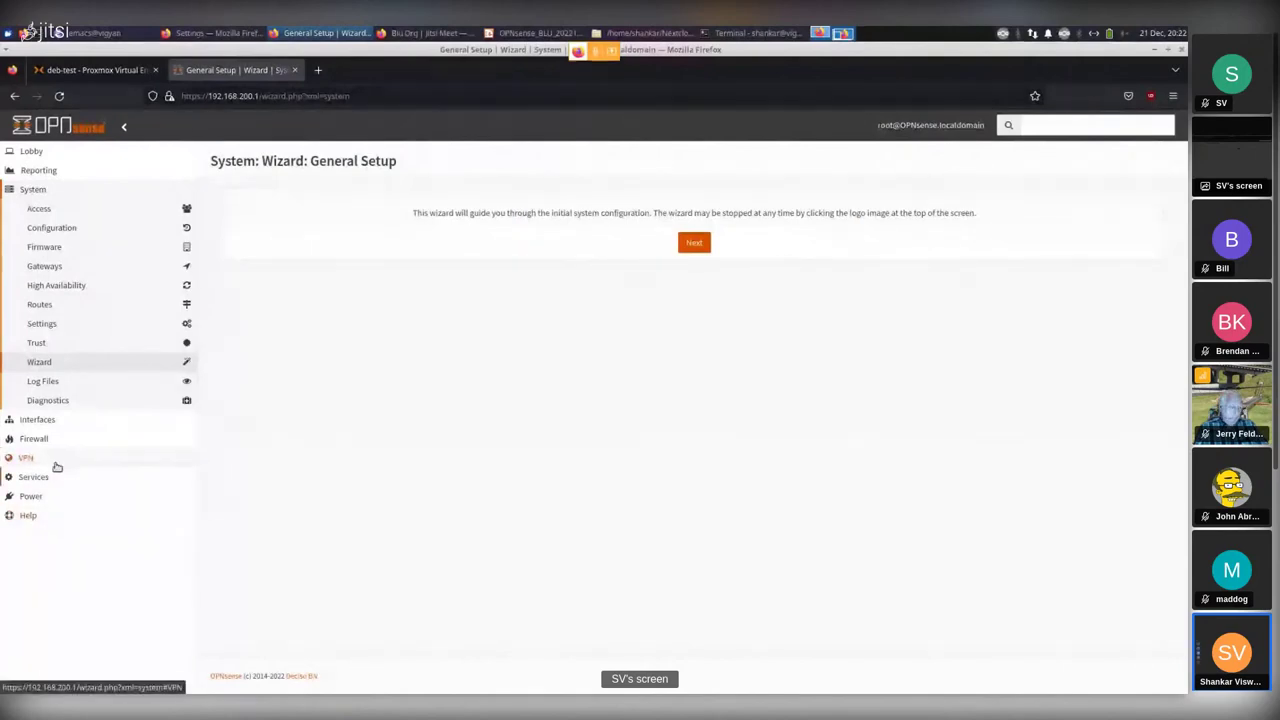
Show Interfaces: Overview with LAN vtnet0, WAN vtnet1 and the unassigned interfaces.
{"action": "left_click", "coordinate": [44, 424]}
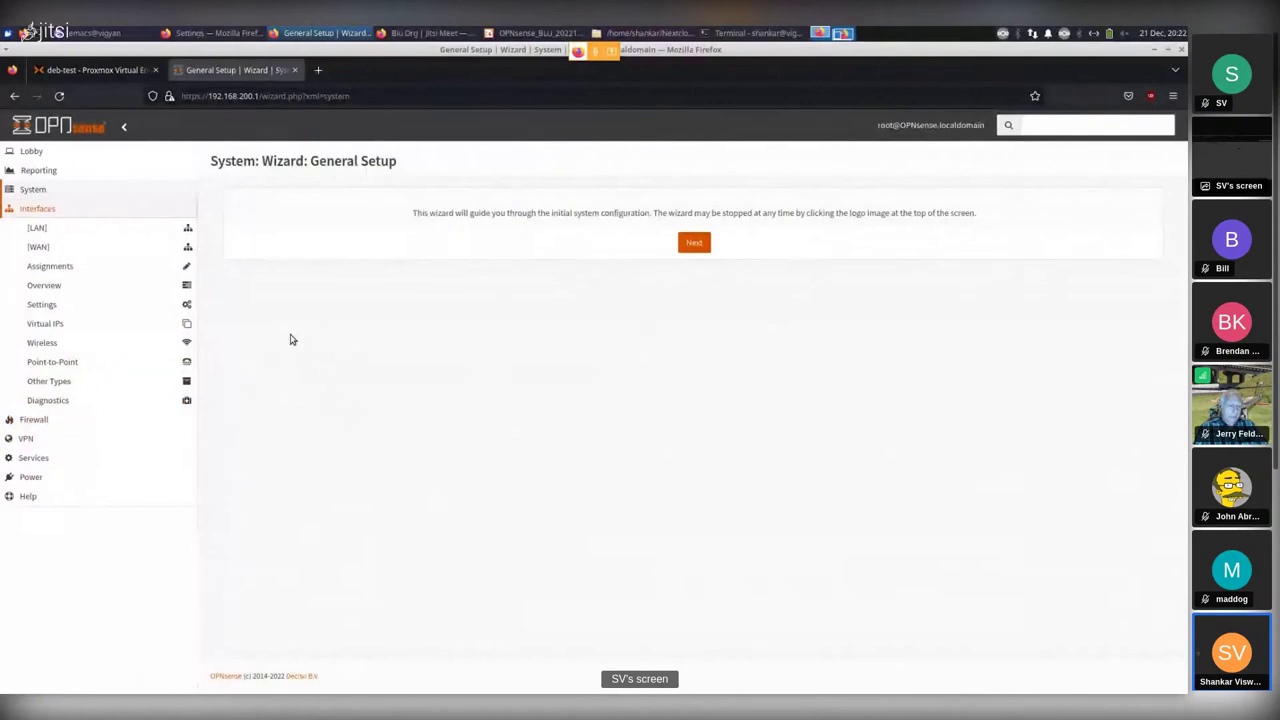
{"action": "left_click", "coordinate": [48, 289]}
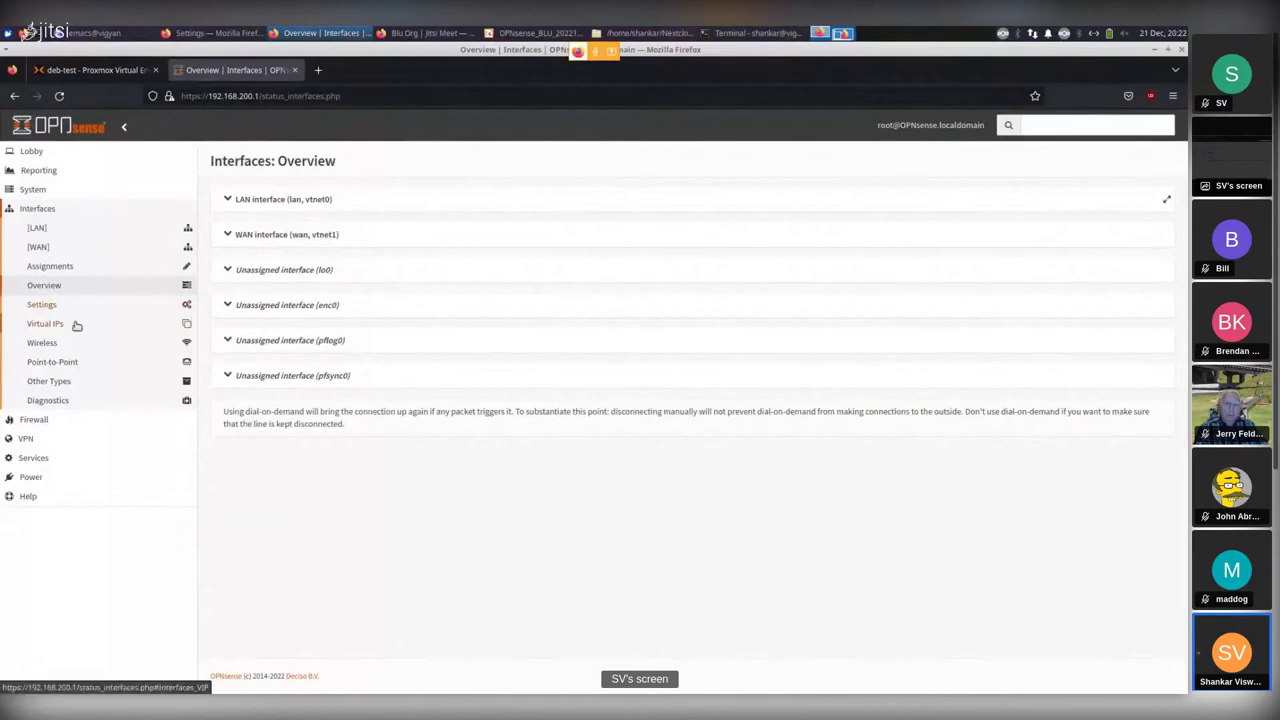
Look over the LAN interface settings, then bring up the WAN (vtnet1) configuration with DHCP/DHCPv6.
{"action": "left_click", "coordinate": [36, 229]}
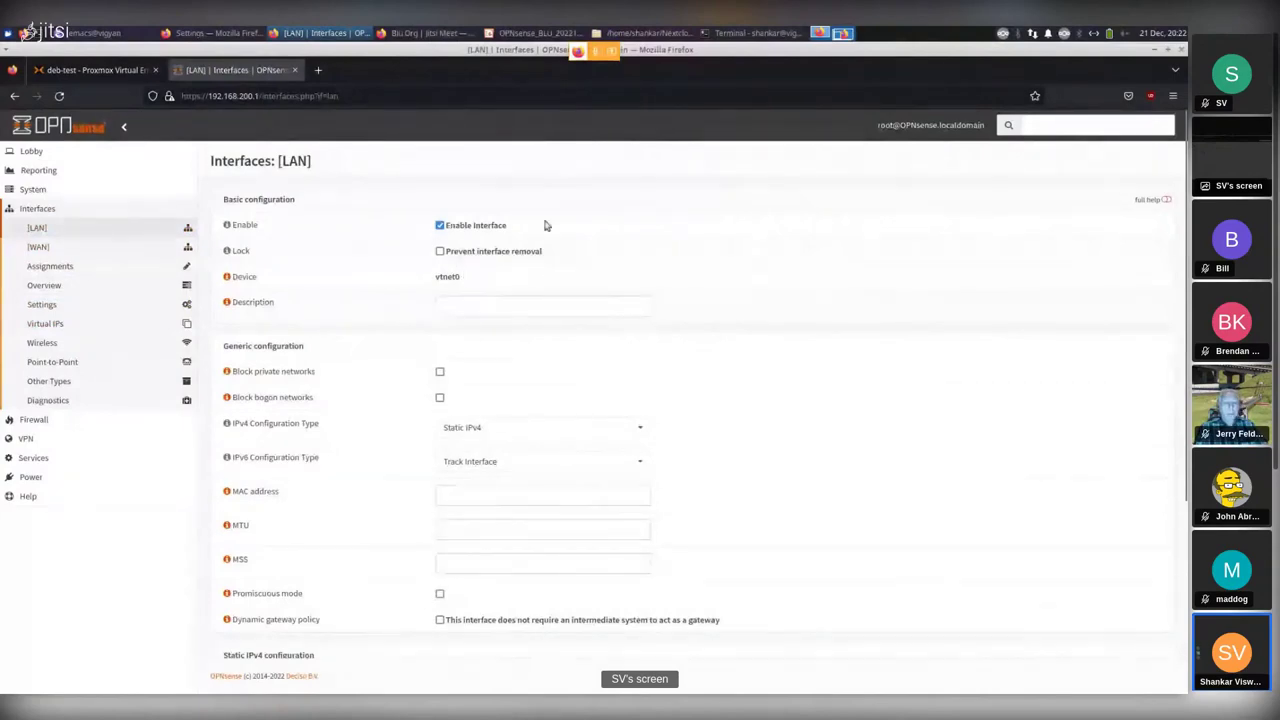
{"action": "scroll", "coordinate": [714, 360], "scroll_direction": "down", "scroll_amount": 1}
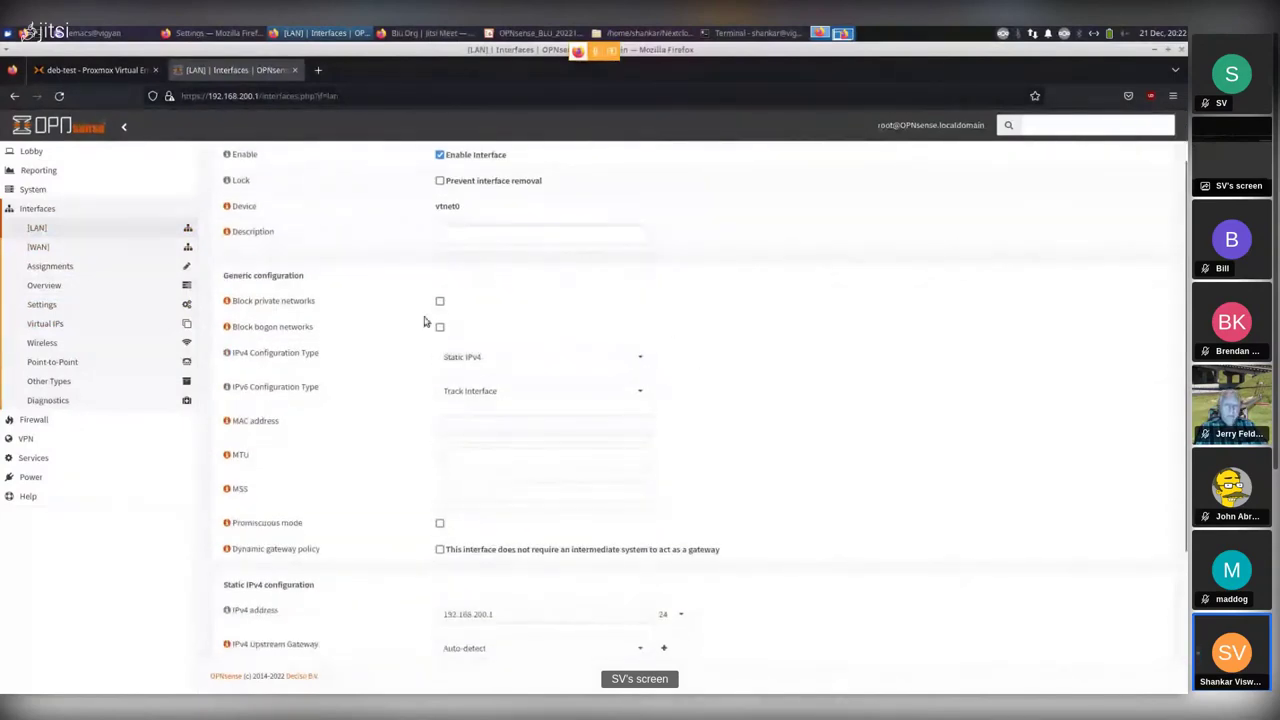
{"action": "left_click", "coordinate": [37, 247]}
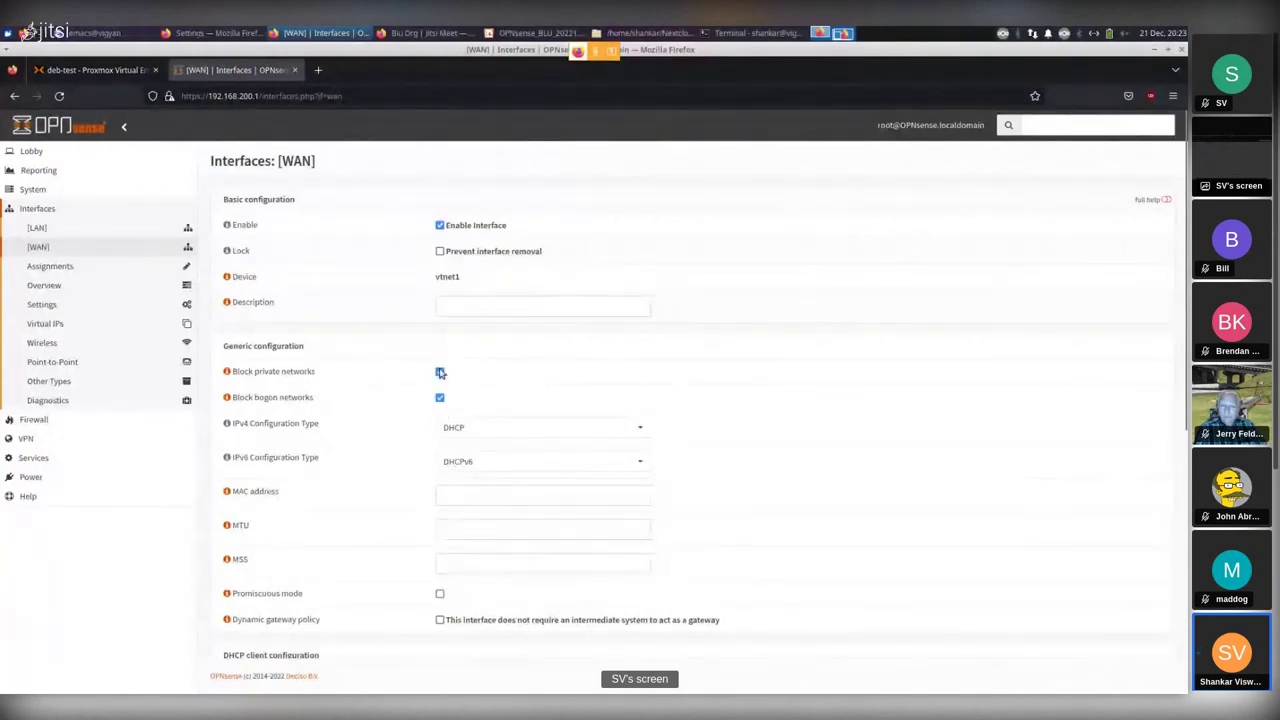
Confirm WAN's IPv4 Configuration Type stays DHCP, then go to the LAN interface page.
{"action": "scroll", "coordinate": [391, 472], "scroll_direction": "down", "scroll_amount": 5}
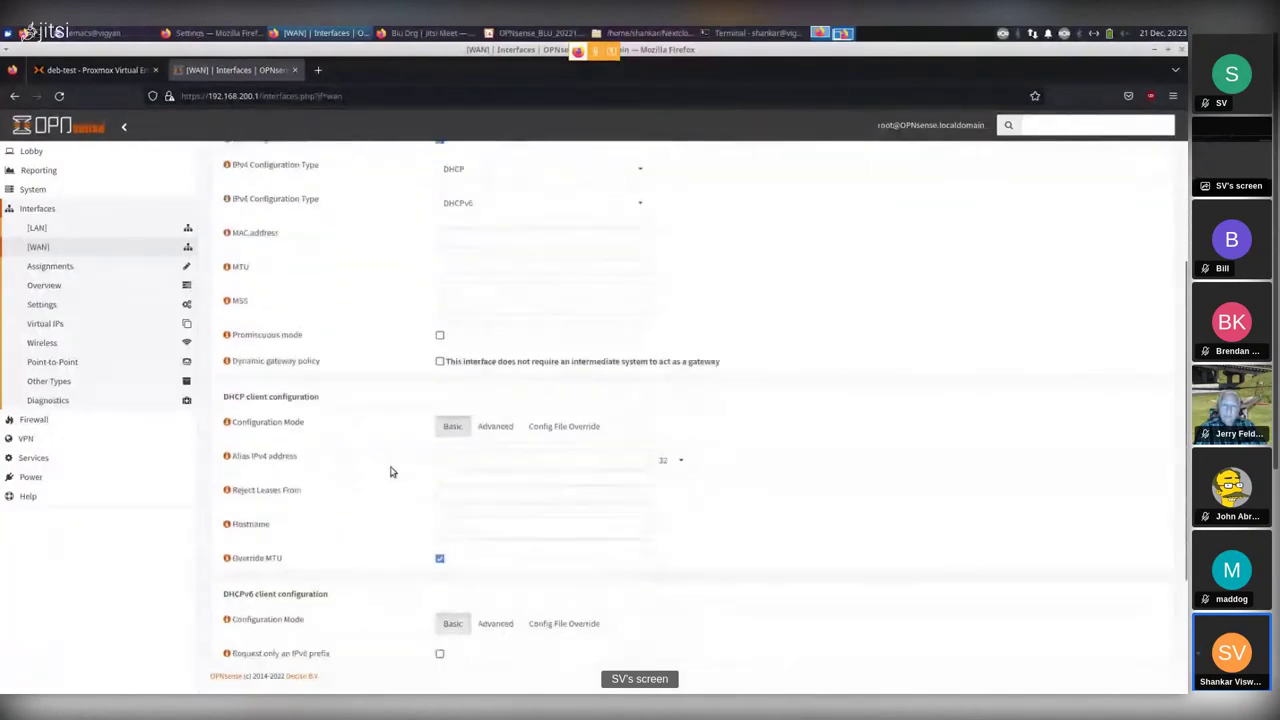
{"action": "scroll", "coordinate": [391, 472], "scroll_direction": "down", "scroll_amount": 1}
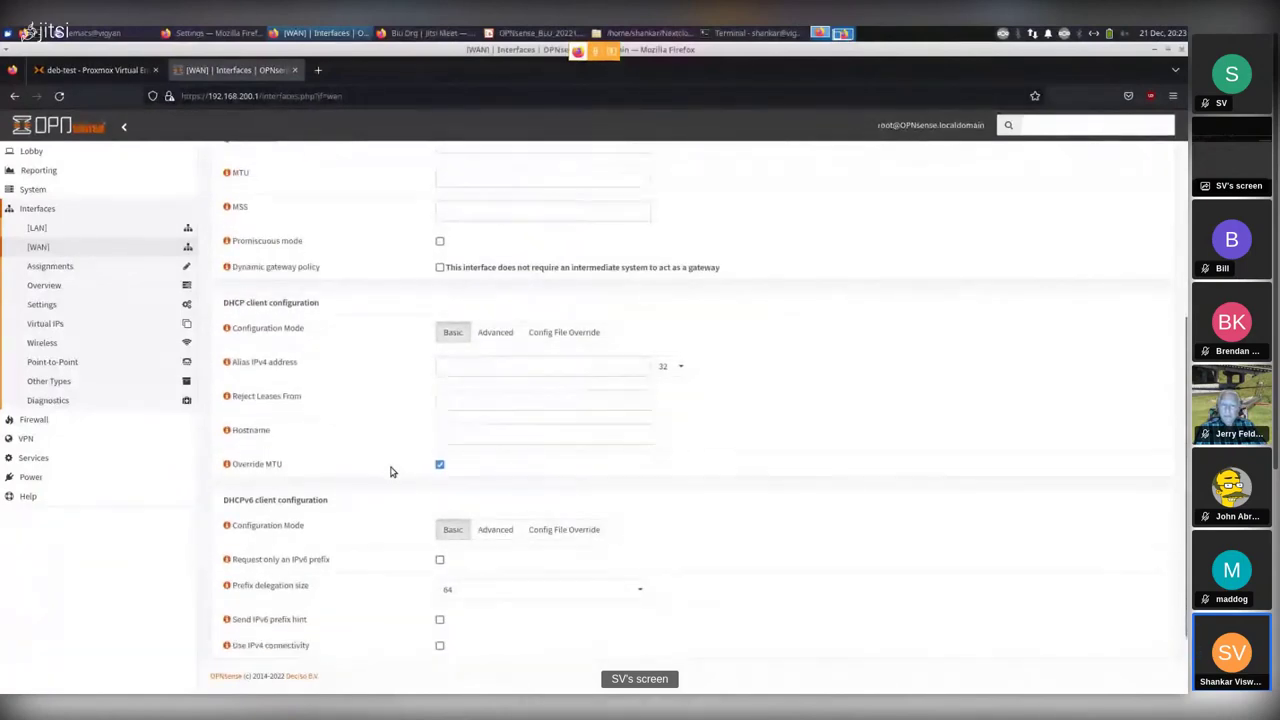
{"action": "scroll", "coordinate": [386, 469], "scroll_direction": "up", "scroll_amount": 1}
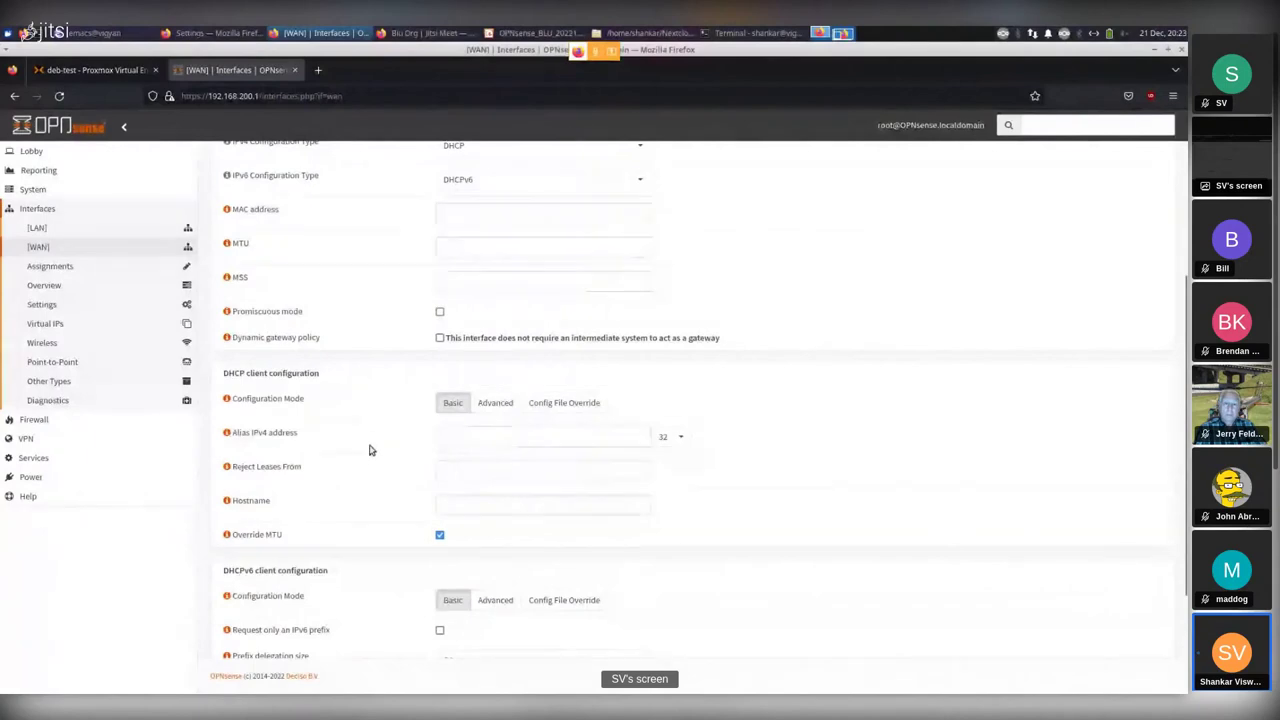
{"action": "scroll", "coordinate": [369, 449], "scroll_direction": "up", "scroll_amount": 5}
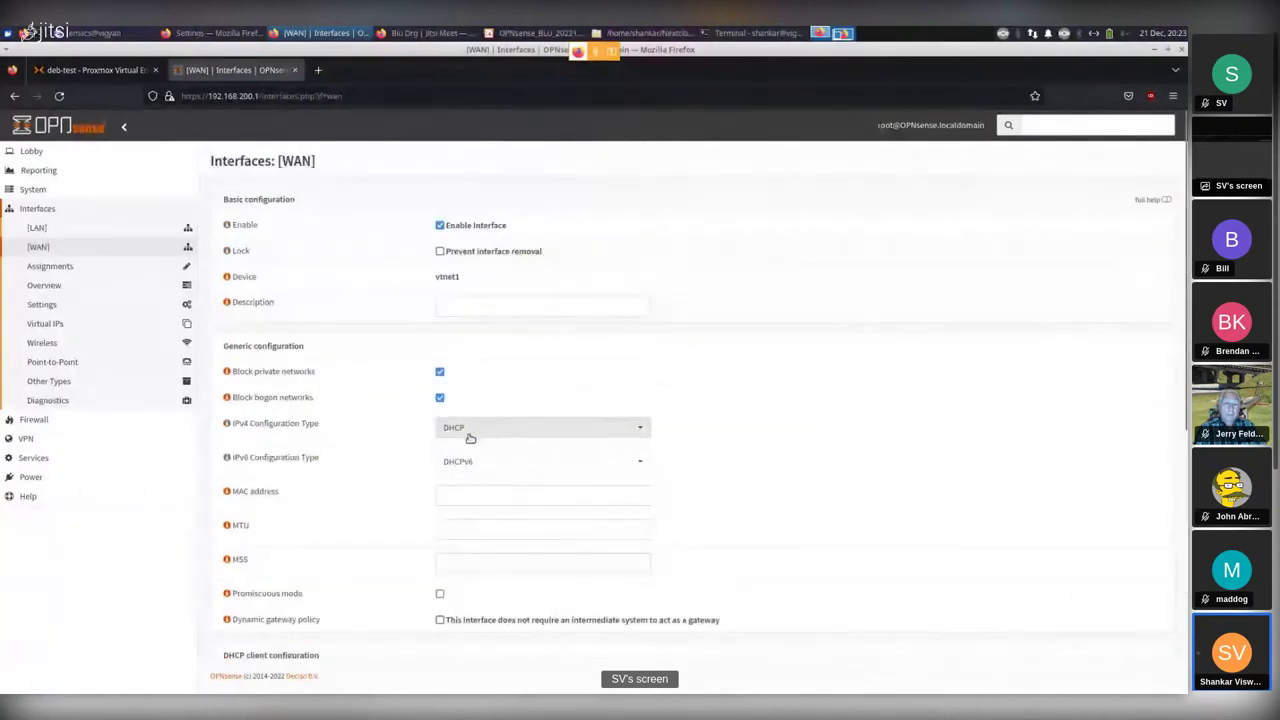
{"action": "left_click", "coordinate": [521, 435]}
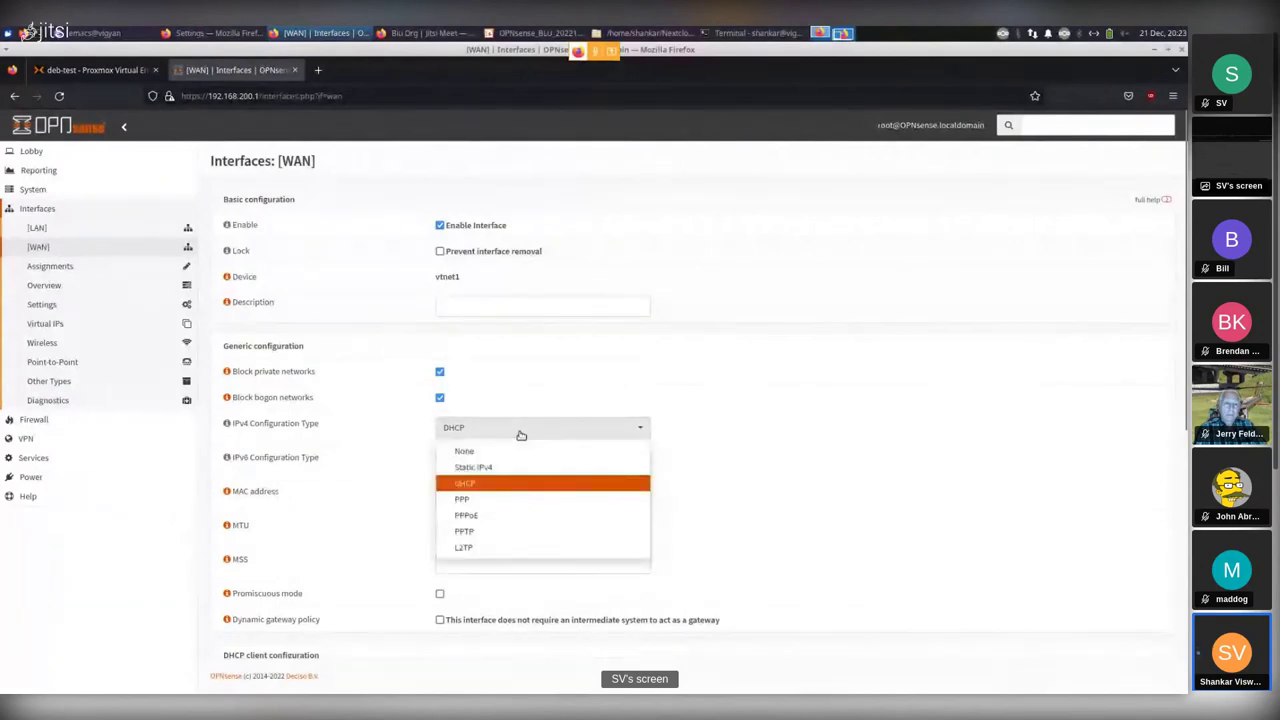
{"action": "left_click", "coordinate": [497, 432]}
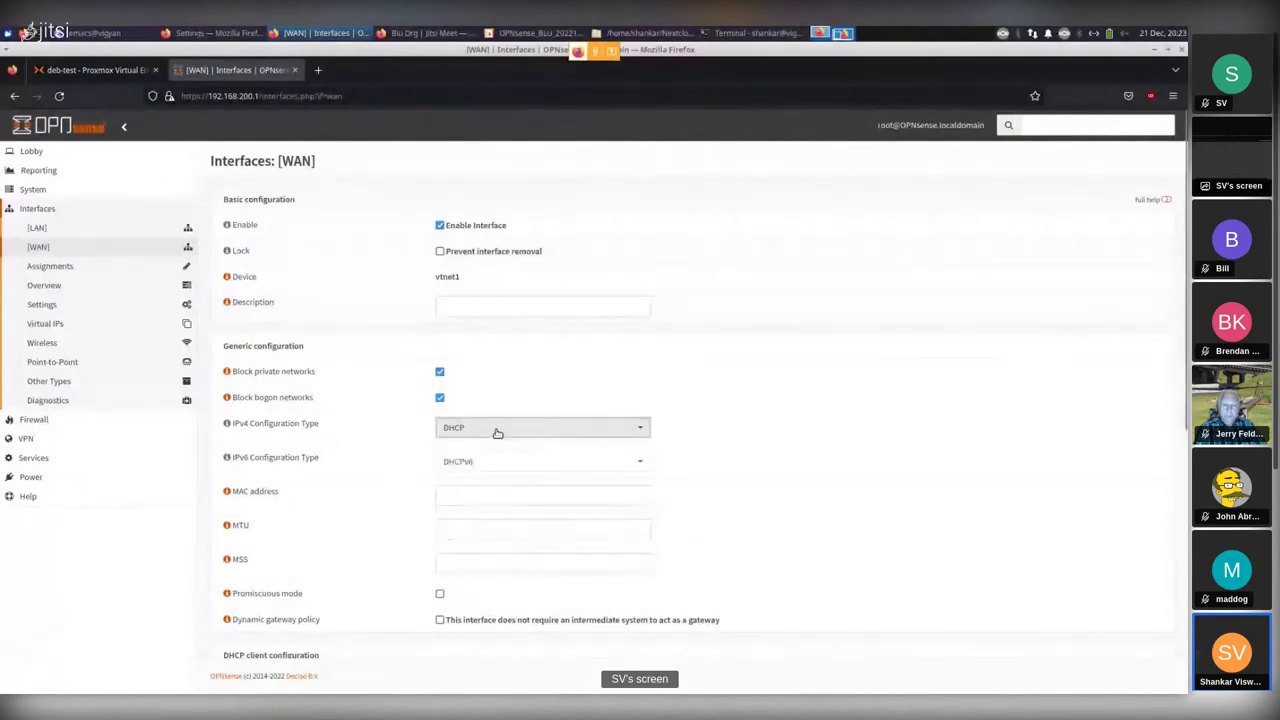
{"action": "left_click", "coordinate": [36, 229]}
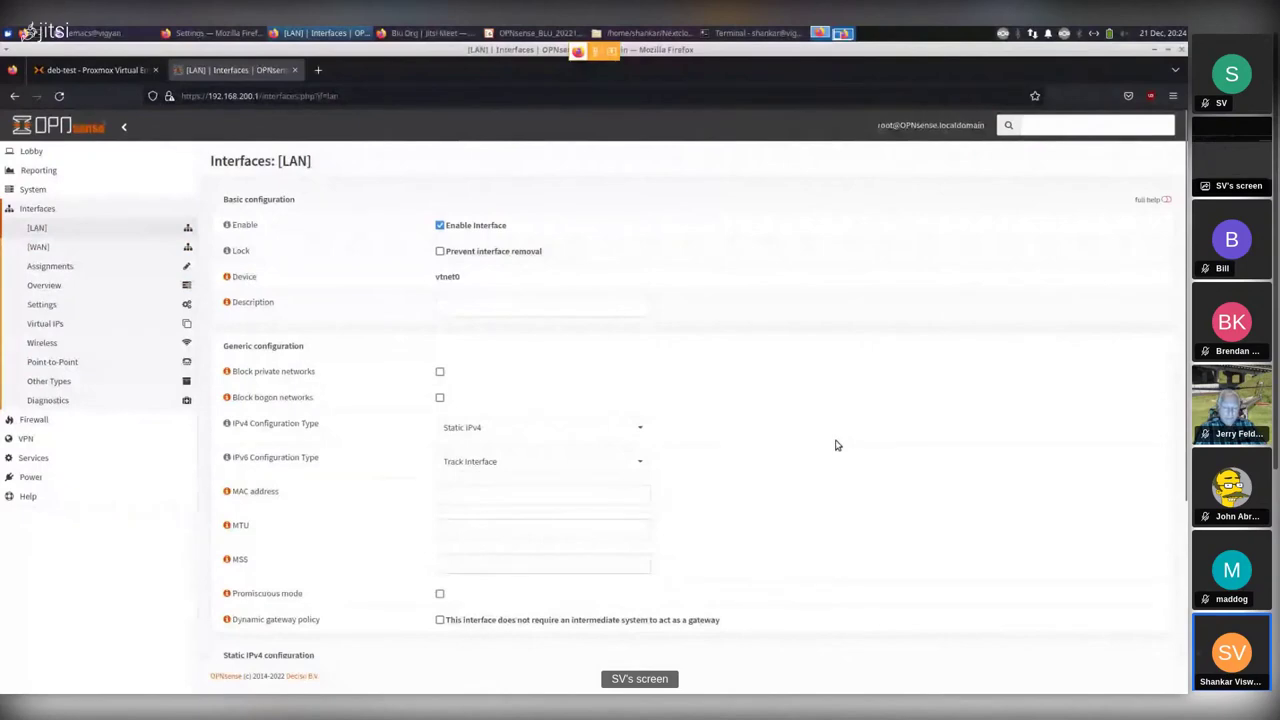
Open Interfaces > Assignments, showing LAN on vtnet0 and WAN on vtnet1.
{"action": "scroll", "coordinate": [837, 445], "scroll_direction": "down", "scroll_amount": 5}
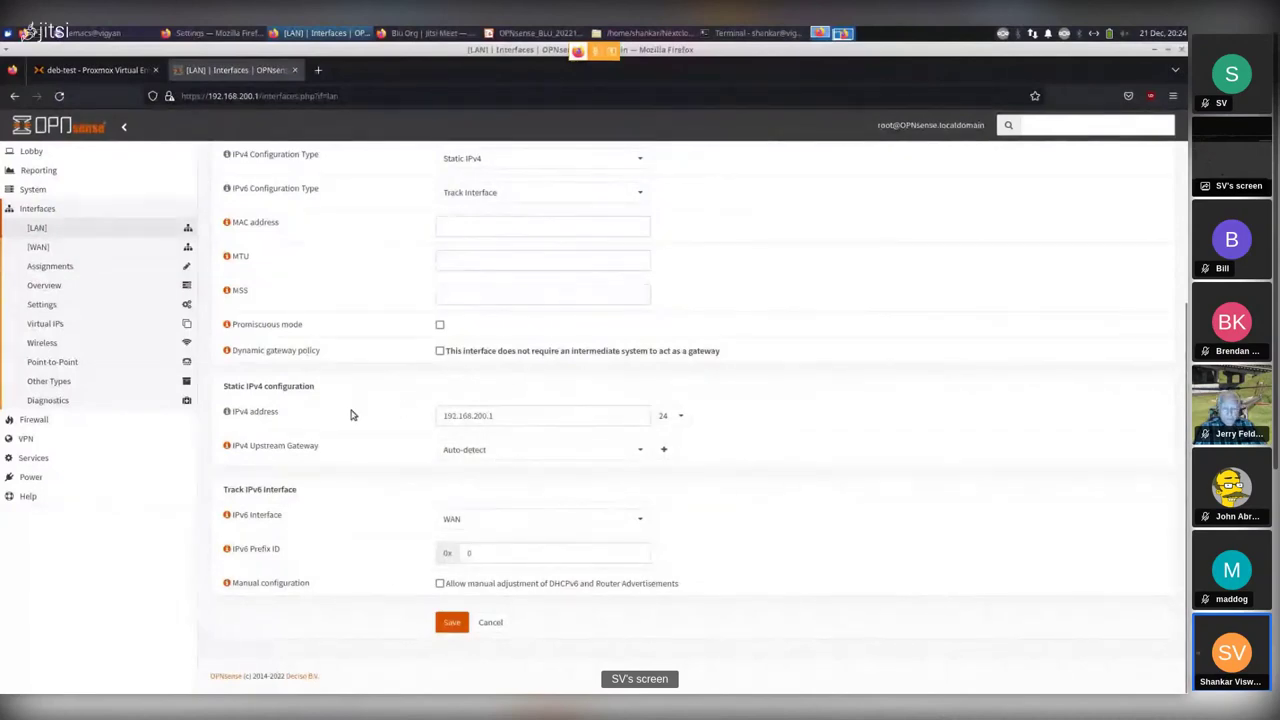
{"action": "left_click", "coordinate": [51, 268]}
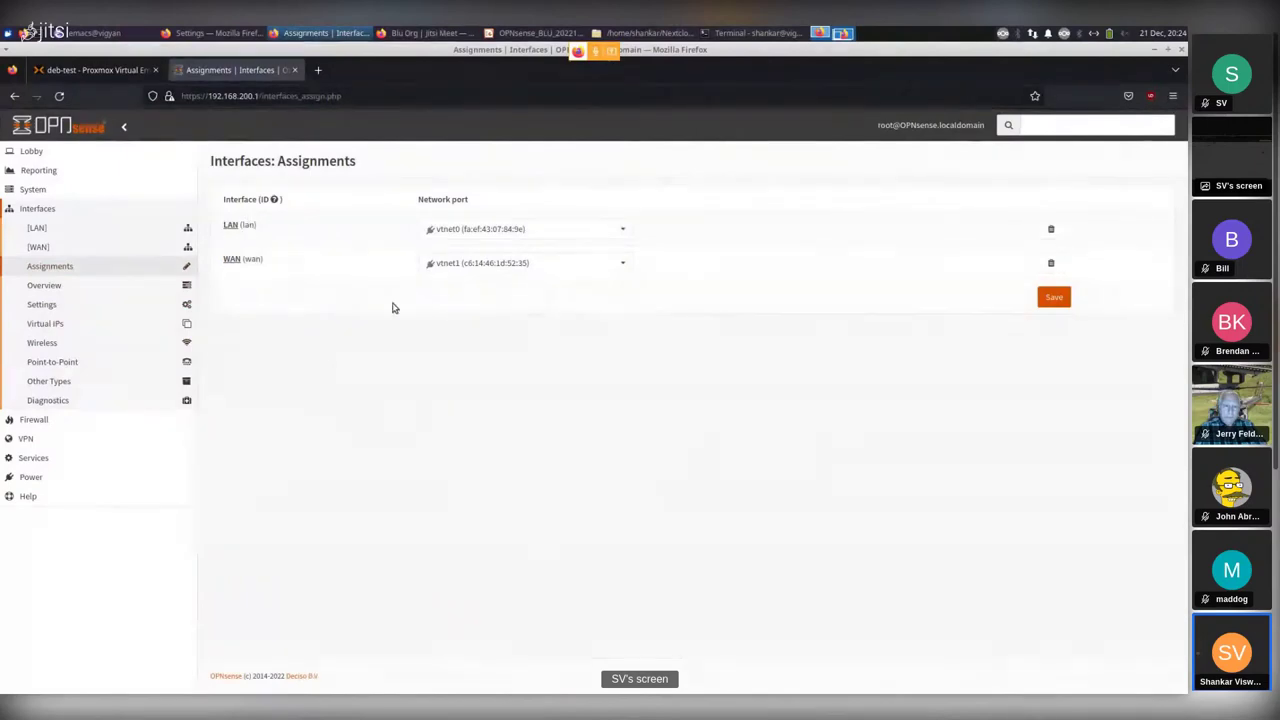
Leave LAN's network port on vtnet0 and open the empty Other Types > LAGG list.
{"action": "left_click", "coordinate": [620, 231]}
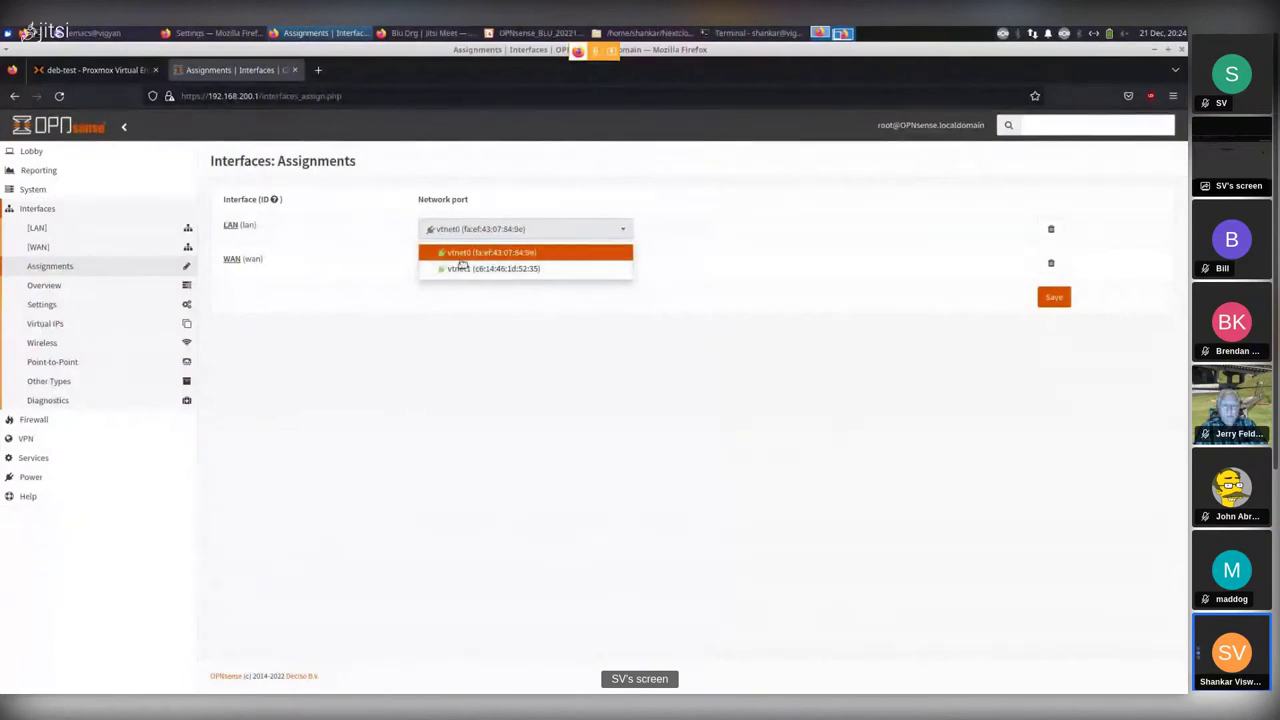
{"action": "left_click", "coordinate": [319, 231]}
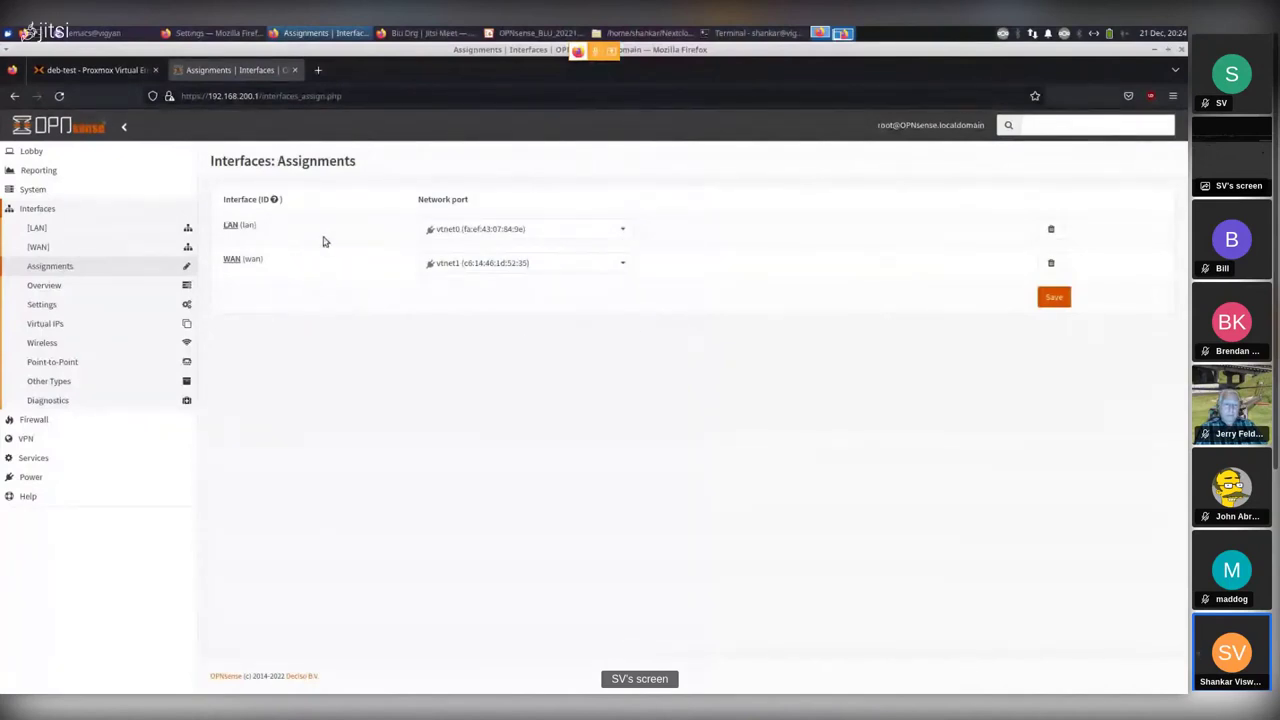
{"action": "left_click", "coordinate": [45, 385]}
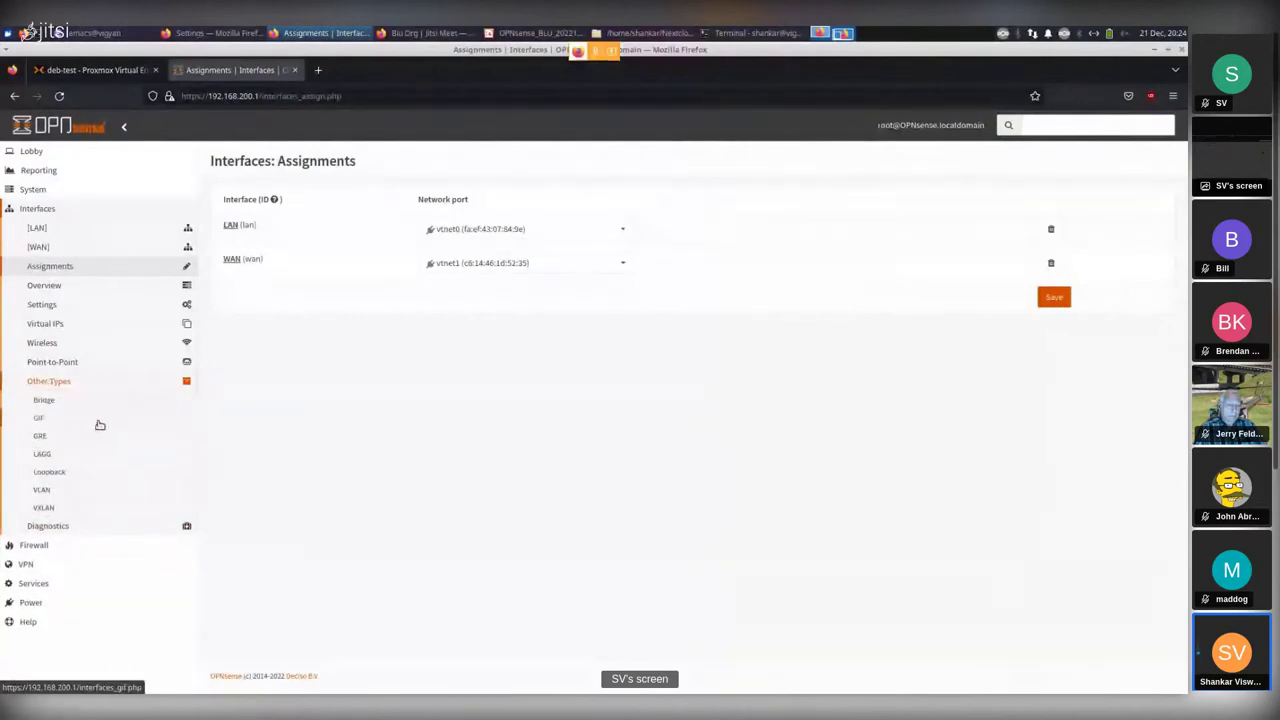
{"action": "left_click", "coordinate": [43, 455]}
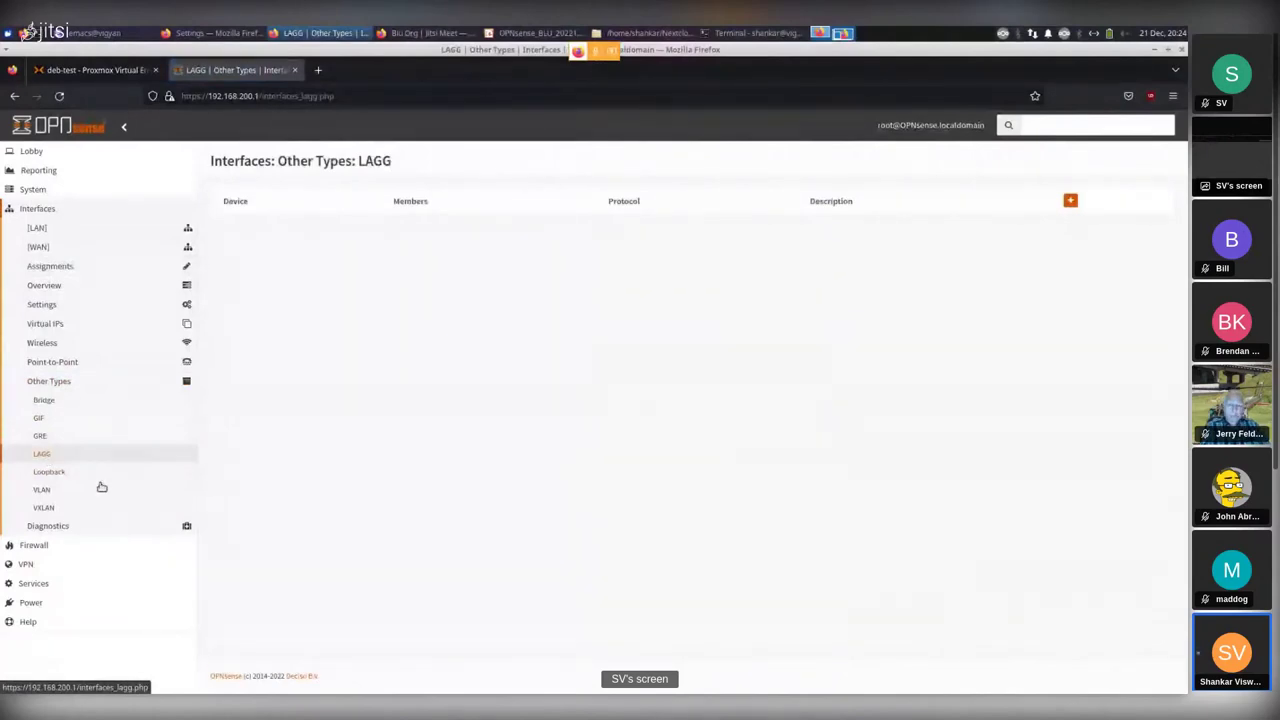
Open Other Types > VLAN and cancel the Edit Vlan form, leaving no VLANs.
{"action": "left_click", "coordinate": [40, 490]}
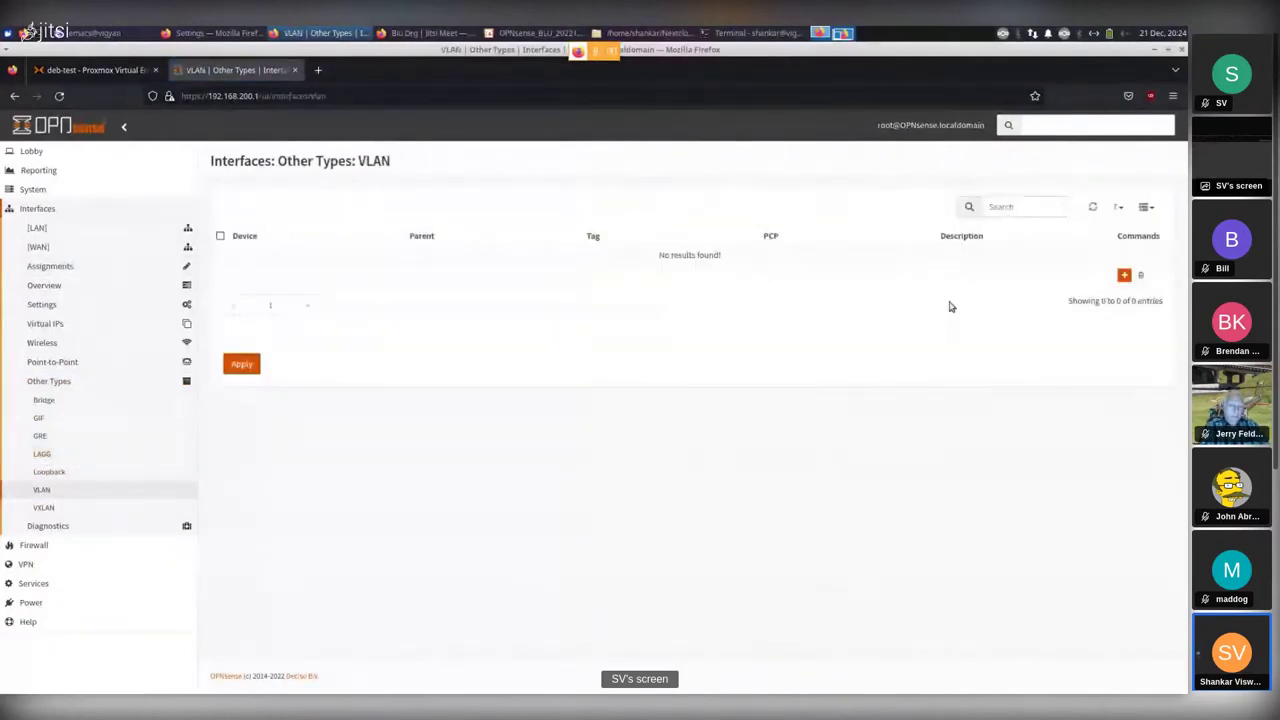
{"action": "left_click", "coordinate": [1123, 275]}
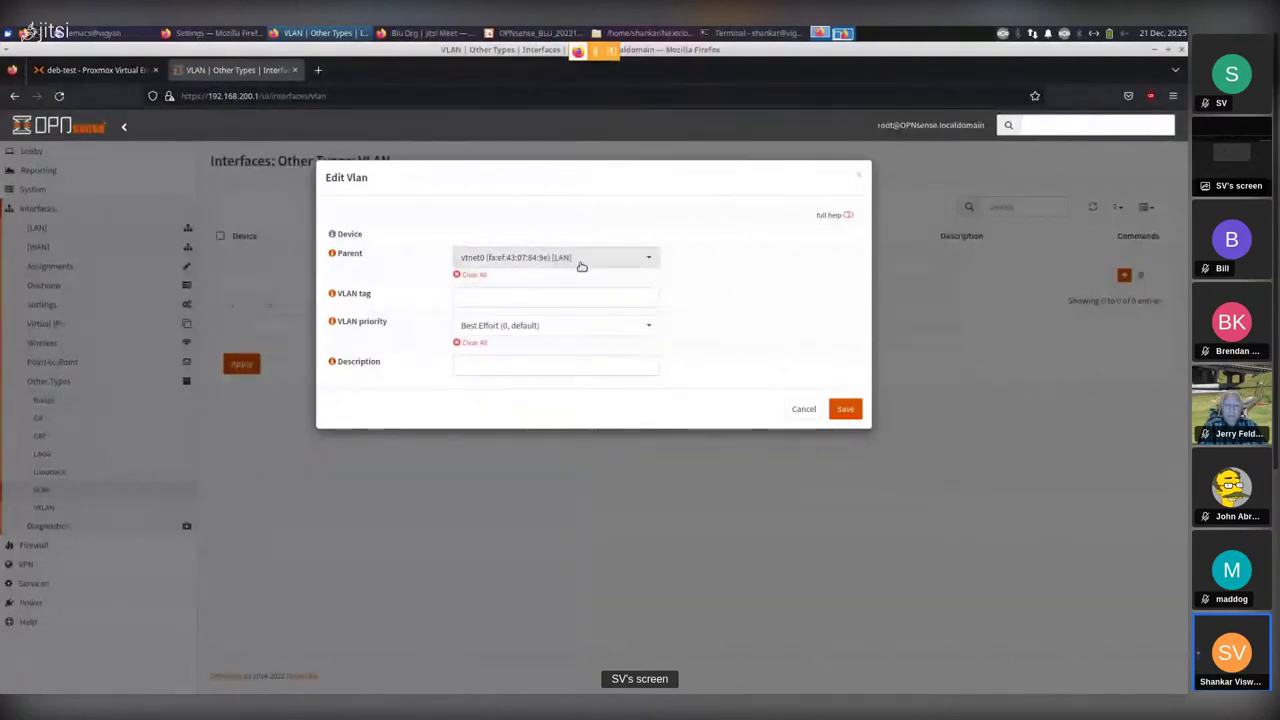
{"action": "left_click", "coordinate": [801, 411]}
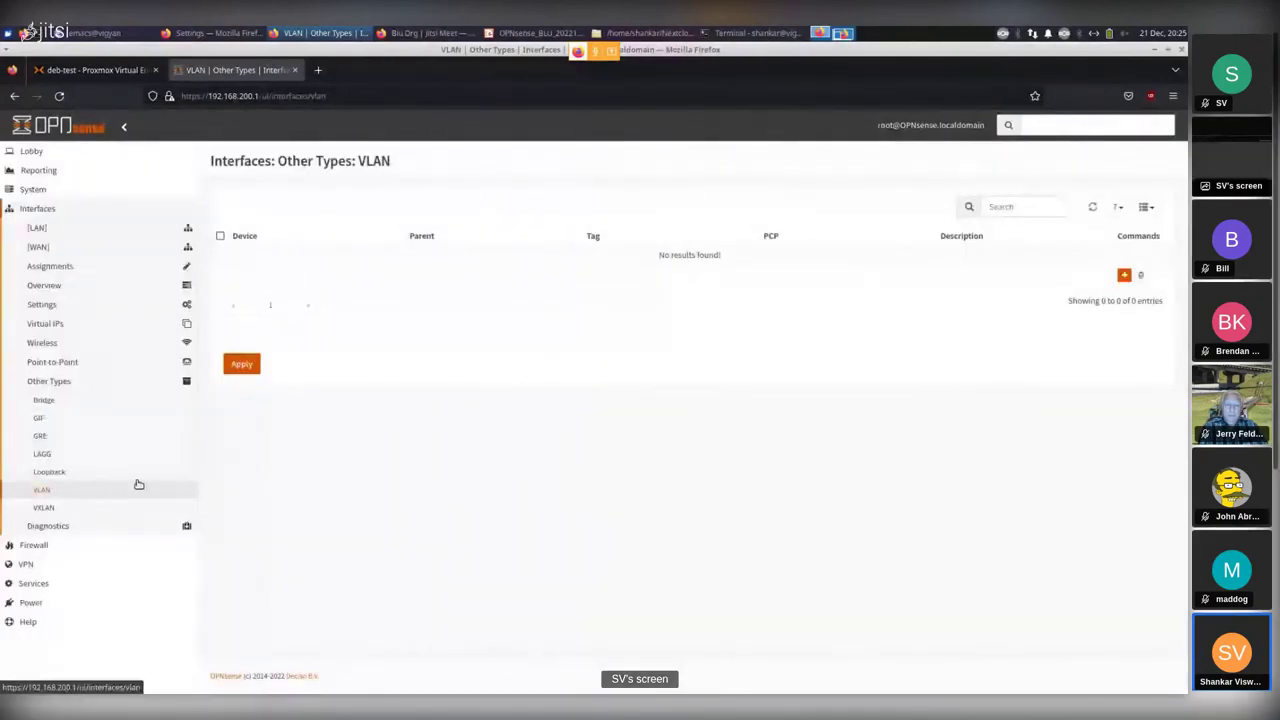
{"action": "left_click", "coordinate": [34, 546]}
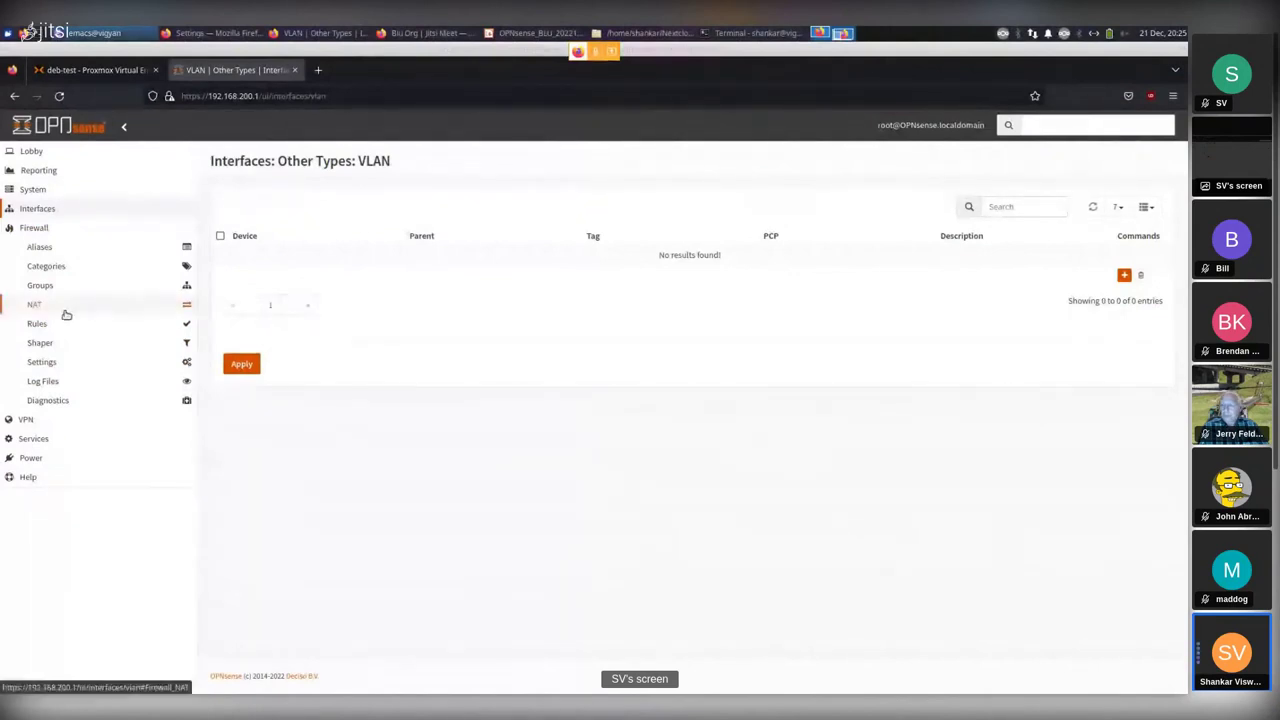
Review NAT Port Forward with its Anti-Lockout Rule, then open the LAN firewall rules.
{"action": "left_click", "coordinate": [35, 305]}
{"action": "left_click", "coordinate": [60, 325]}
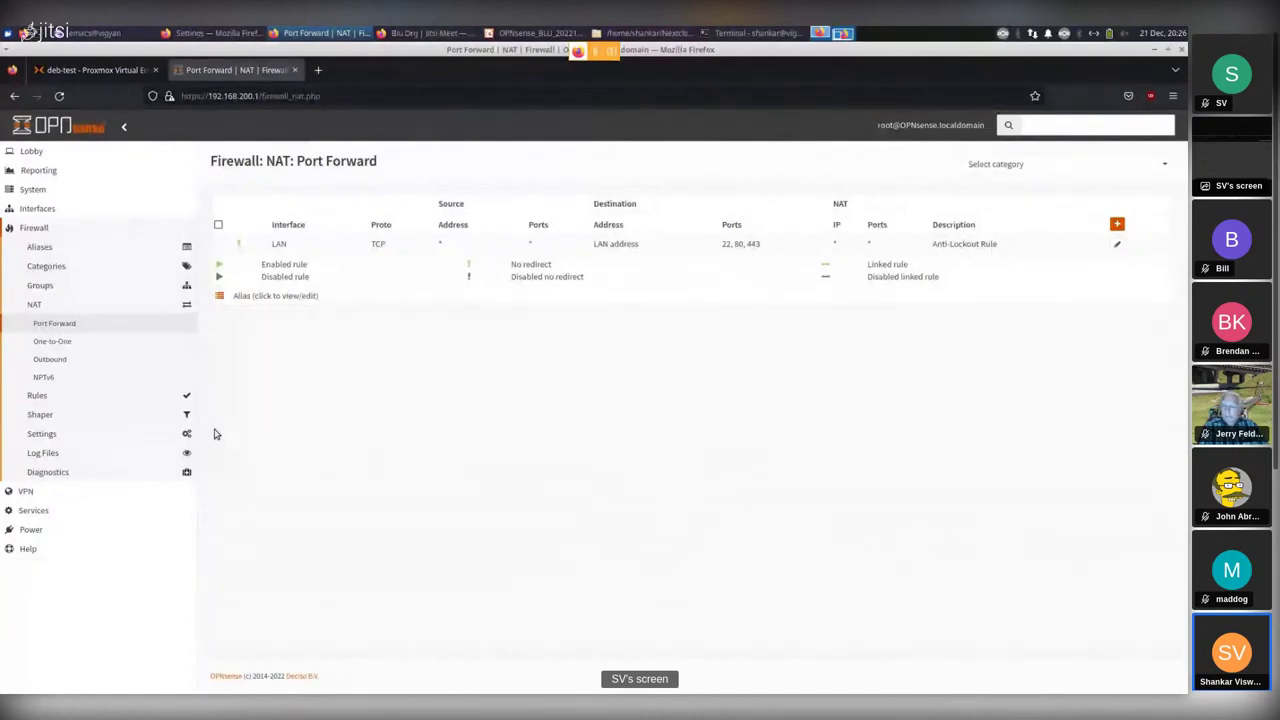
{"action": "left_click", "coordinate": [46, 398]}
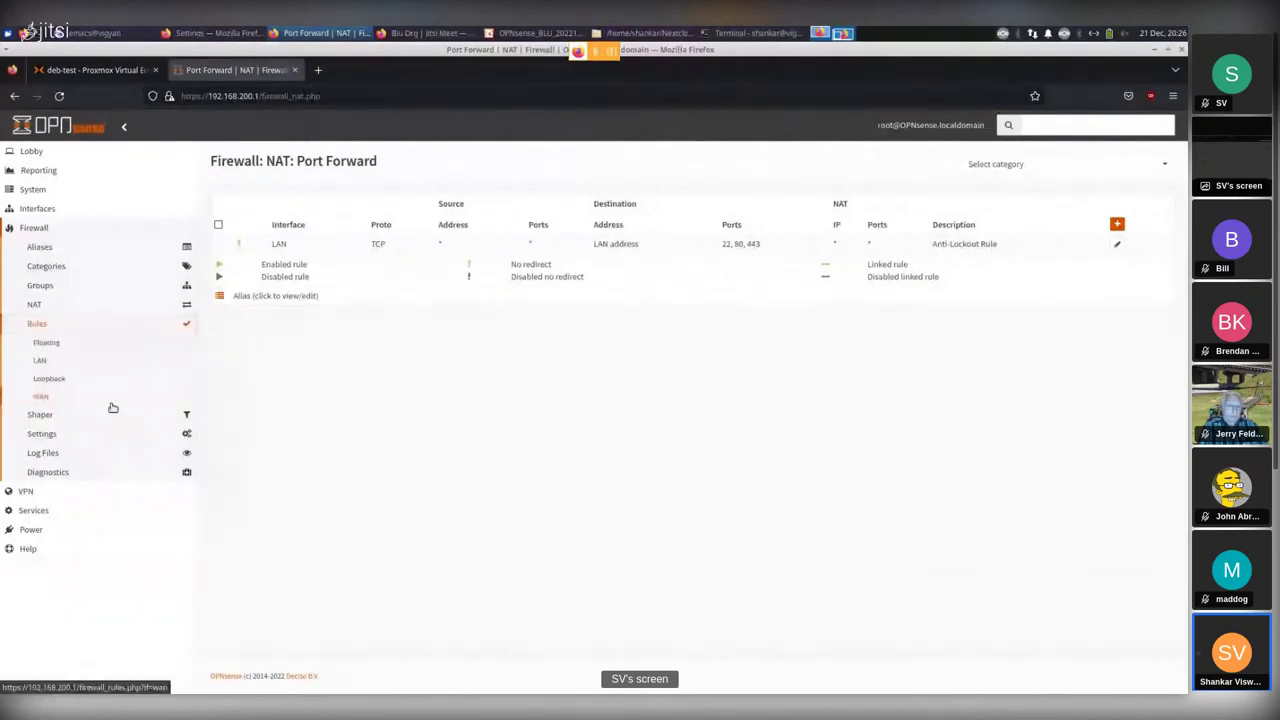
{"action": "left_click", "coordinate": [40, 364]}
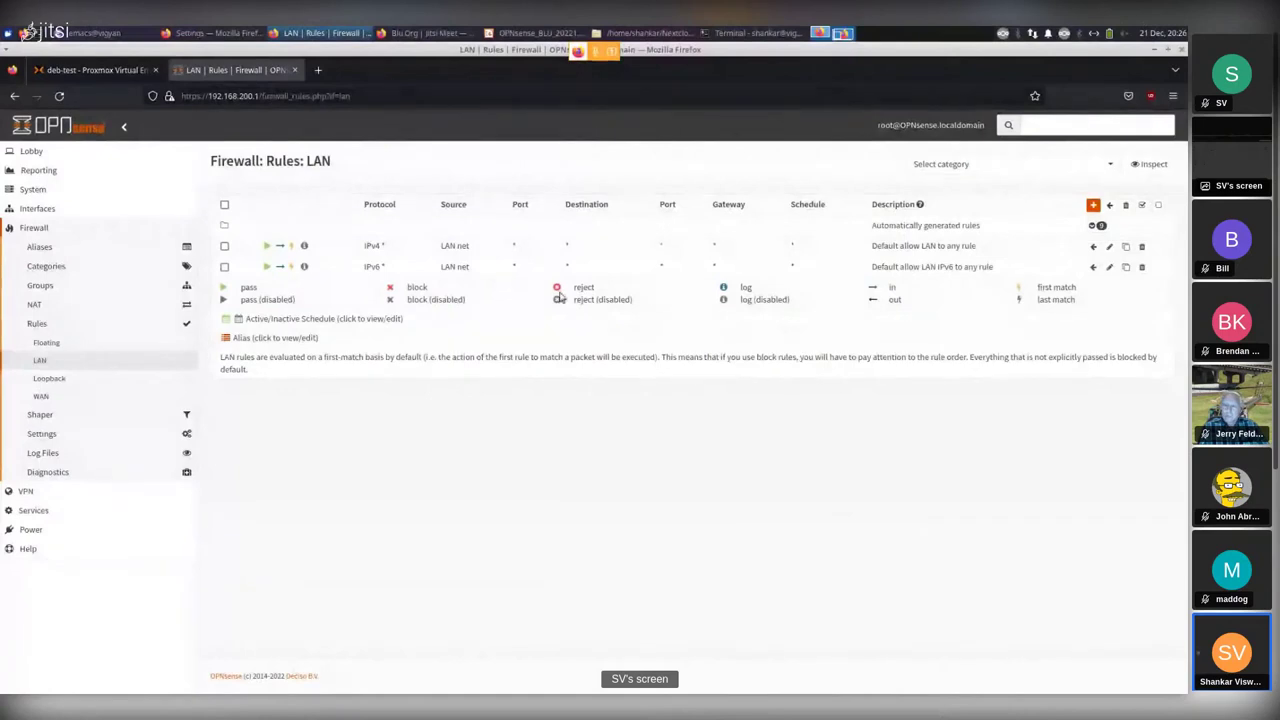
Expand WAN's automatically generated rules and highlight the <bogons> and private-network source addresses.
{"action": "left_click", "coordinate": [41, 397]}
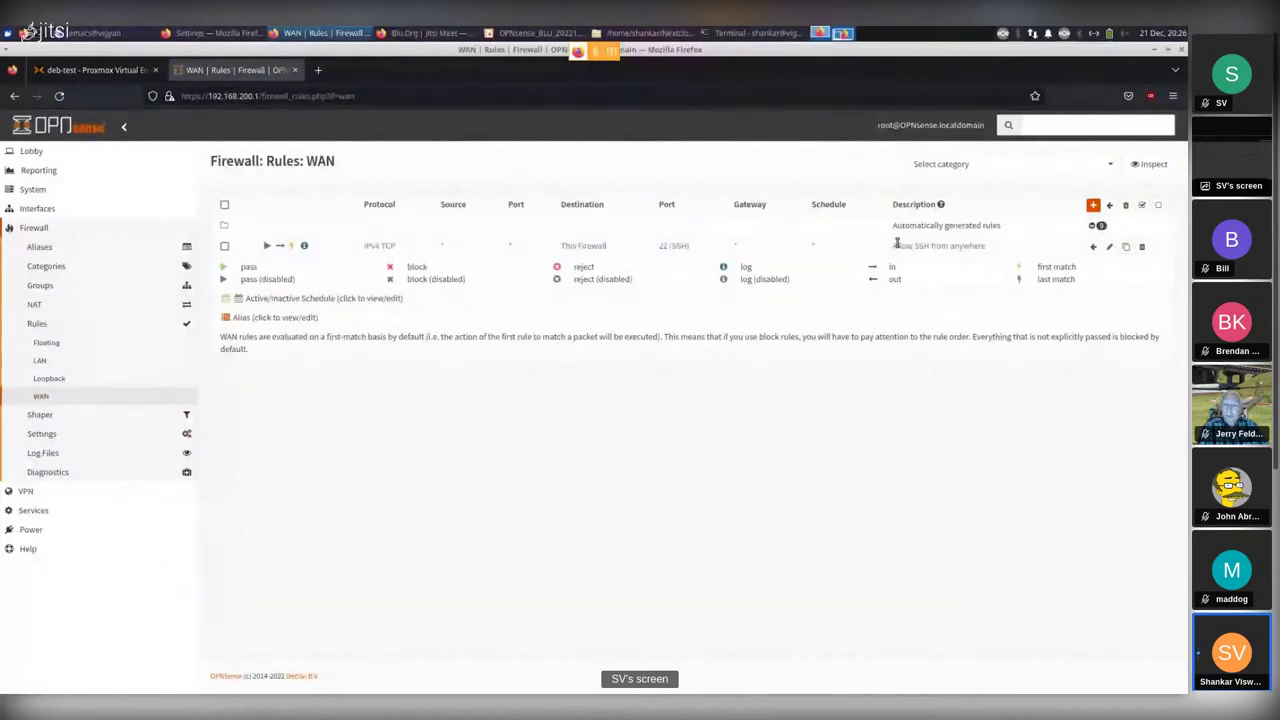
{"action": "left_click", "coordinate": [1097, 226]}
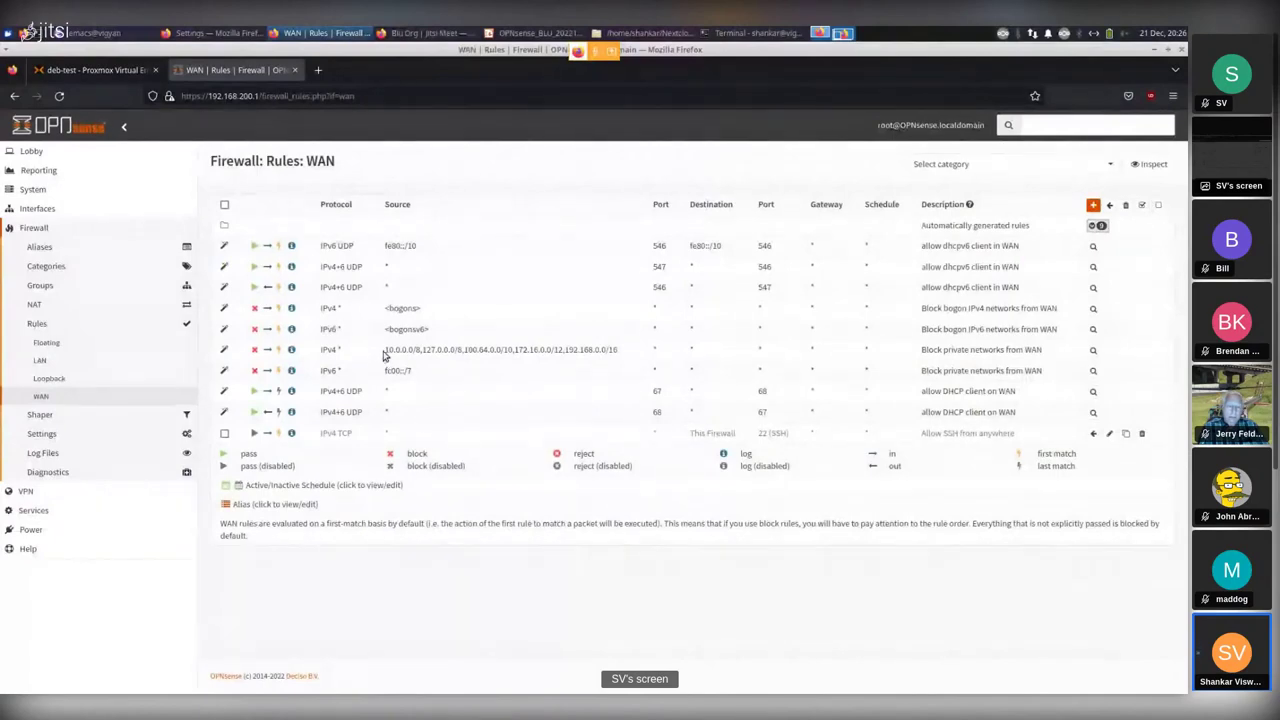
{"action": "left_click_drag", "start_coordinate": [386, 350], "coordinate": [633, 352]}
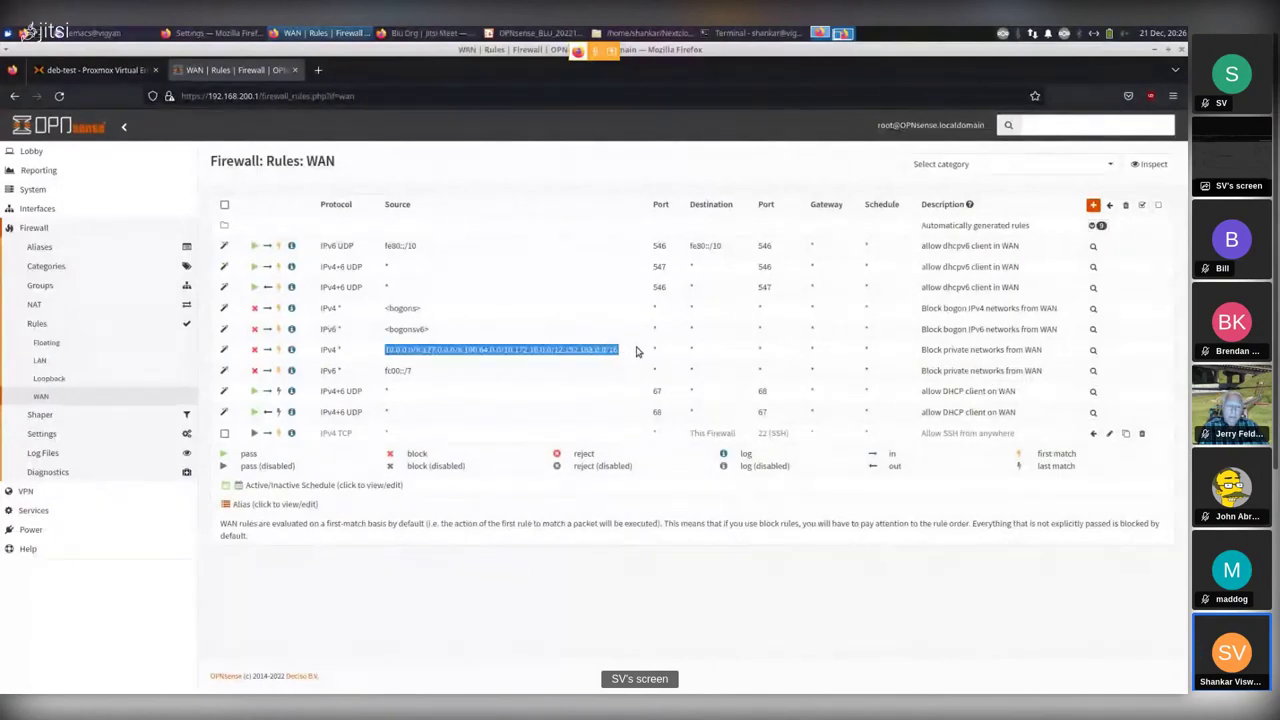
{"action": "left_click", "coordinate": [447, 341]}
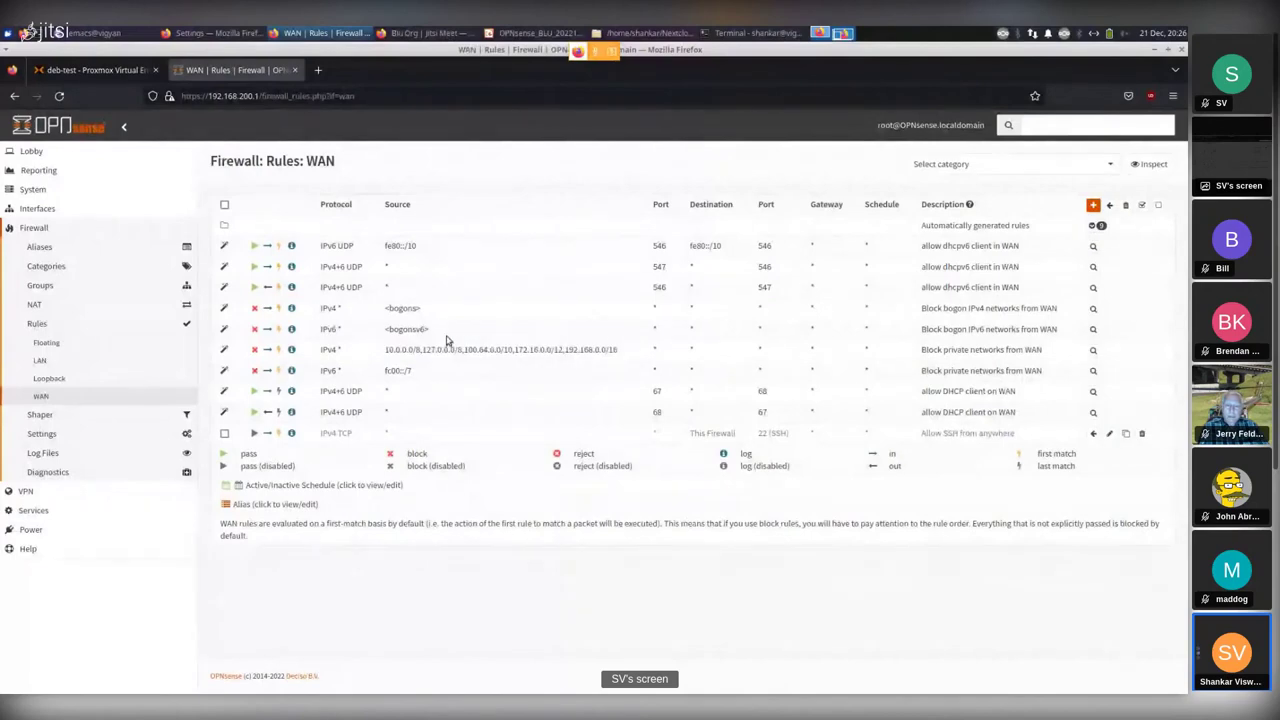
{"action": "left_click_drag", "start_coordinate": [384, 309], "coordinate": [435, 316]}
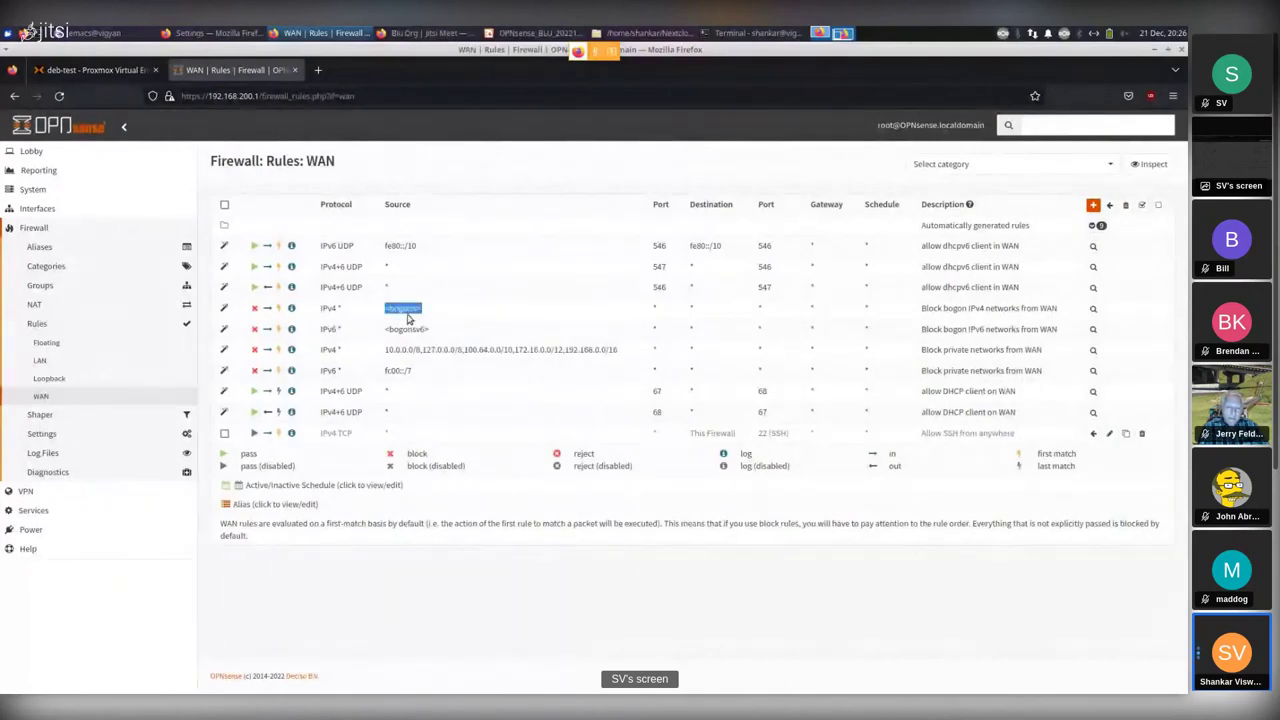
{"action": "left_click", "coordinate": [407, 318]}
{"action": "triple_click", "coordinate": [480, 349]}
{"action": "left_click", "coordinate": [487, 387]}
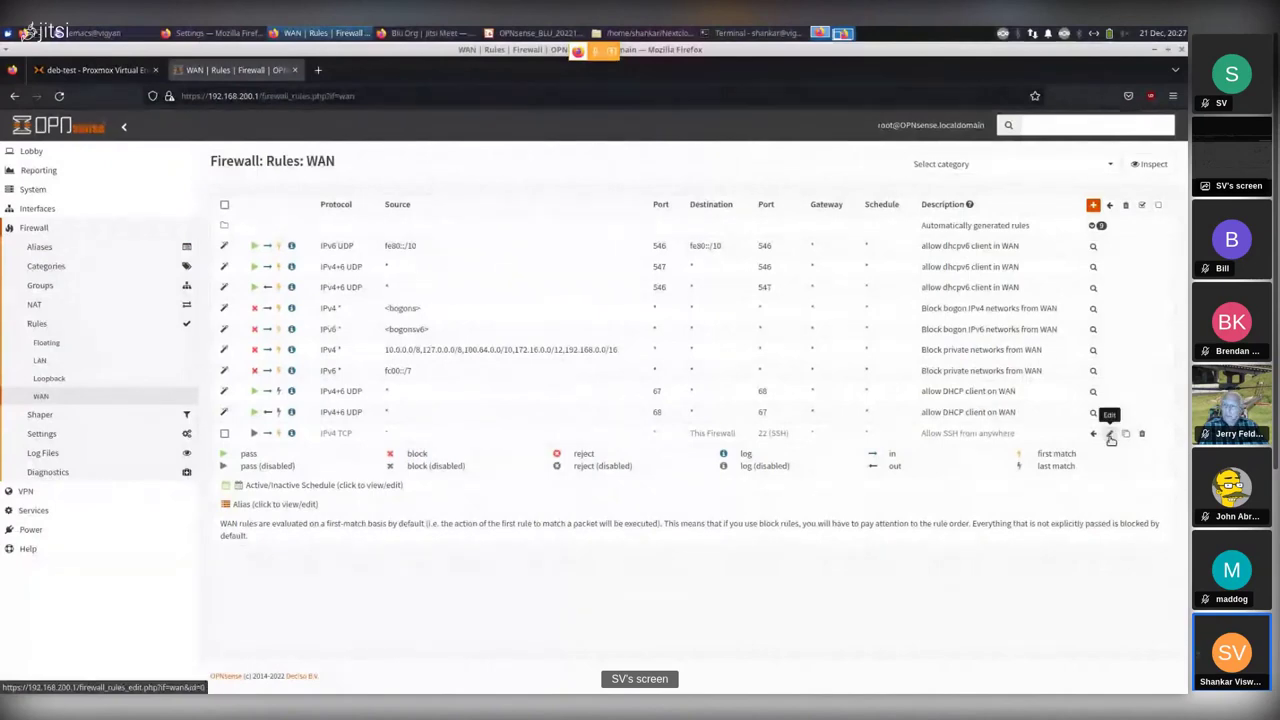
Edit the disabled WAN rule 'Allow SSH from anywhere'.
{"action": "left_click", "coordinate": [1110, 436]}
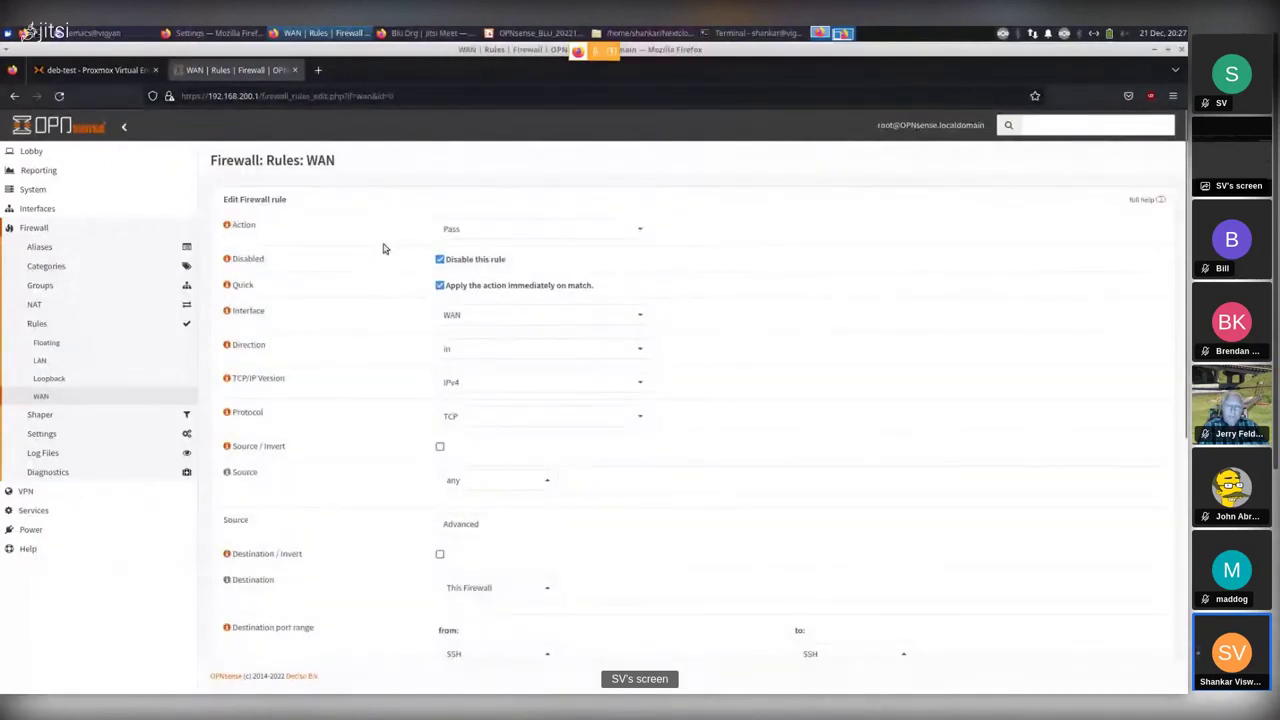
Keep the action as Pass and uncheck 'Disable this rule' to re-enable SSH.
{"action": "left_click", "coordinate": [545, 229]}
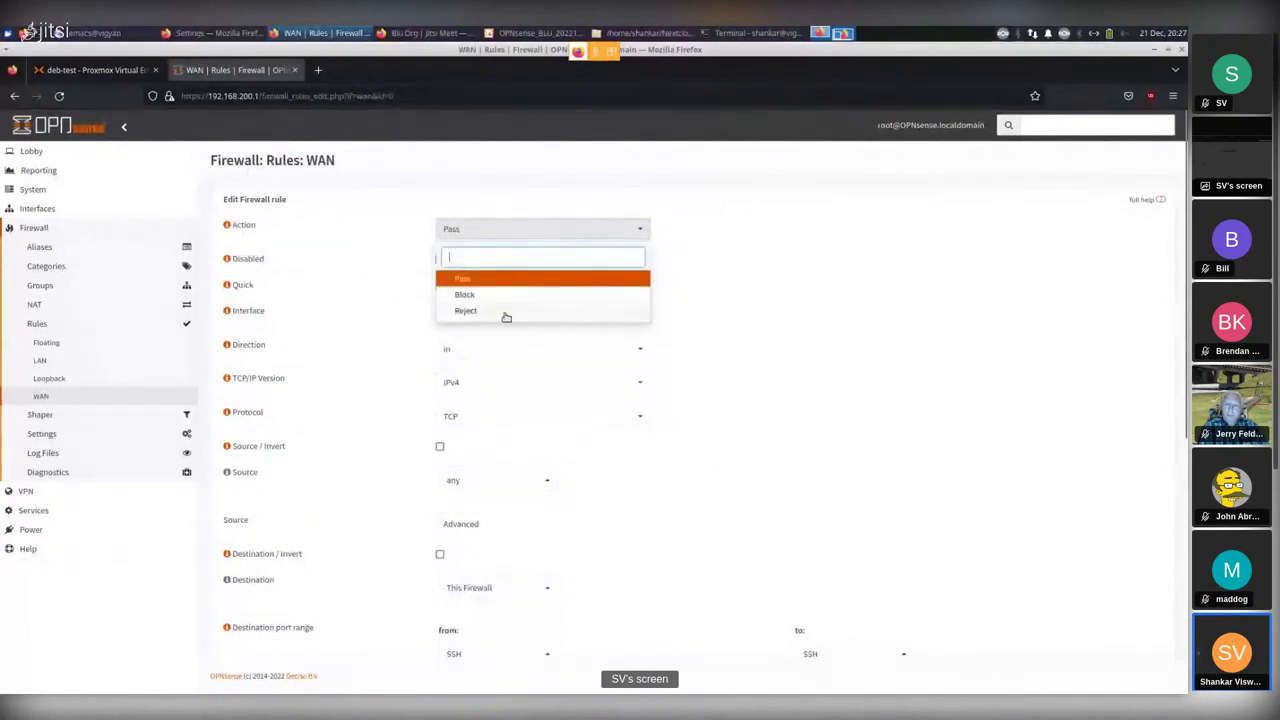
{"action": "left_click", "coordinate": [769, 286]}
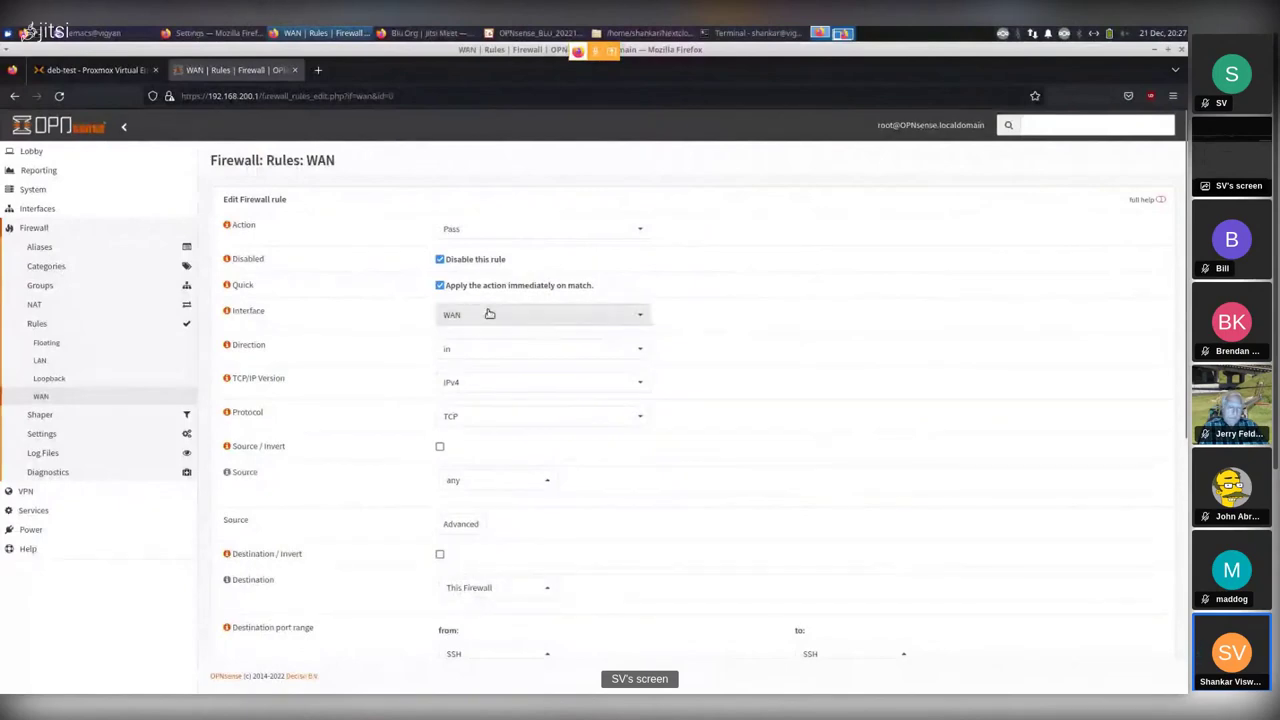
{"action": "left_click", "coordinate": [440, 259]}
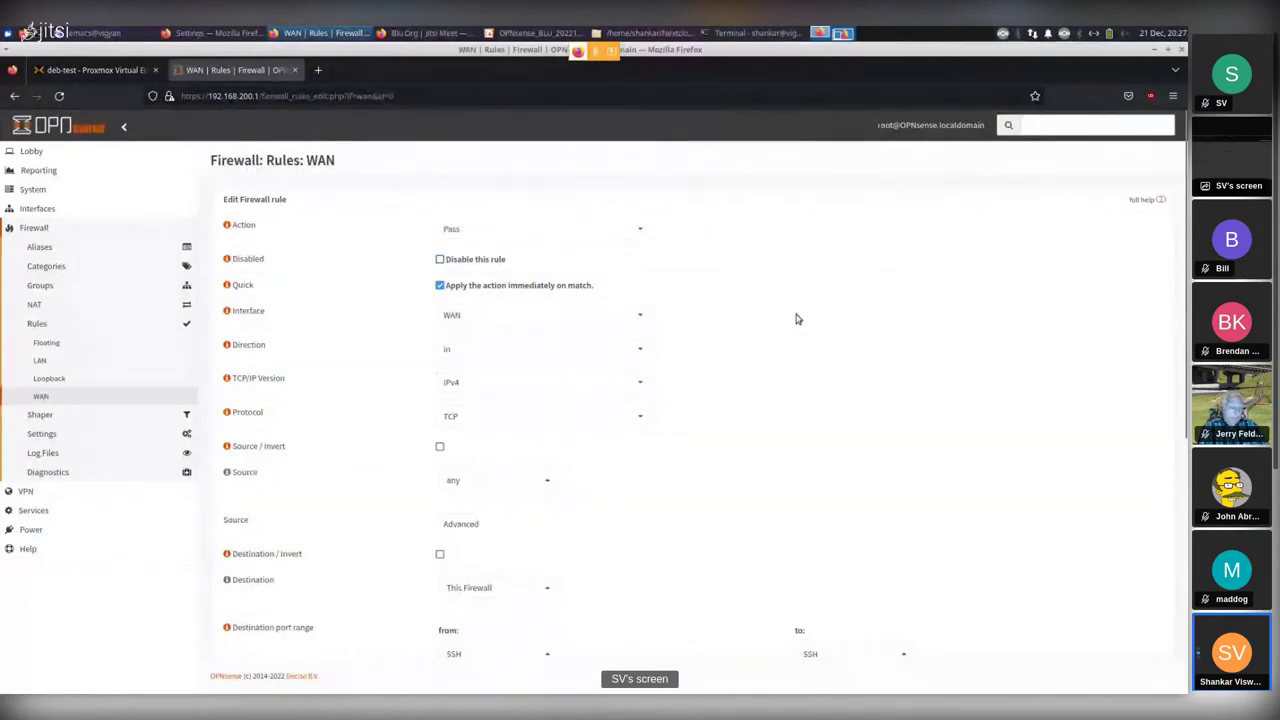
Review the rule's logging, description 'Allow SSH from anywhere', schedule and gateway fields.
{"action": "scroll", "coordinate": [700, 280], "scroll_direction": "down", "scroll_amount": 3}
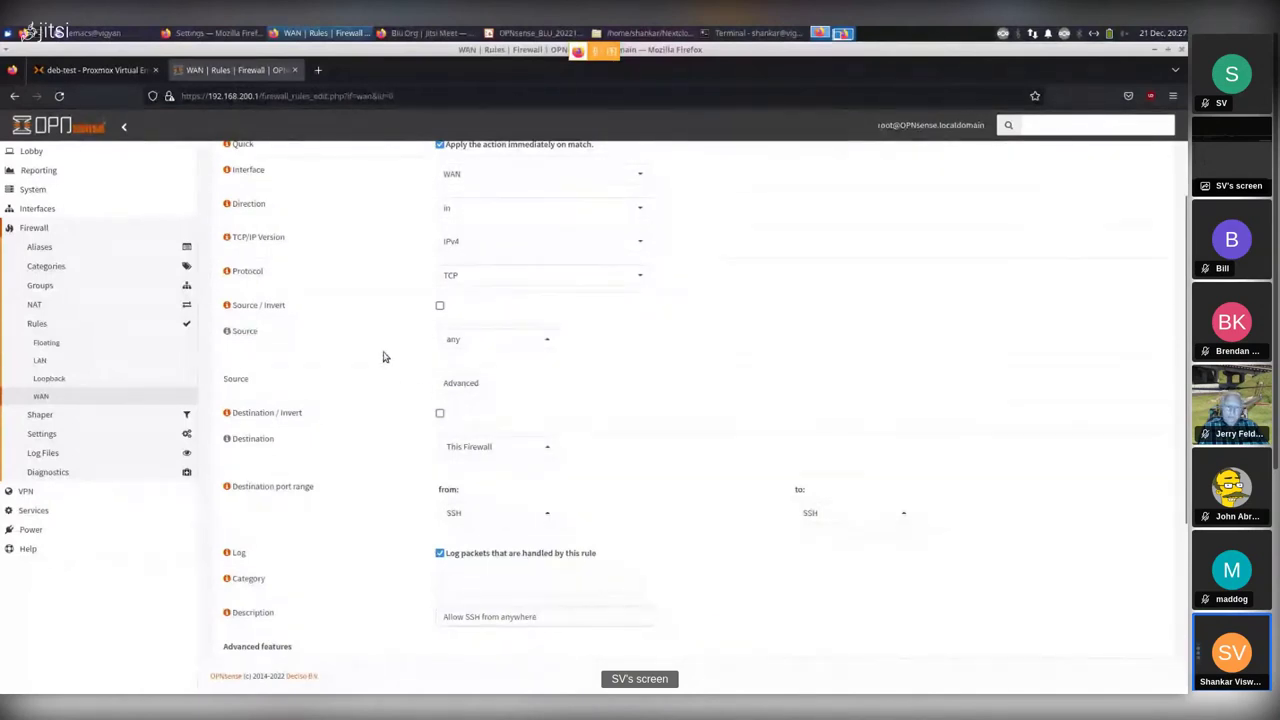
{"action": "scroll", "coordinate": [490, 425], "scroll_direction": "down", "scroll_amount": 1}
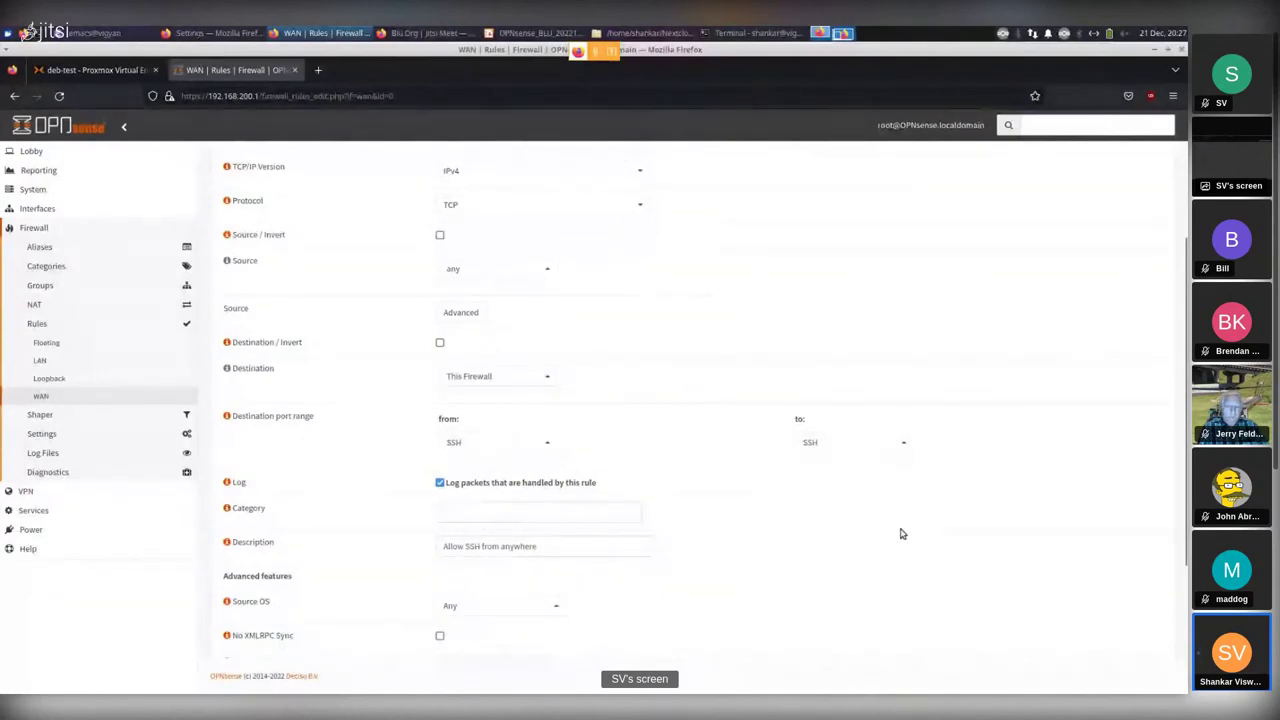
{"action": "scroll", "coordinate": [899, 536], "scroll_direction": "up", "scroll_amount": 3}
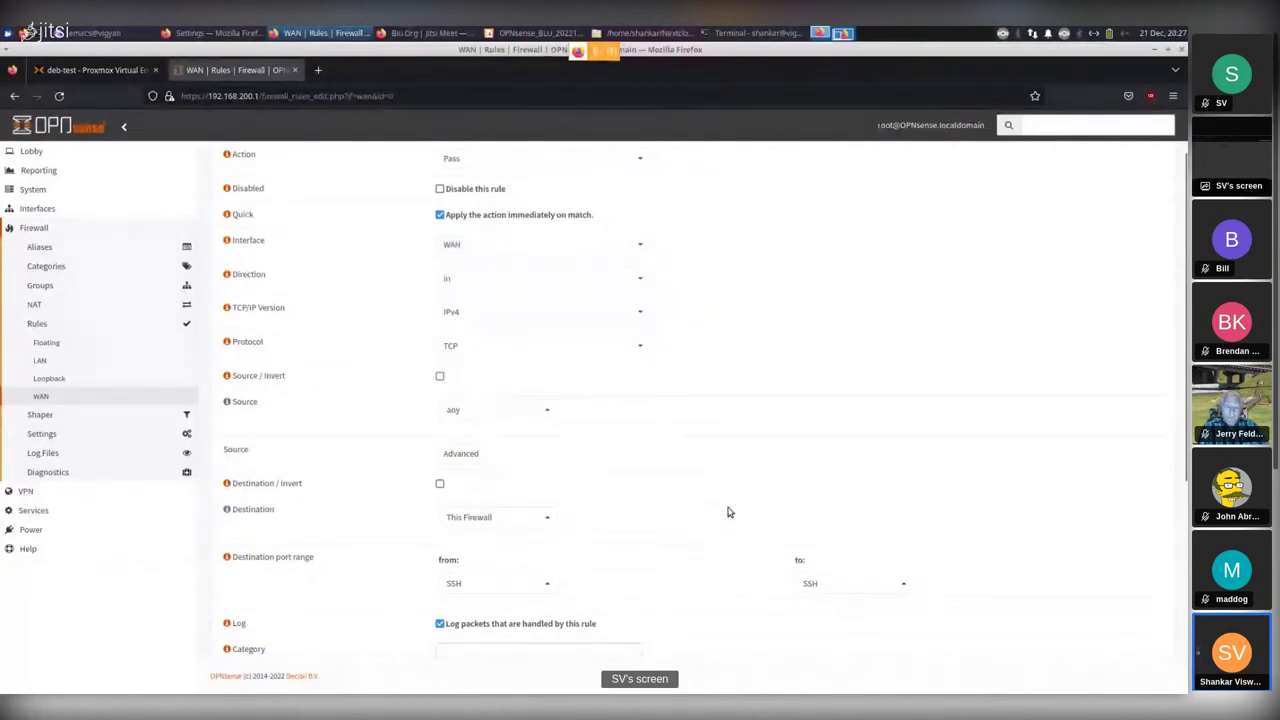
{"action": "scroll", "coordinate": [728, 512], "scroll_direction": "down", "scroll_amount": 3}
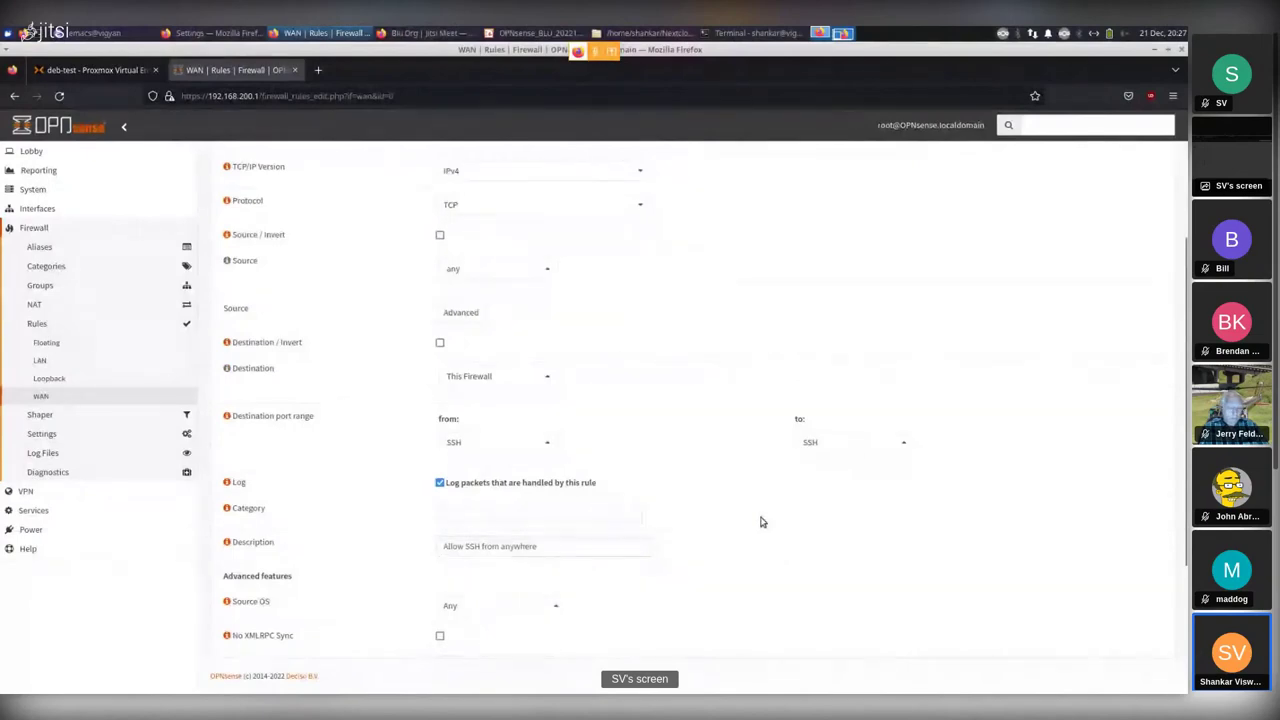
{"action": "scroll", "coordinate": [760, 522], "scroll_direction": "down", "scroll_amount": 3}
{"action": "scroll", "coordinate": [760, 522], "scroll_direction": "down", "scroll_amount": 2}
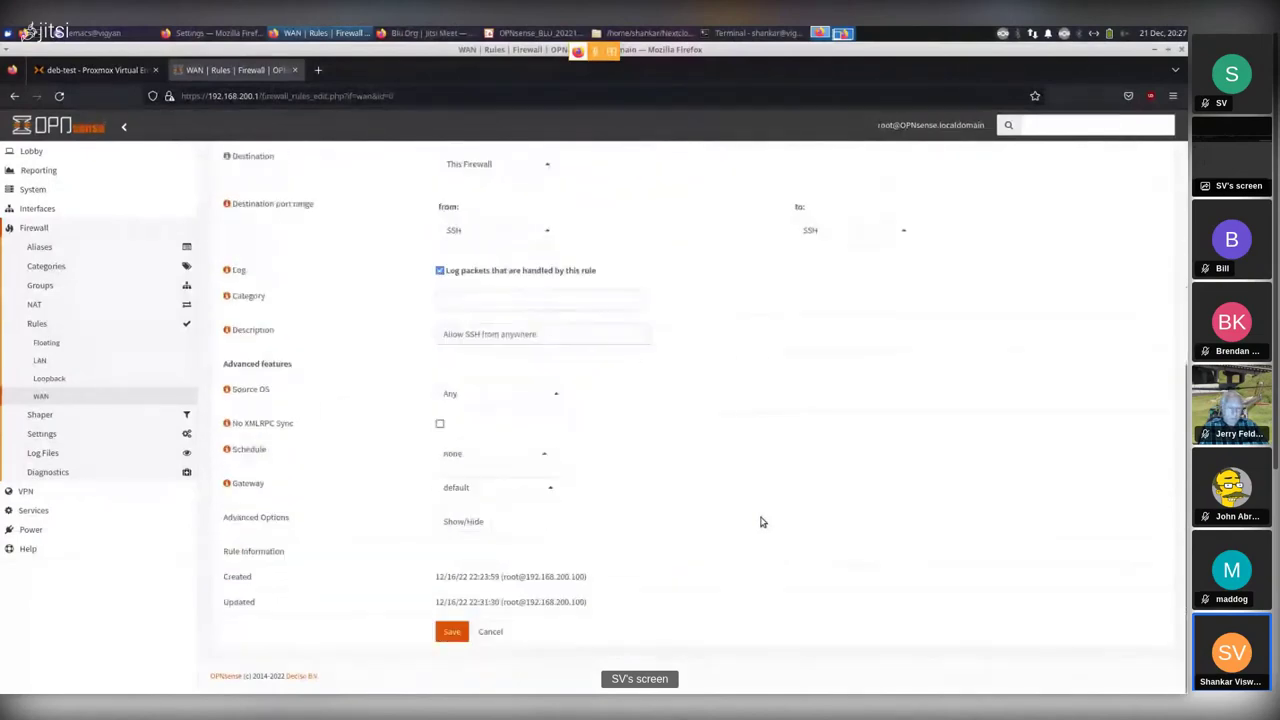
Scroll over the Allow SSH form once more, then switch to Firewall > Rules > LAN.
{"action": "scroll", "coordinate": [760, 522], "scroll_direction": "up", "scroll_amount": 9}
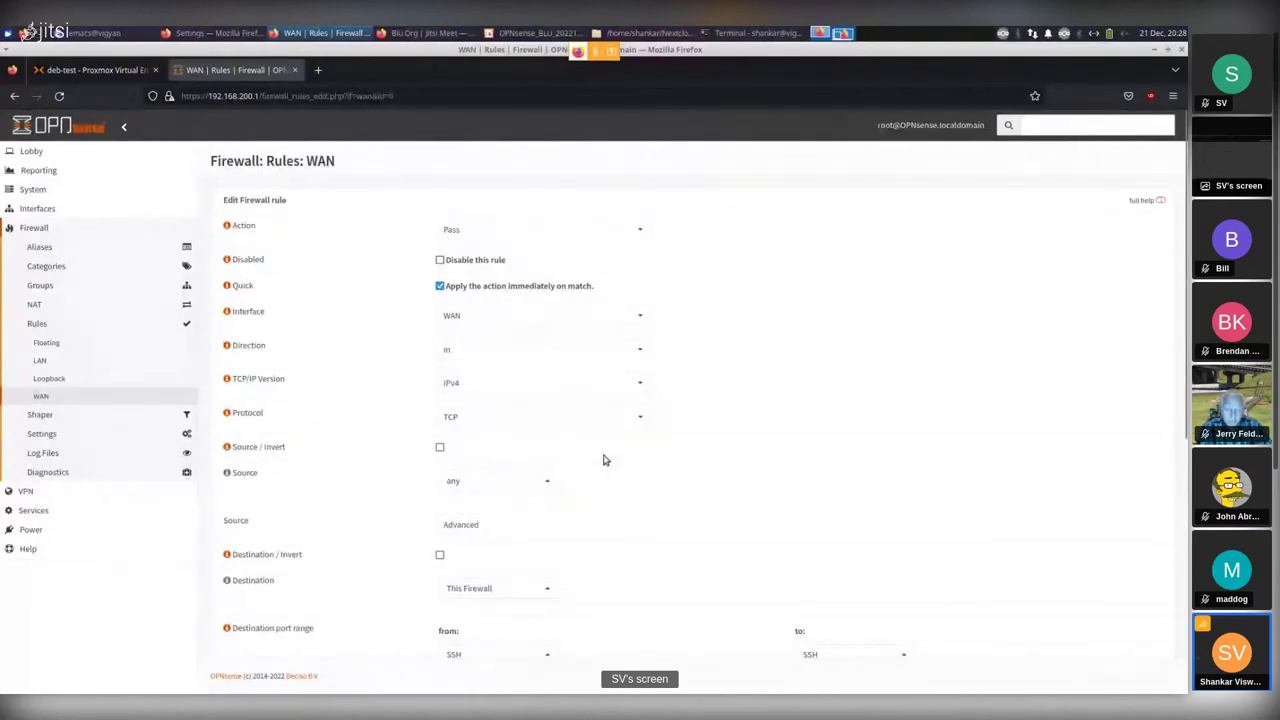
{"action": "scroll", "coordinate": [757, 420], "scroll_direction": "down", "scroll_amount": 2}
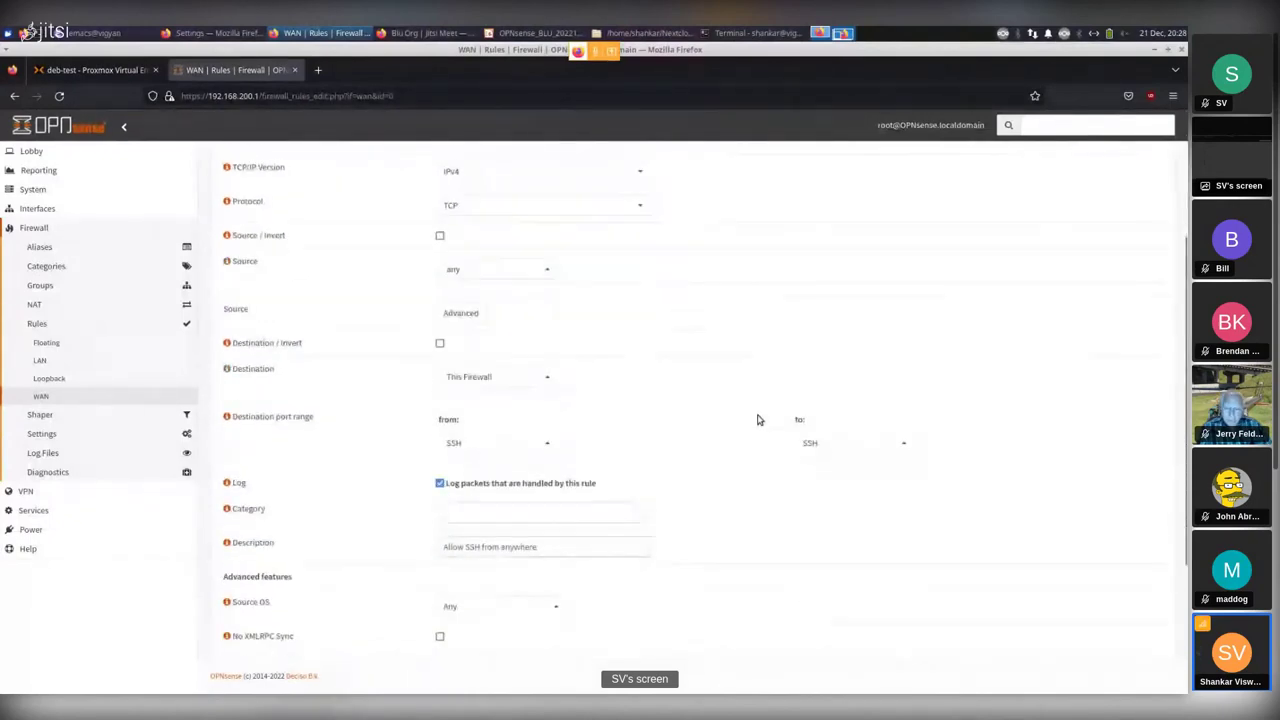
{"action": "scroll", "coordinate": [757, 420], "scroll_direction": "down", "scroll_amount": 2}
{"action": "scroll", "coordinate": [757, 420], "scroll_direction": "up", "scroll_amount": 4}
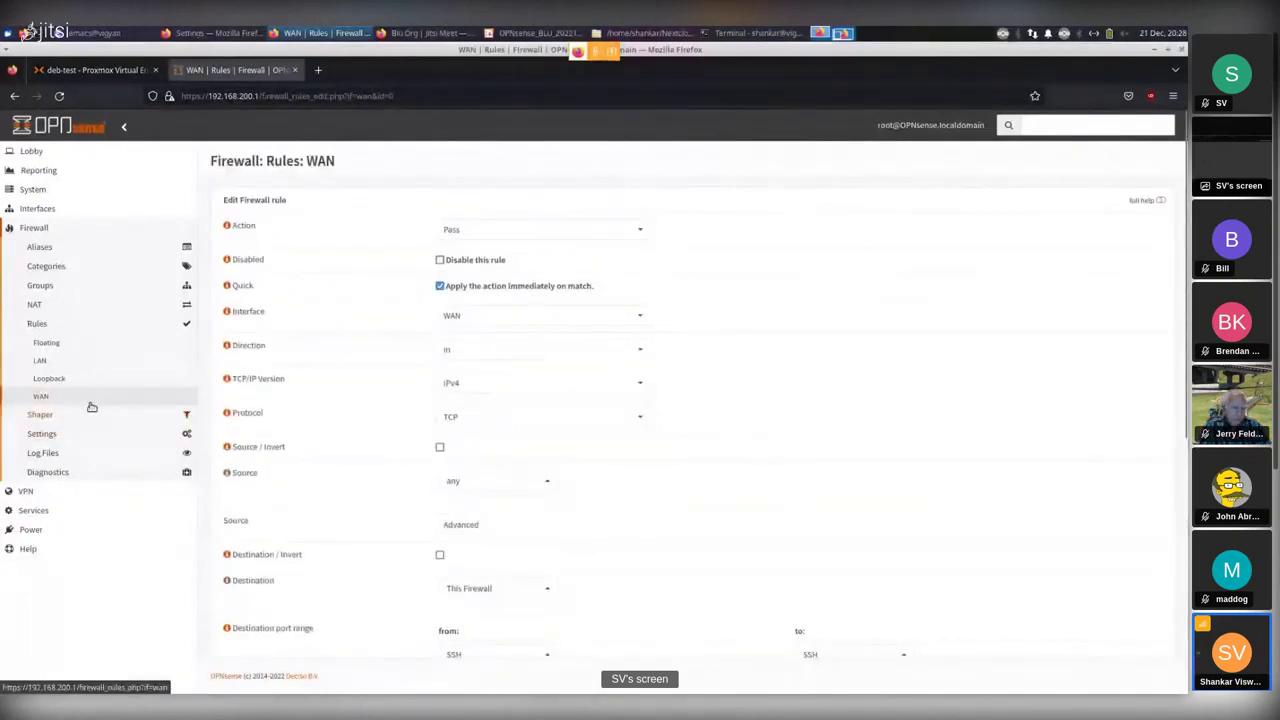
{"action": "left_click", "coordinate": [41, 363]}
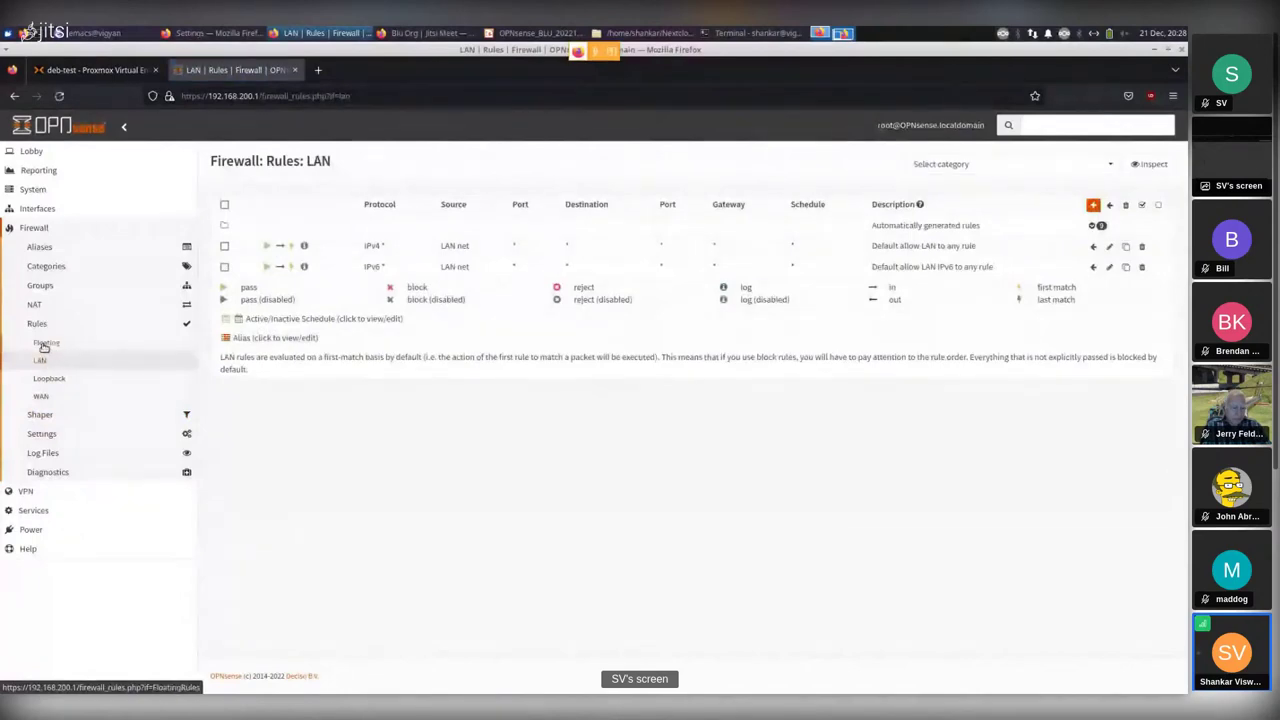
Open Floating rules, expand its 15 automatically generated rules, then collapse them.
{"action": "left_click", "coordinate": [43, 344]}
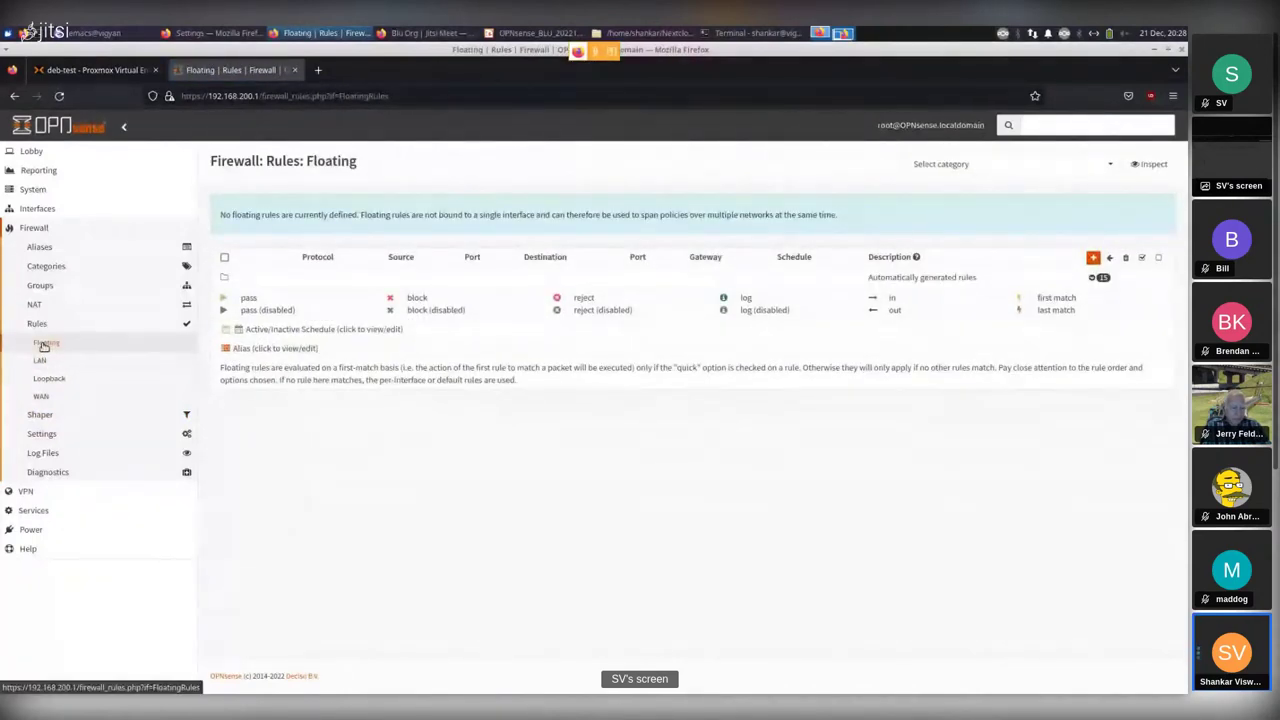
{"action": "left_click", "coordinate": [1100, 277]}
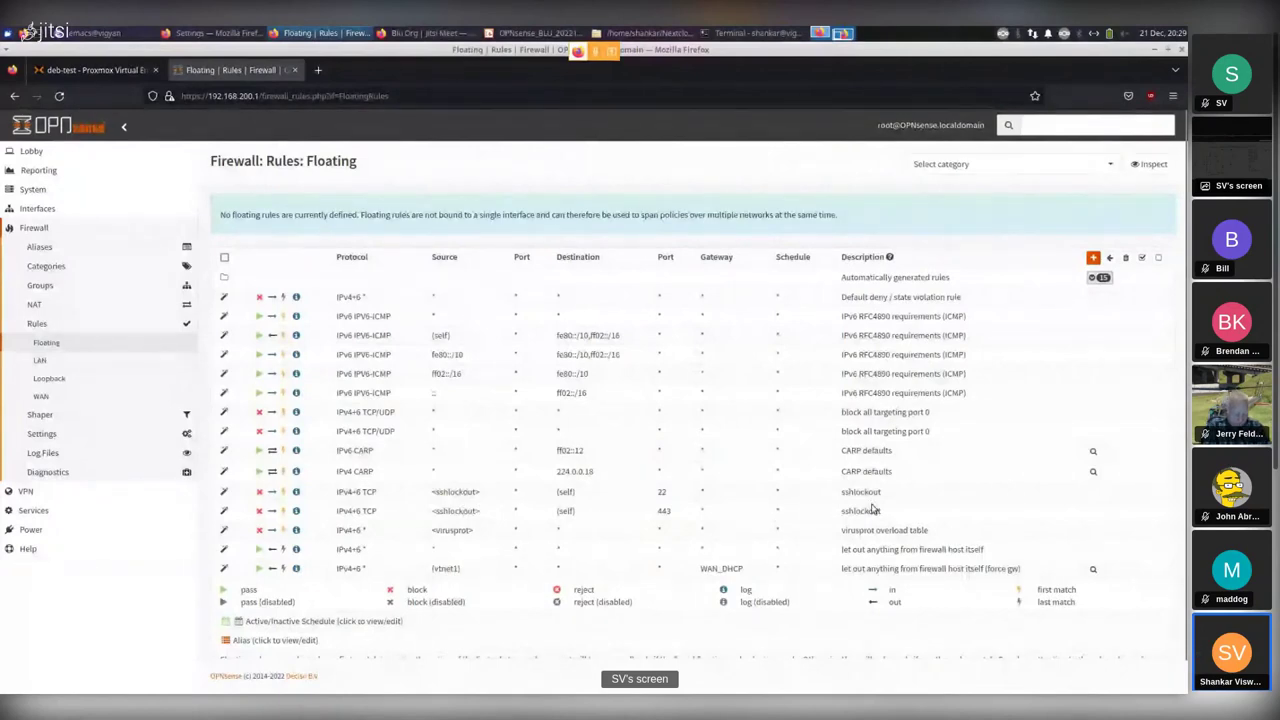
{"action": "left_click", "coordinate": [1092, 278]}
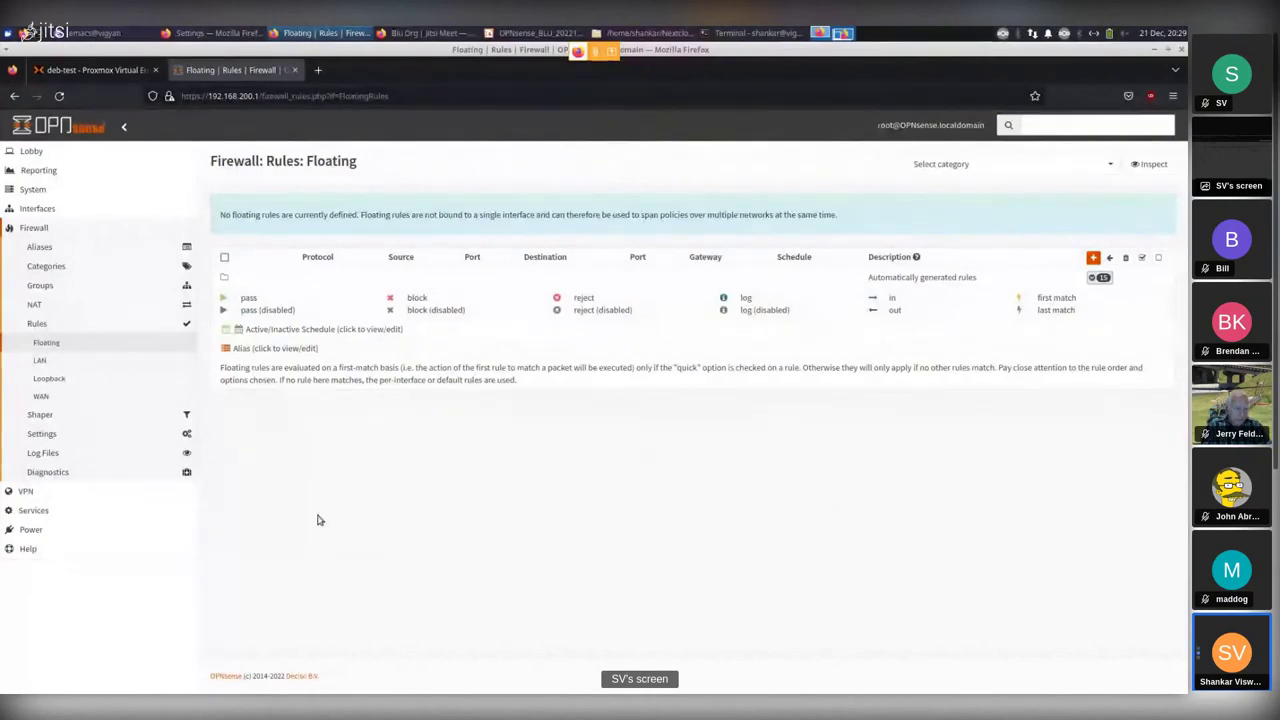
Open the Firewall Log Files Live View showing auto-refreshing WAN block and allow entries.
{"action": "left_click", "coordinate": [43, 454]}
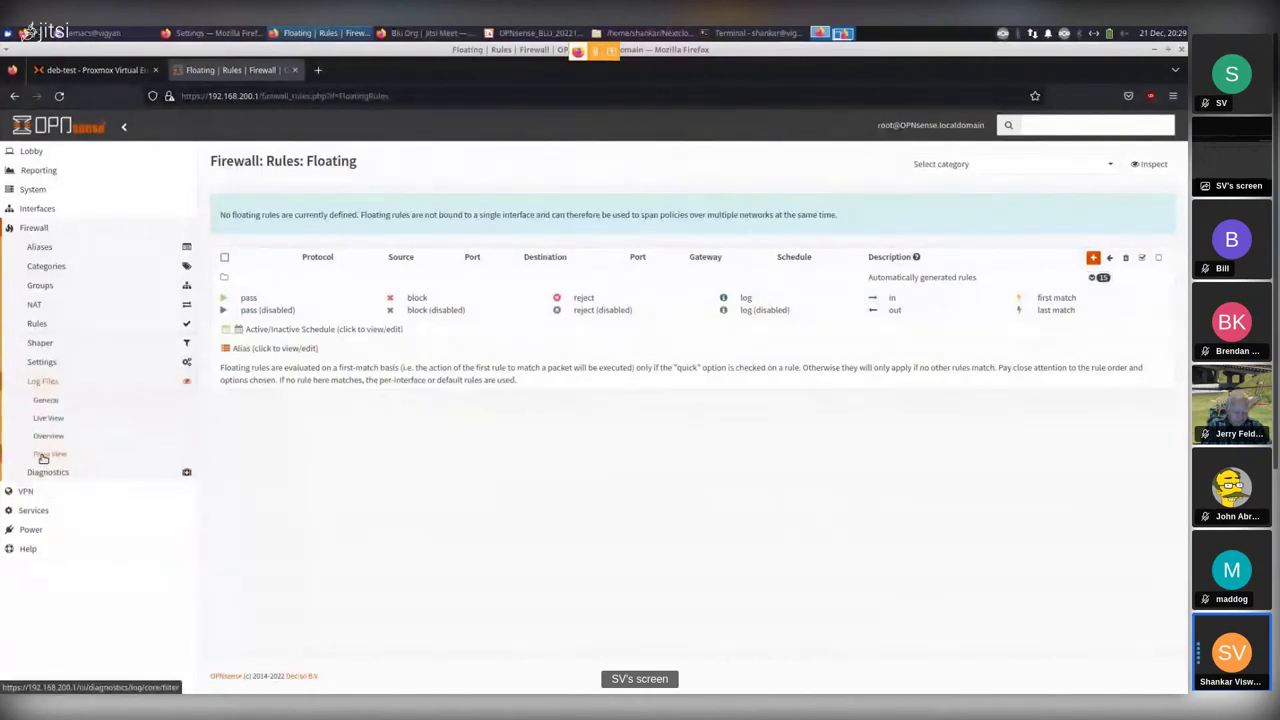
{"action": "left_click", "coordinate": [41, 364]}
{"action": "left_click", "coordinate": [41, 364]}
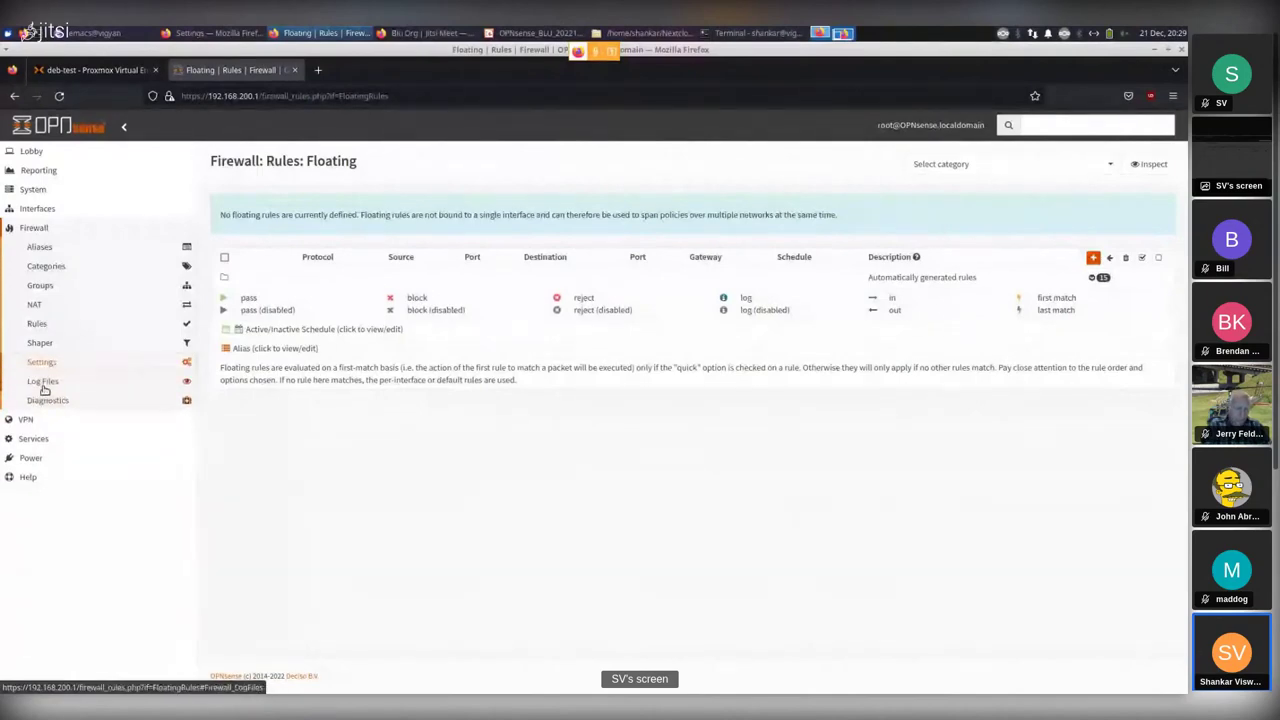
{"action": "left_click", "coordinate": [43, 382]}
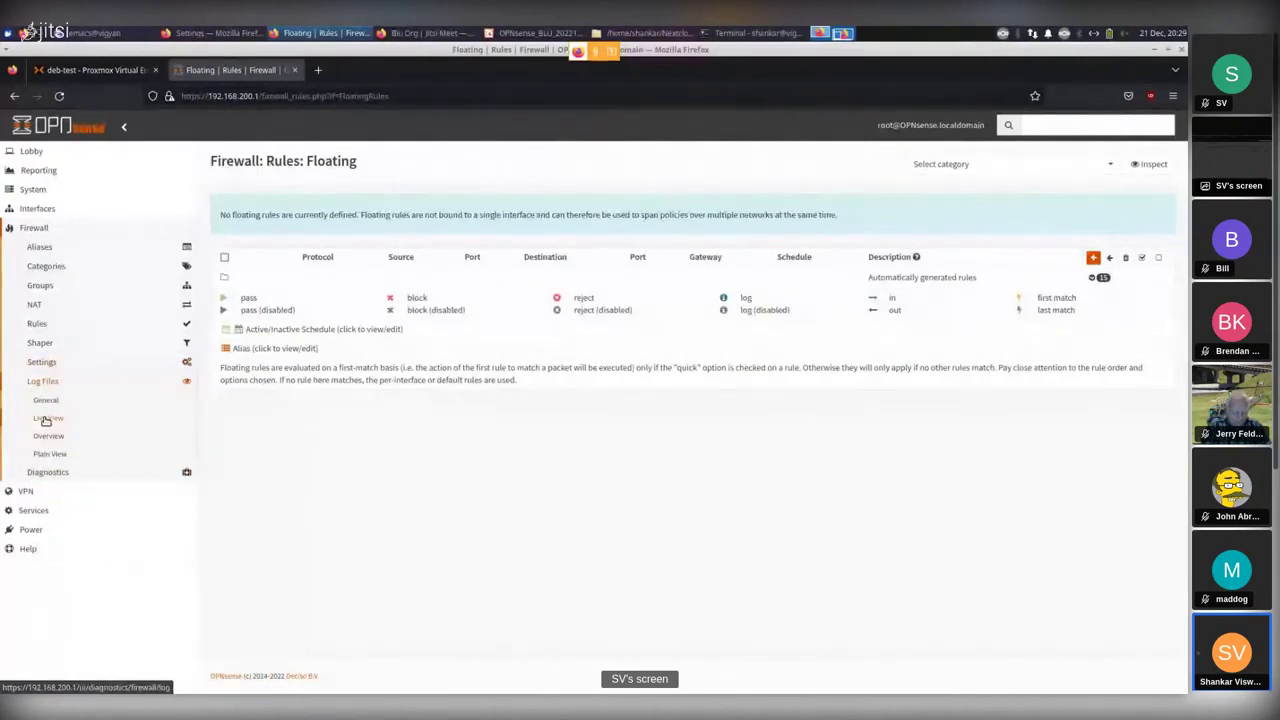
{"action": "left_click", "coordinate": [45, 419]}
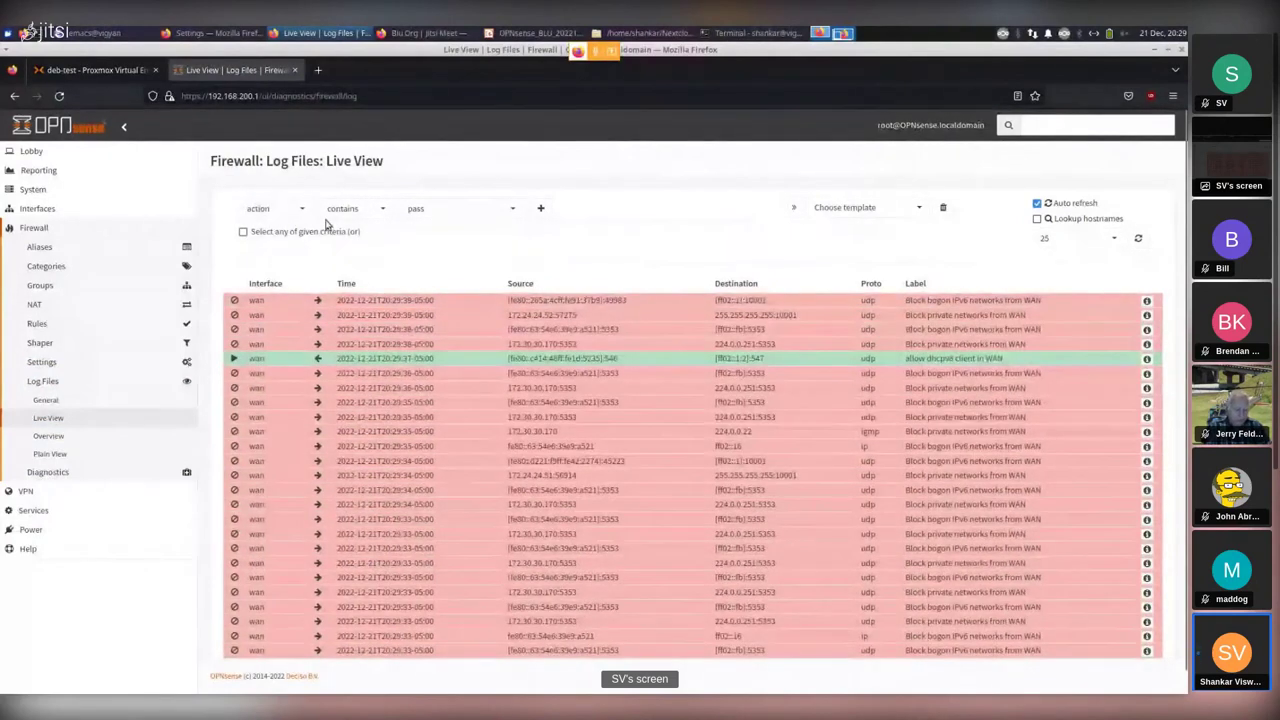
Add an 'action contains block' filter so the live log lists only blocked WAN traffic.
{"action": "left_click", "coordinate": [449, 217]}
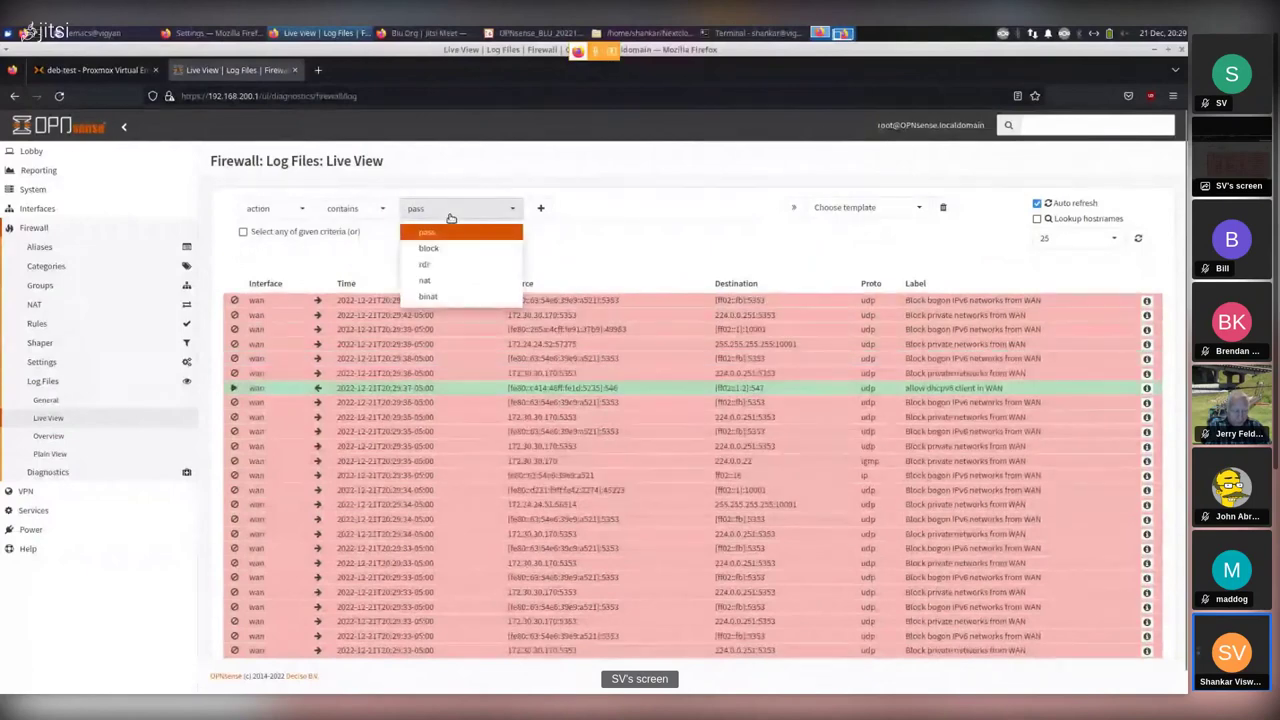
{"action": "left_click", "coordinate": [443, 257]}
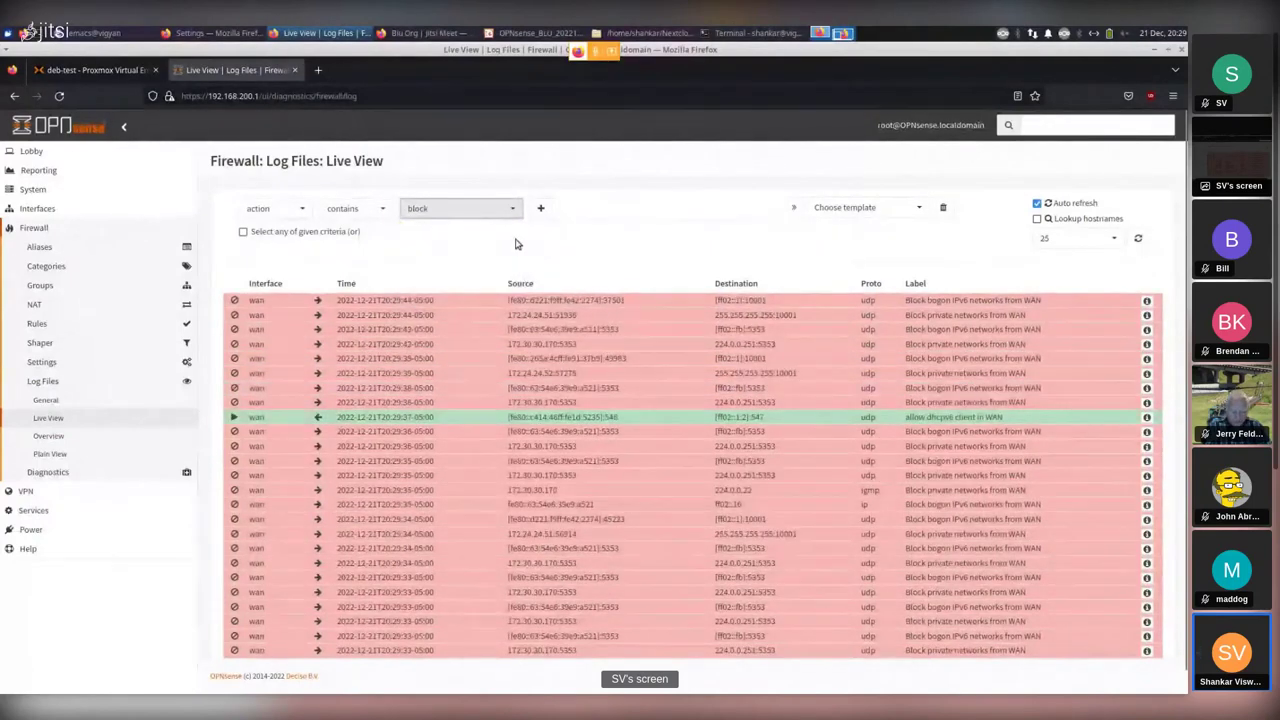
{"action": "left_click", "coordinate": [542, 209]}
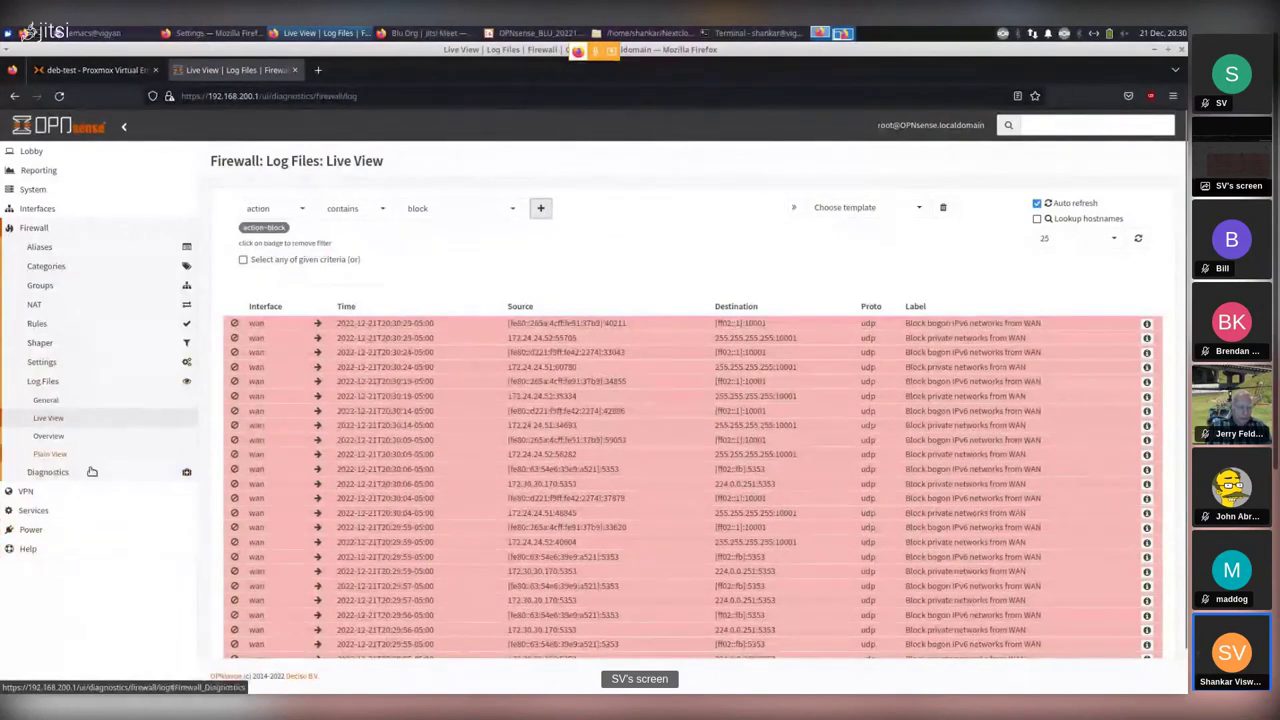
{"action": "left_click", "coordinate": [22, 493]}
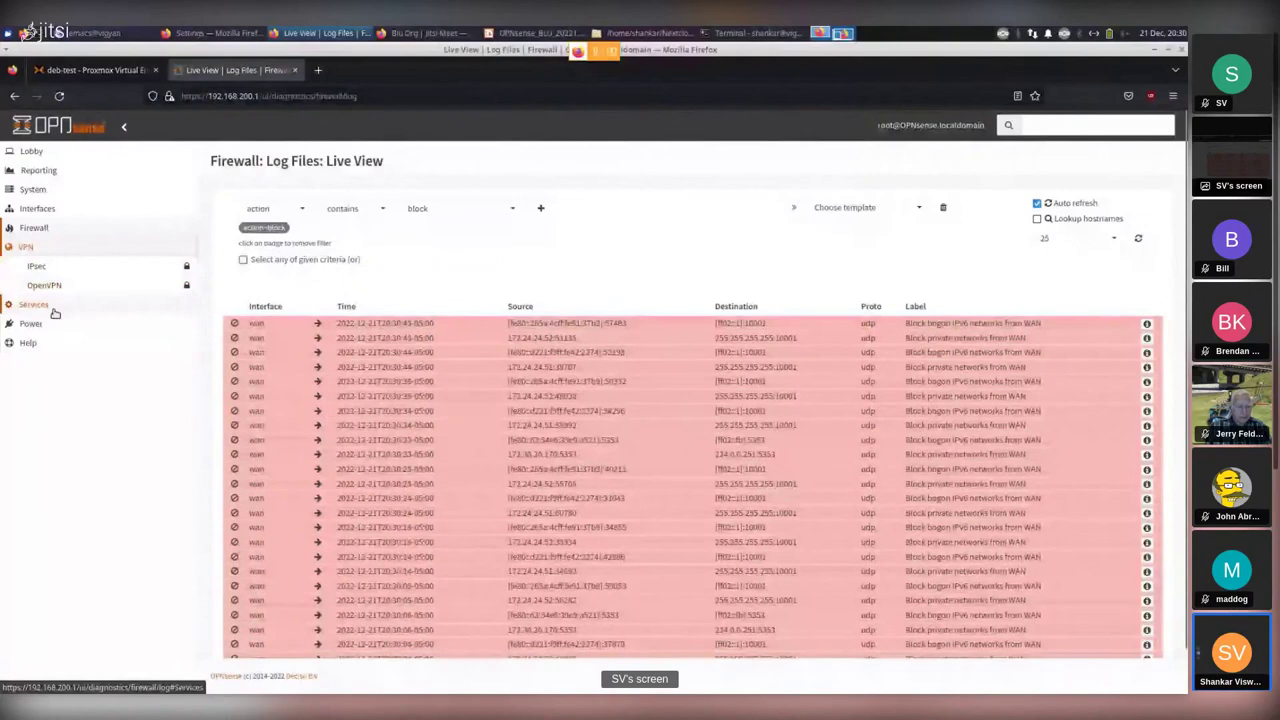
Glance at the VPN OpenVPN pages, then open the Interfaces [LAN] settings for vtnet0.
{"action": "left_click", "coordinate": [48, 286]}
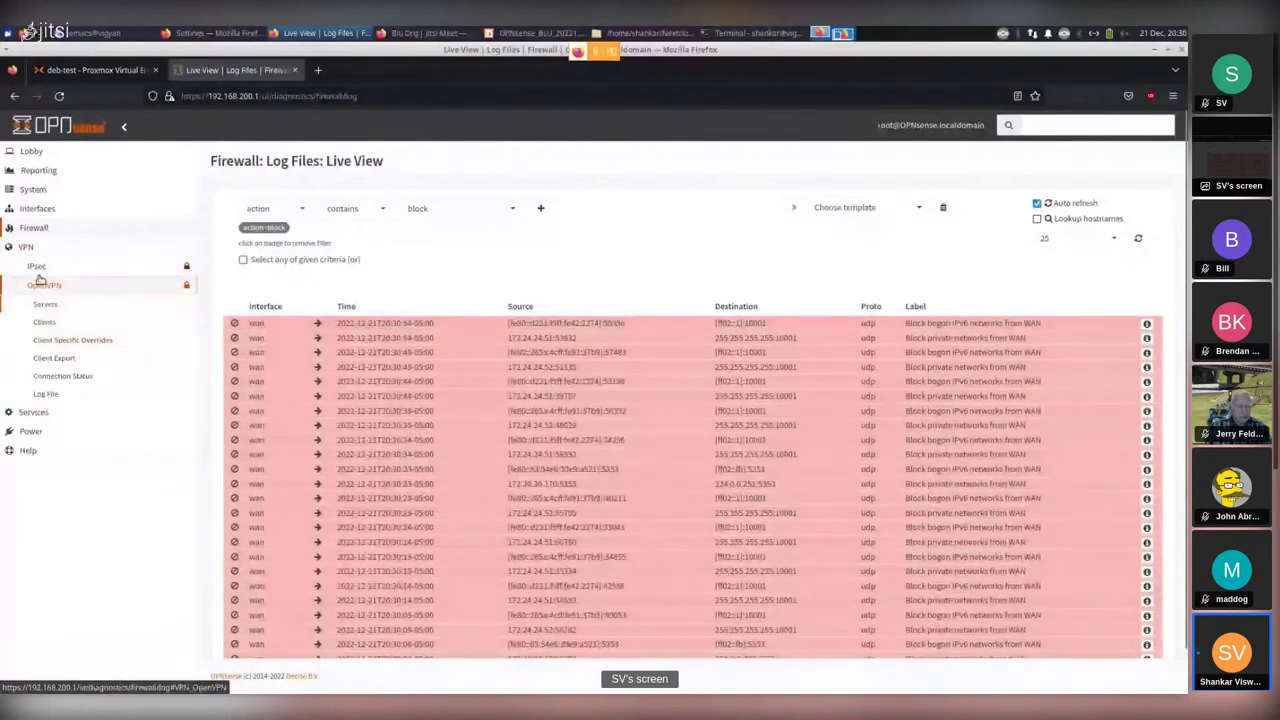
{"action": "left_click", "coordinate": [52, 287]}
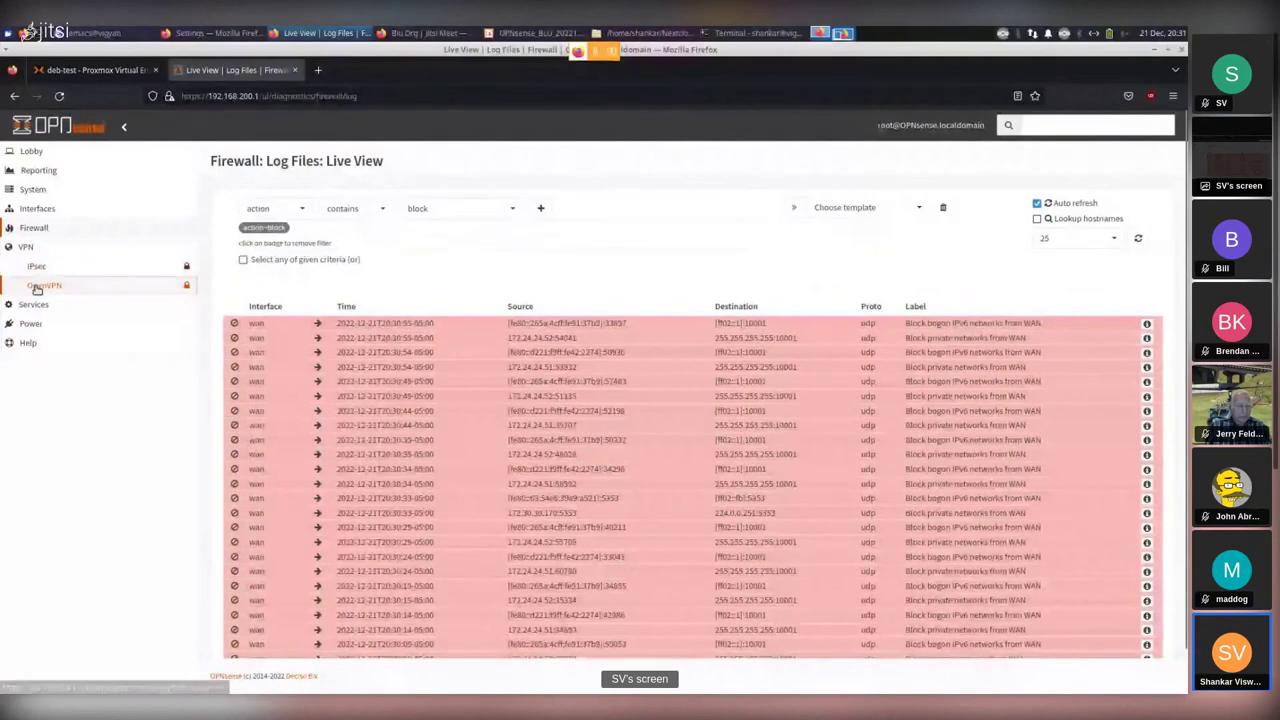
{"action": "left_click", "coordinate": [66, 211]}
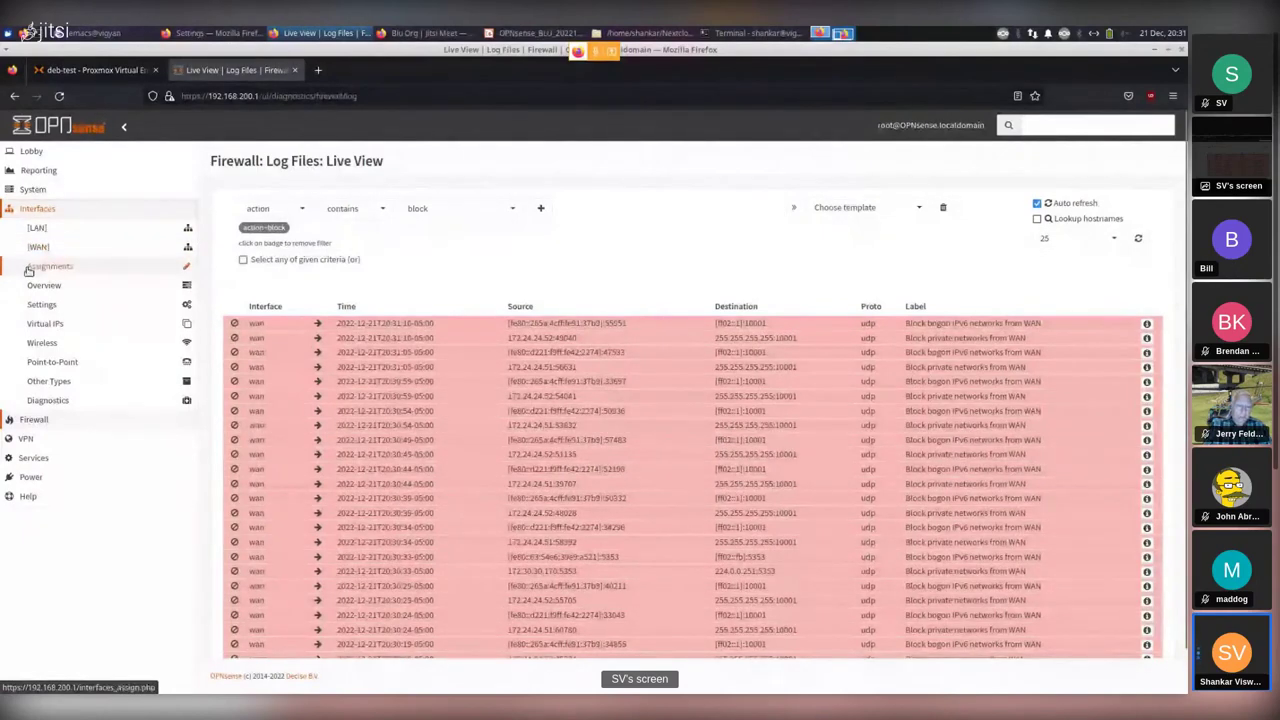
{"action": "left_click", "coordinate": [36, 229]}
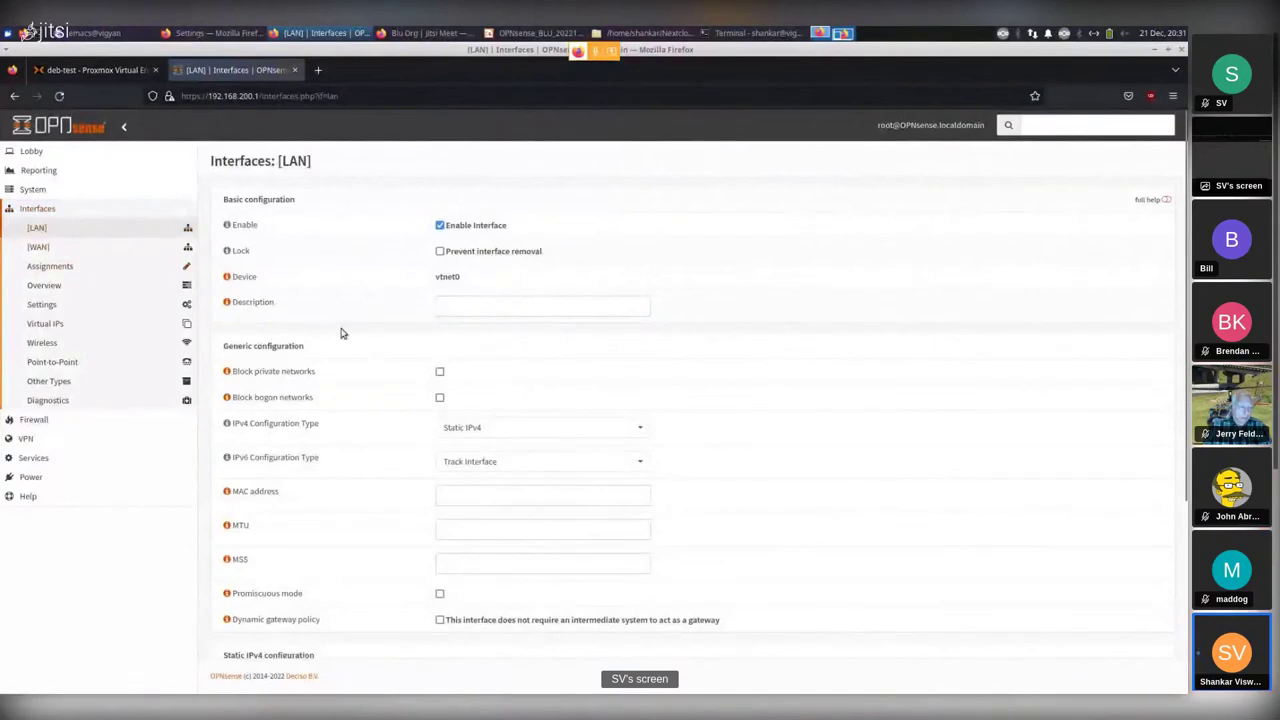
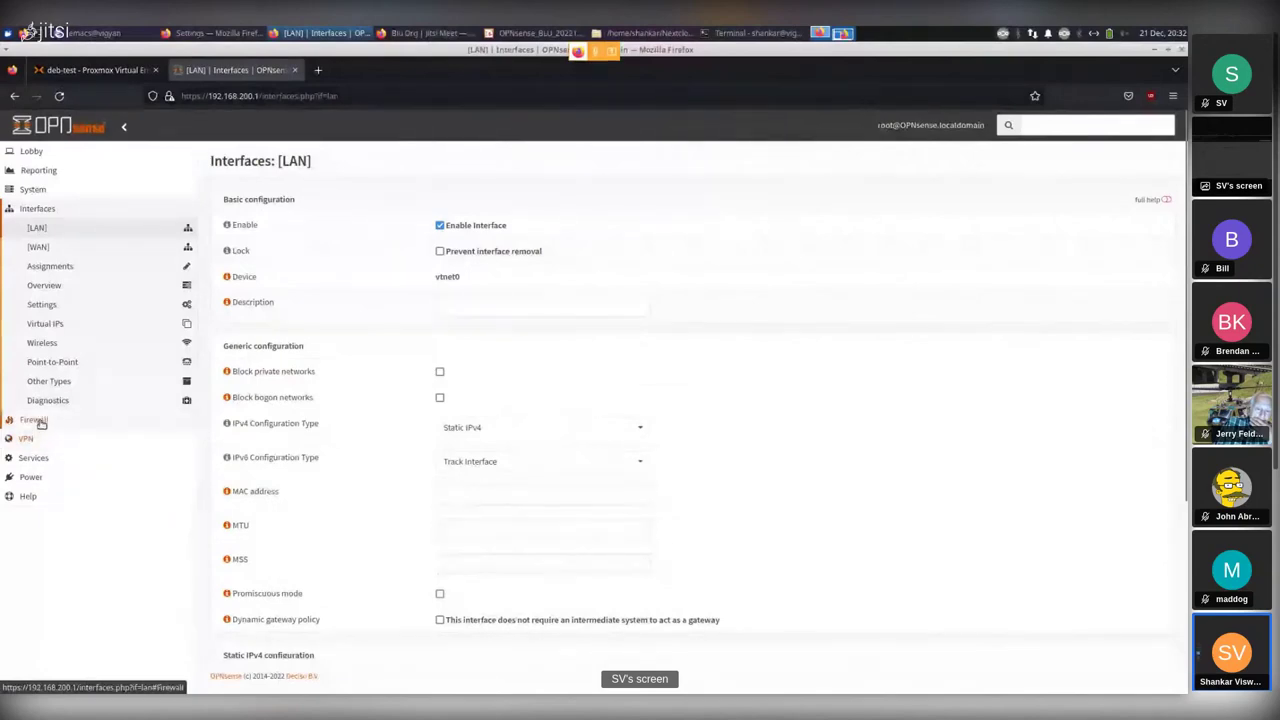
Expand and collapse Firewall > Rules in the sidebar, then expand the Services menu.
{"action": "left_click", "coordinate": [38, 420]}
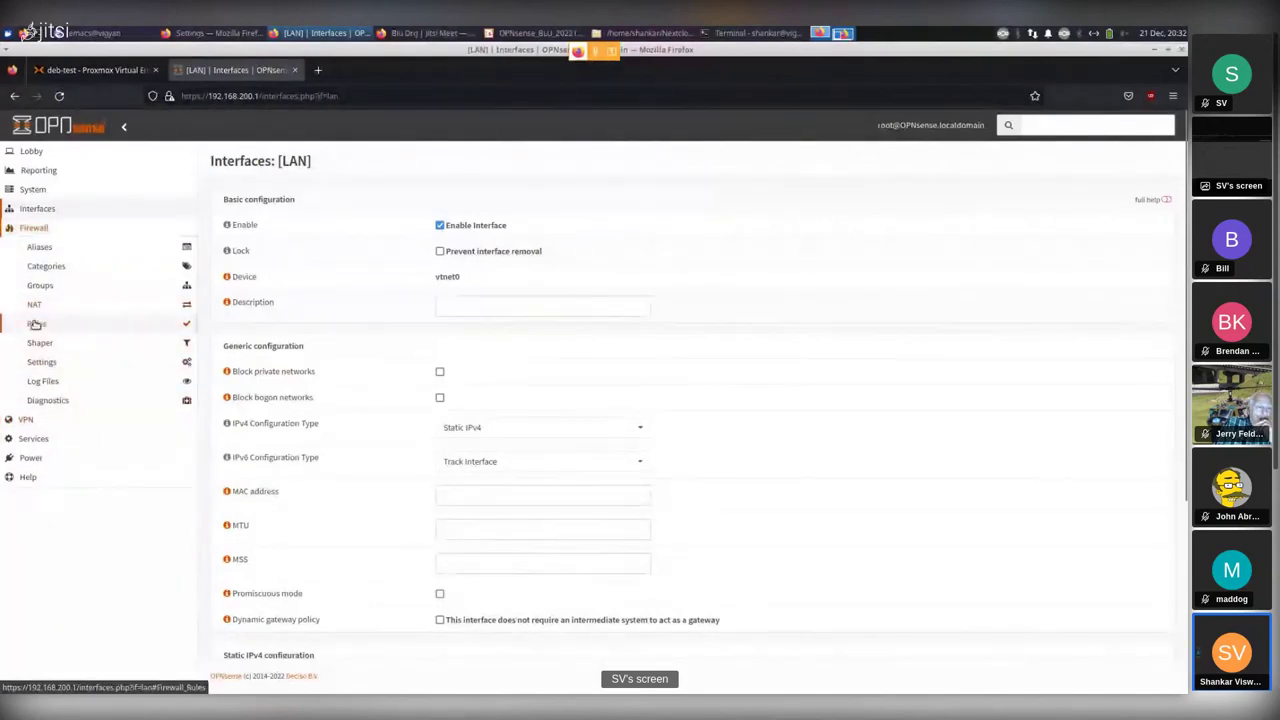
{"action": "left_click", "coordinate": [55, 324]}
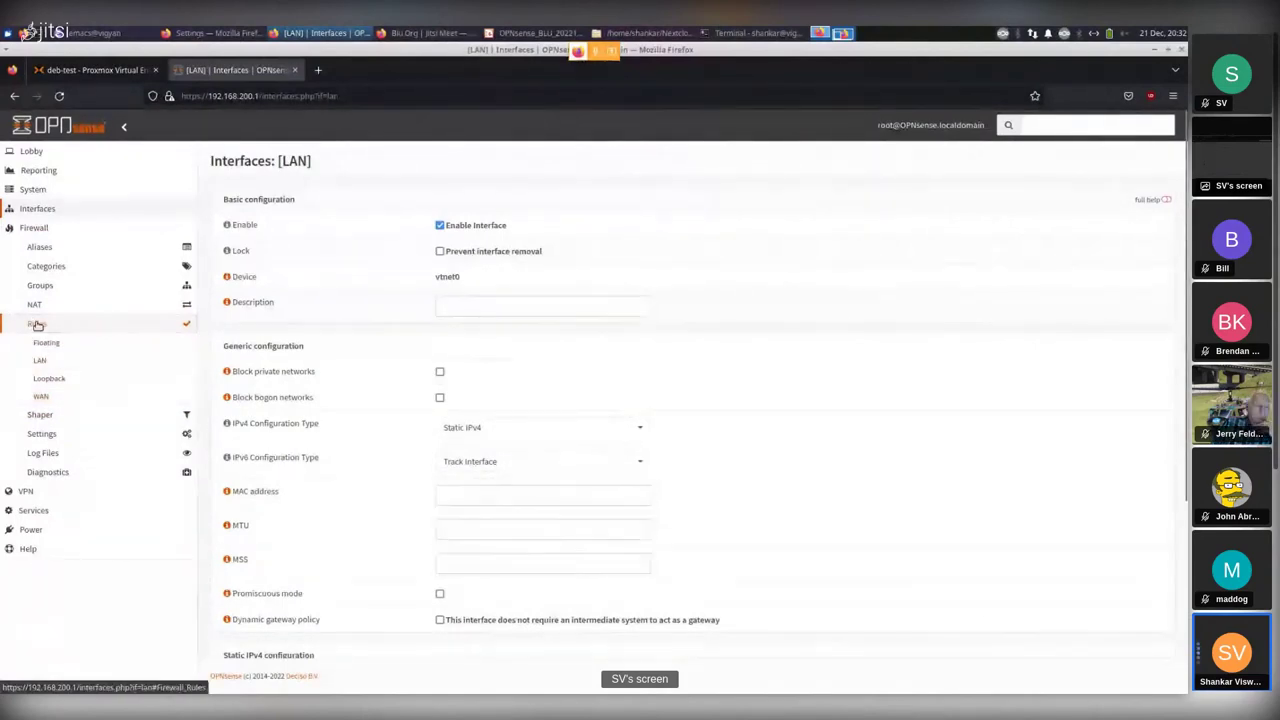
{"action": "left_click", "coordinate": [36, 325]}
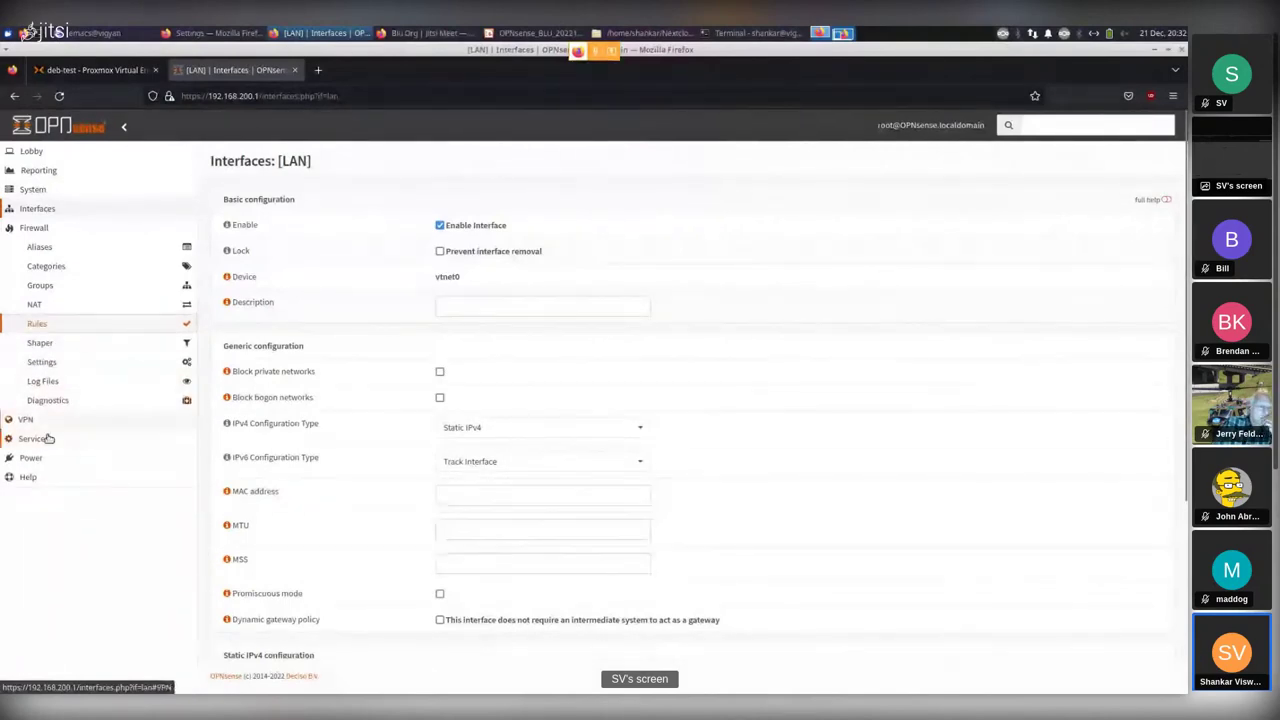
{"action": "left_click", "coordinate": [48, 438]}
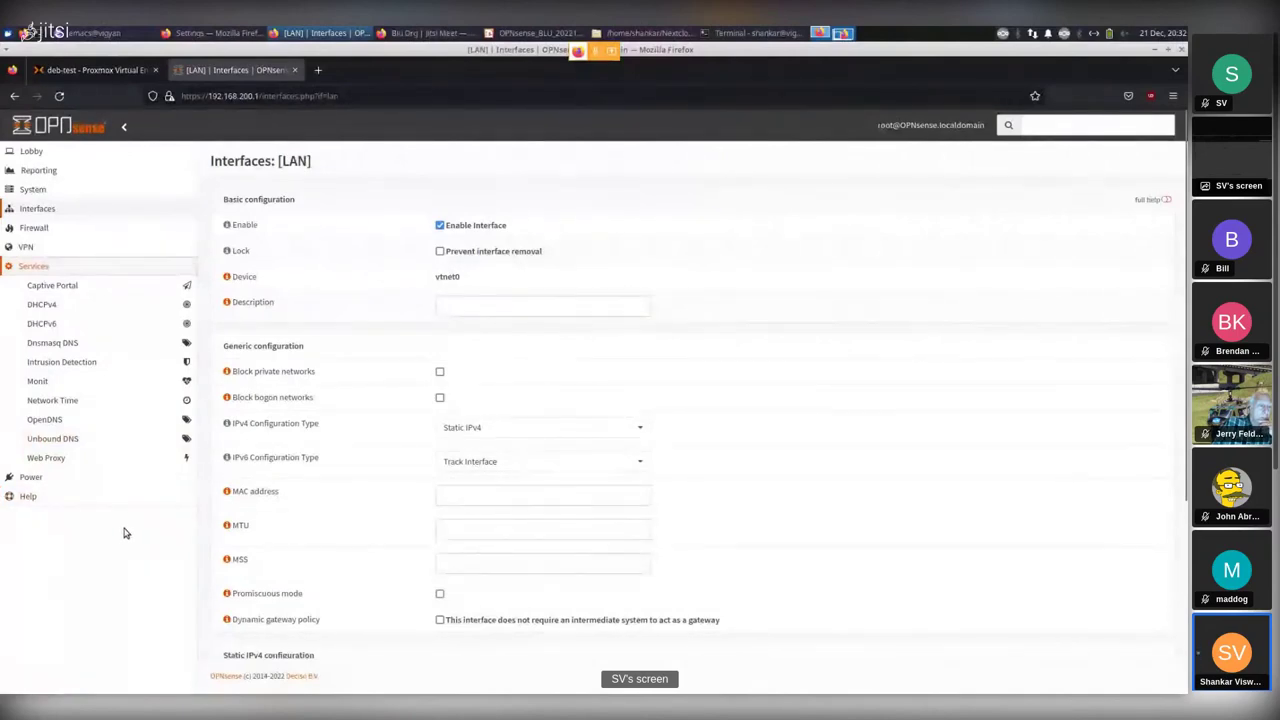
Open DHCPv4 [LAN] and review its settings, including the 192.168.200.10–192.168.200.245 pool range.
{"action": "left_click", "coordinate": [37, 305]}
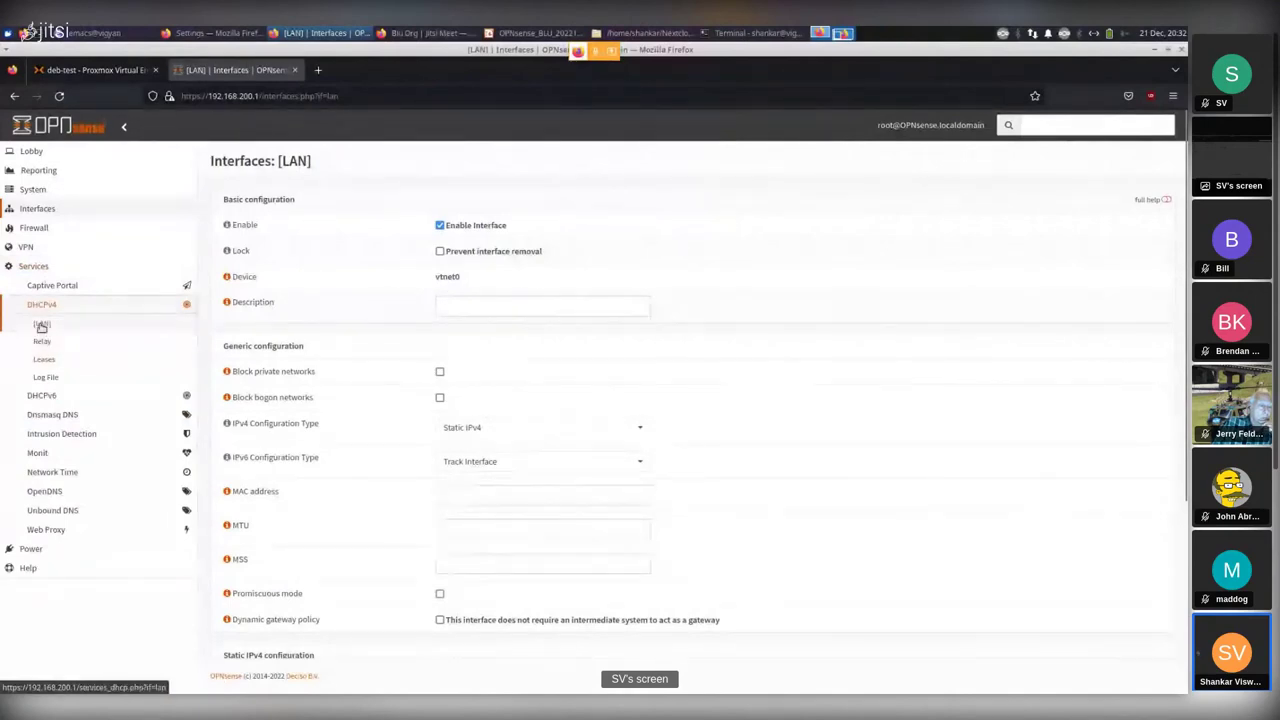
{"action": "left_click", "coordinate": [41, 325]}
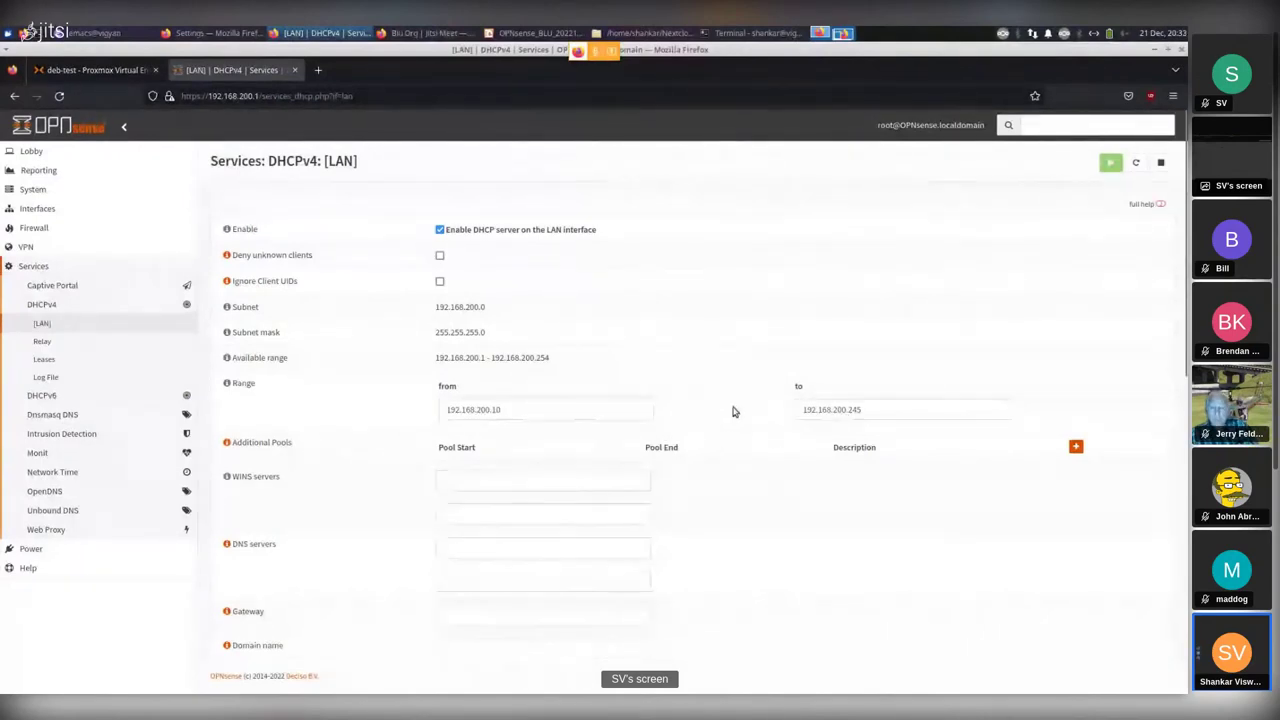
{"action": "scroll", "coordinate": [754, 381], "scroll_direction": "down", "scroll_amount": 3}
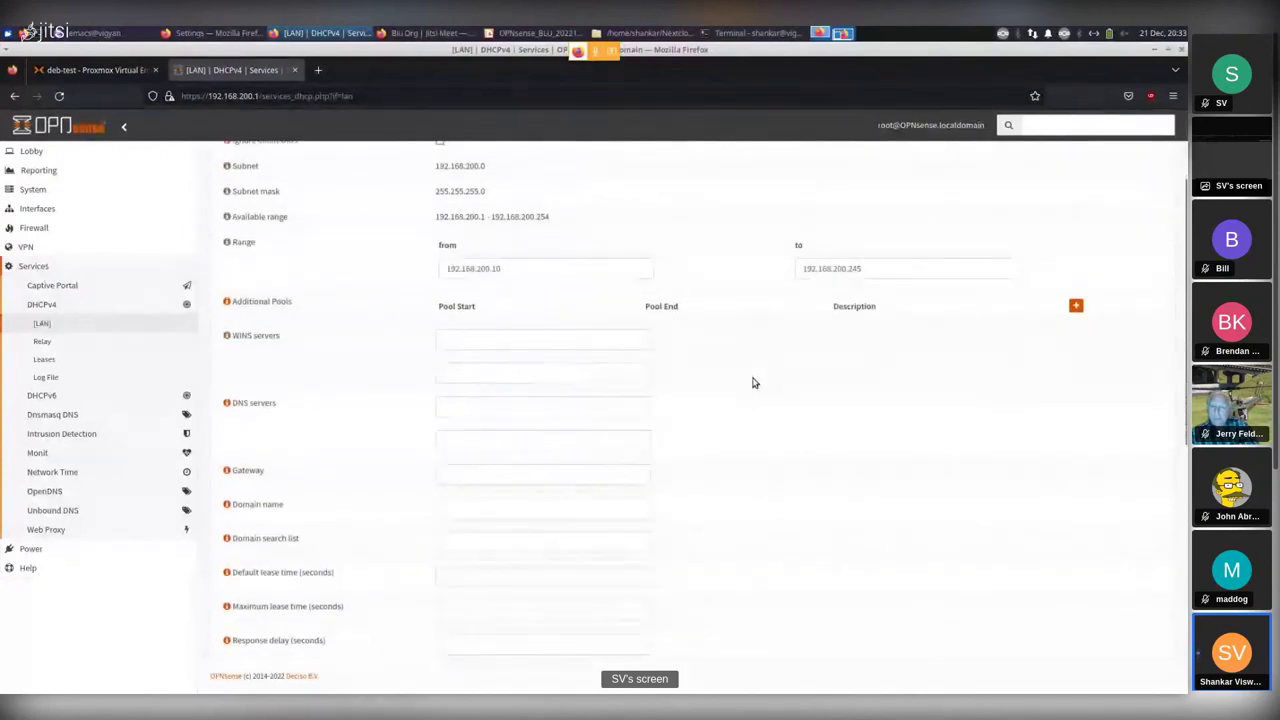
{"action": "scroll", "coordinate": [755, 383], "scroll_direction": "down", "scroll_amount": 2}
{"action": "scroll", "coordinate": [757, 387], "scroll_direction": "down", "scroll_amount": 2}
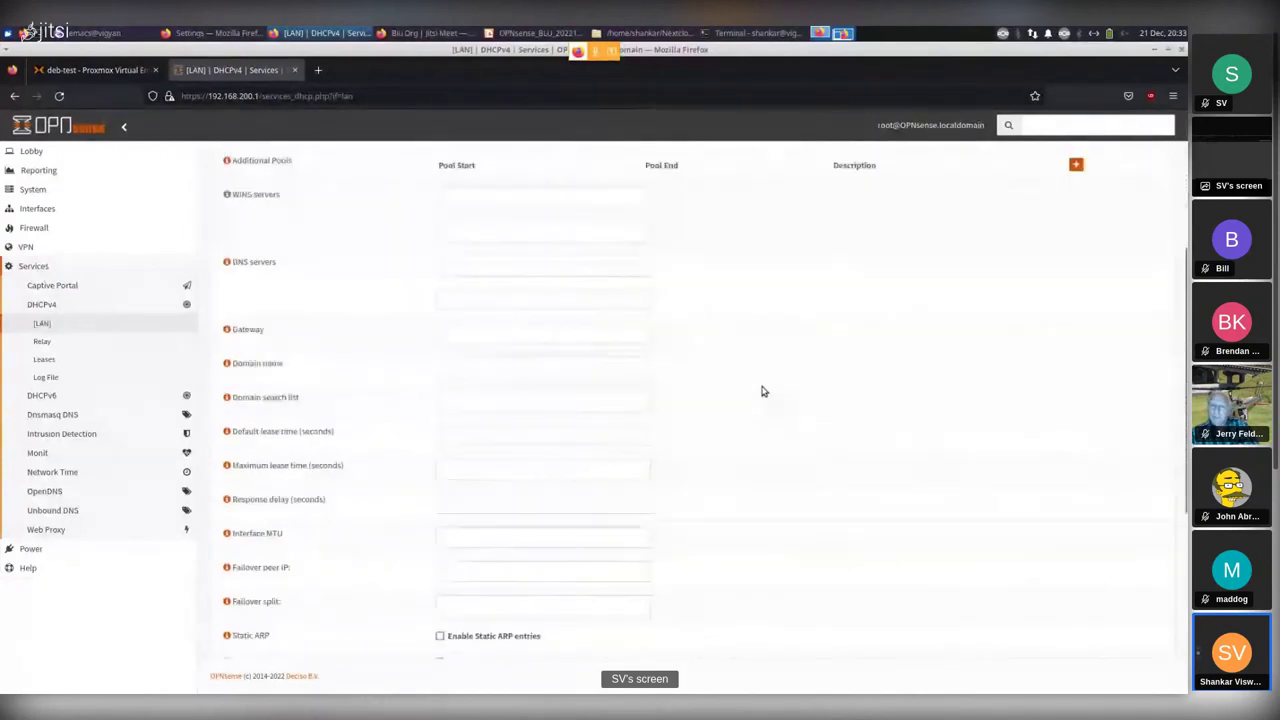
{"action": "scroll", "coordinate": [763, 391], "scroll_direction": "up", "scroll_amount": 2}
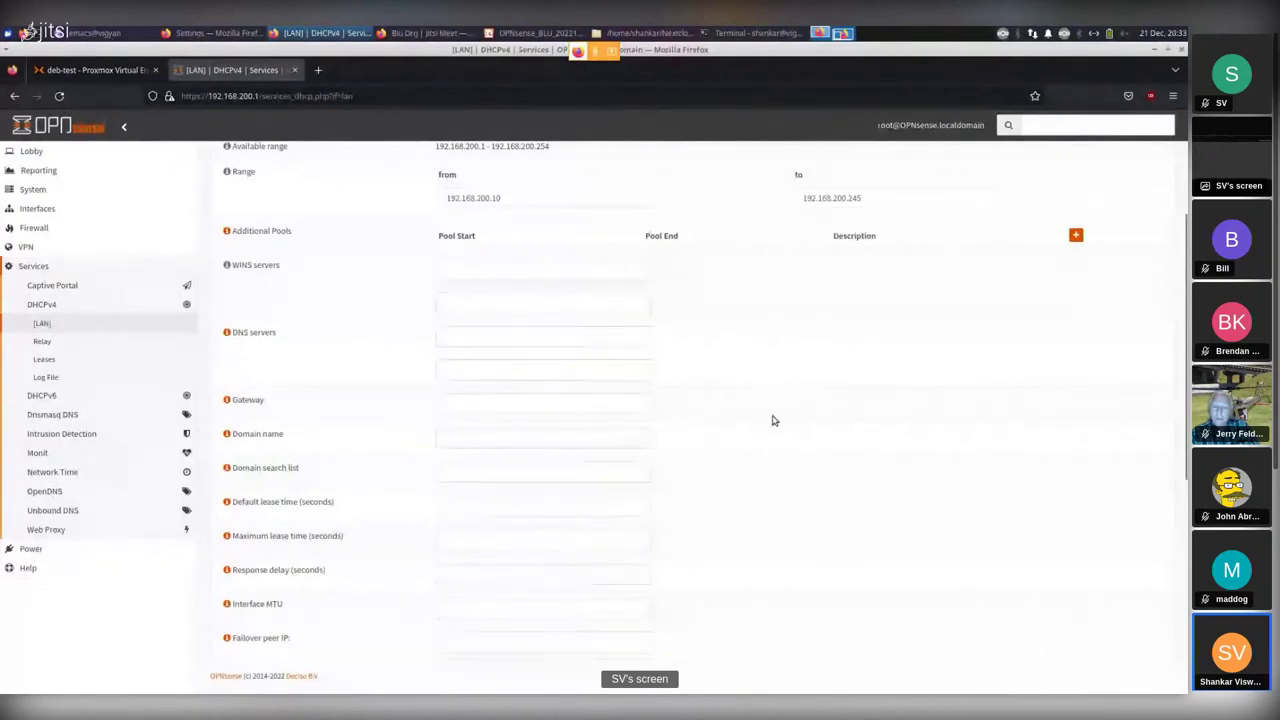
{"action": "scroll", "coordinate": [770, 372], "scroll_direction": "up", "scroll_amount": 3}
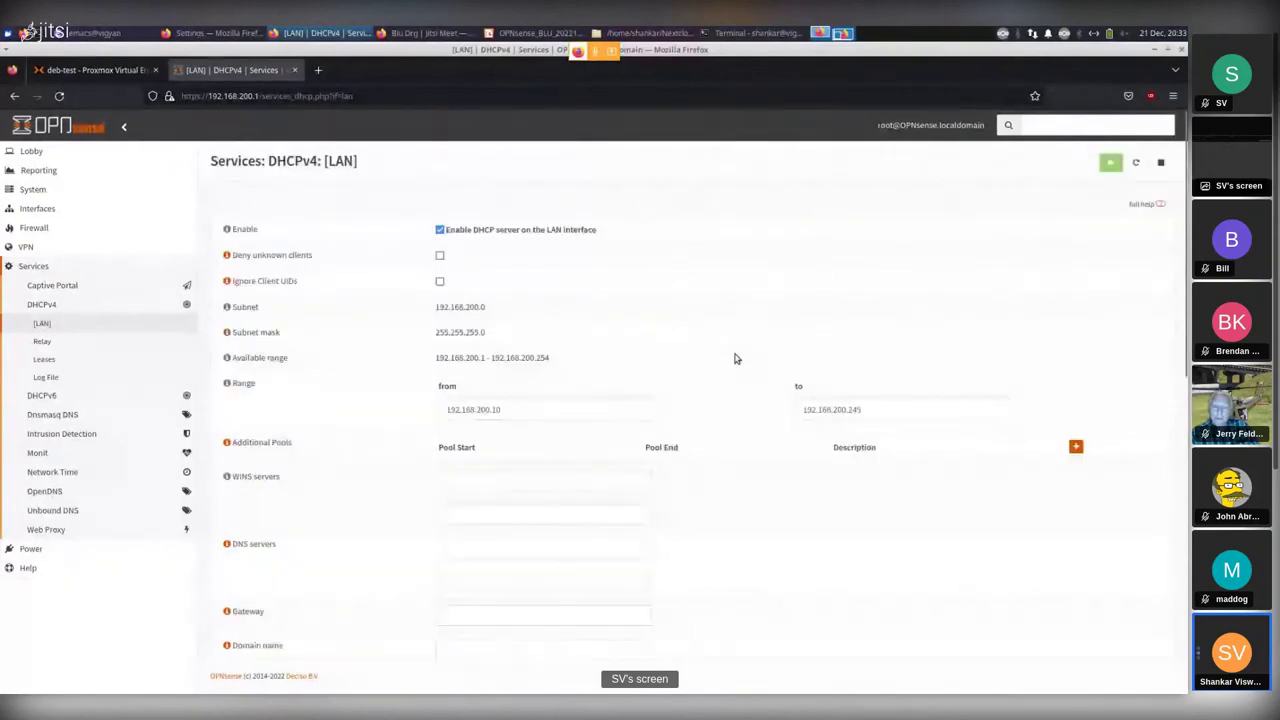
{"action": "scroll", "coordinate": [733, 362], "scroll_direction": "down", "scroll_amount": 1}
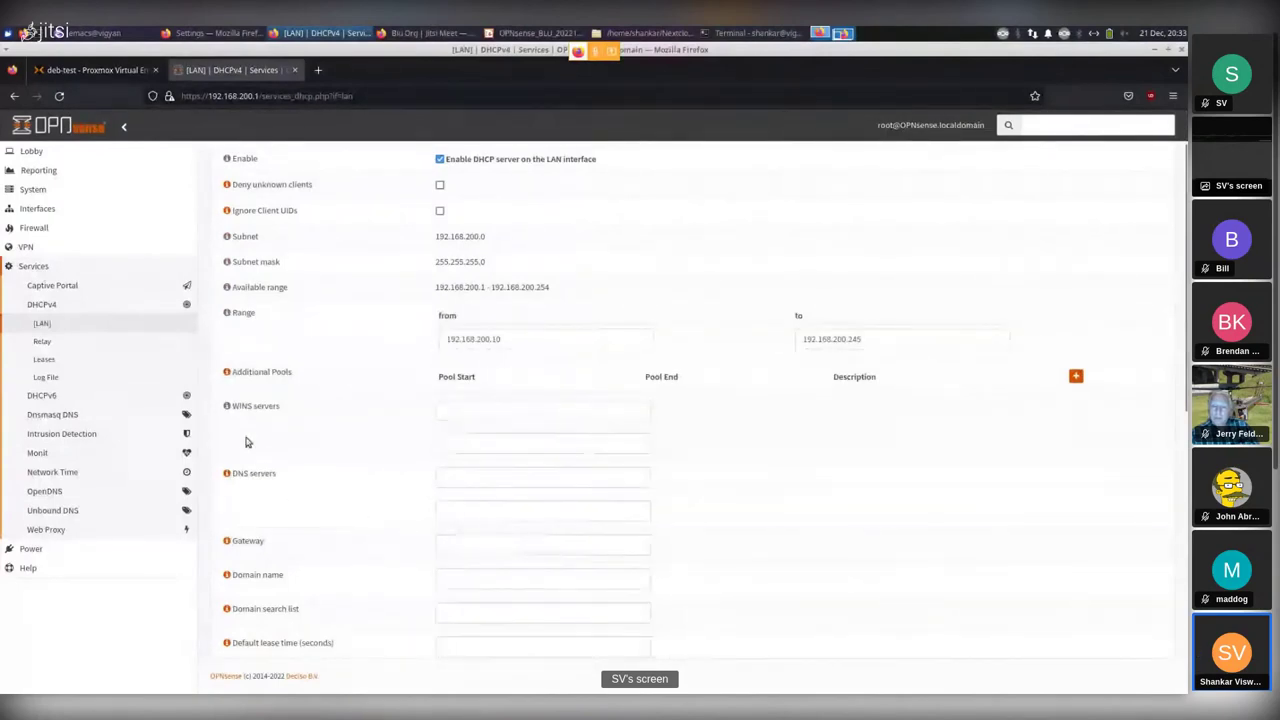
Open DHCPv4 Leases and highlight the active LAN lease address 192.168.200.100.
{"action": "left_click", "coordinate": [43, 360]}
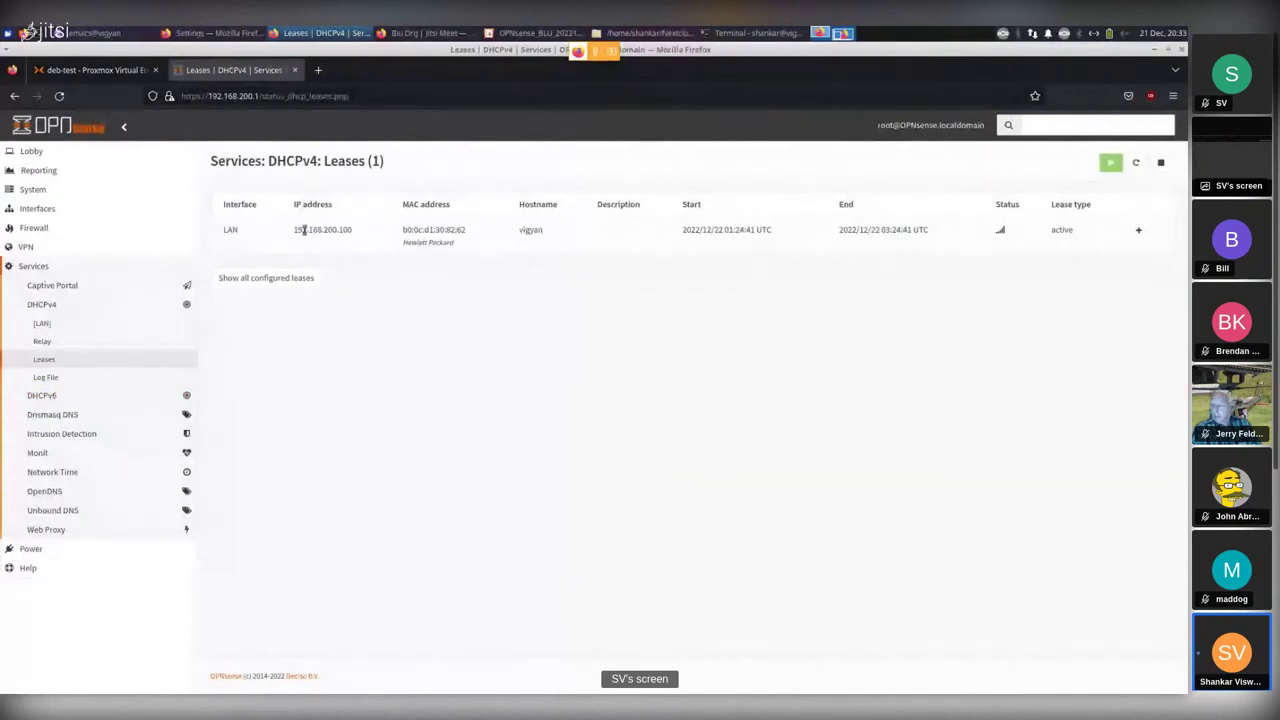
{"action": "left_click_drag", "start_coordinate": [292, 230], "coordinate": [377, 240]}
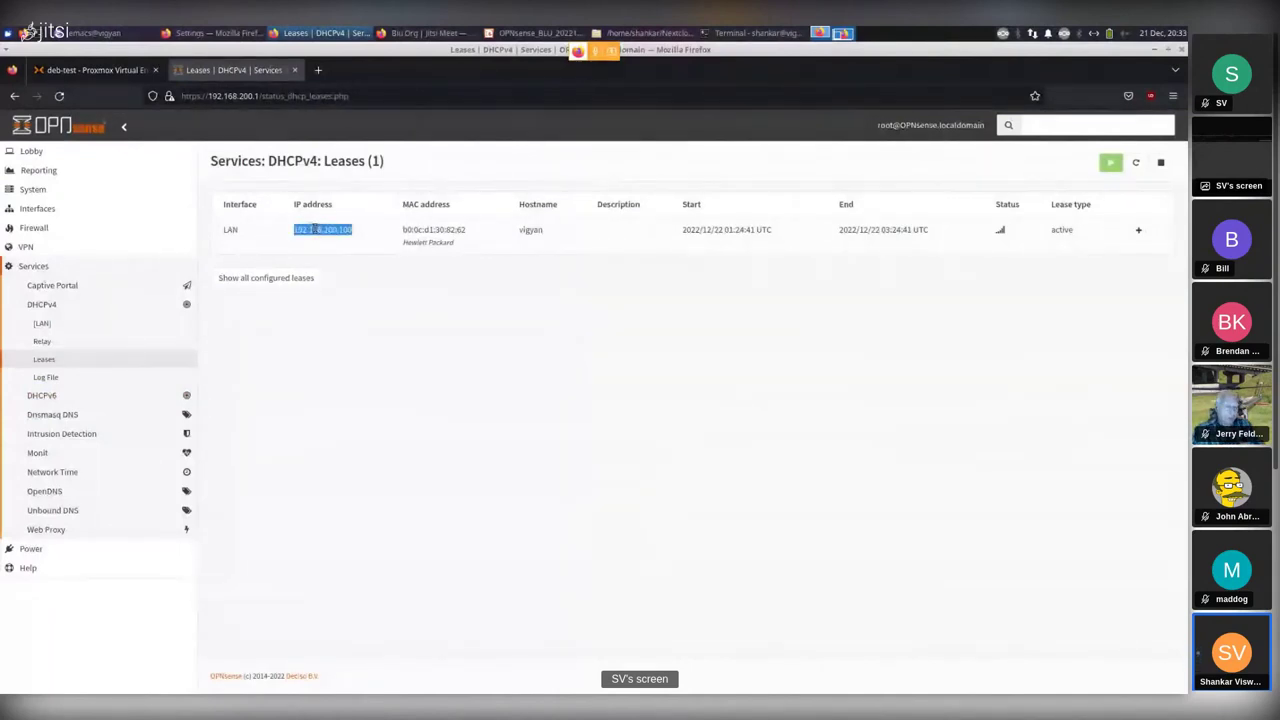
{"action": "left_click", "coordinate": [408, 262]}
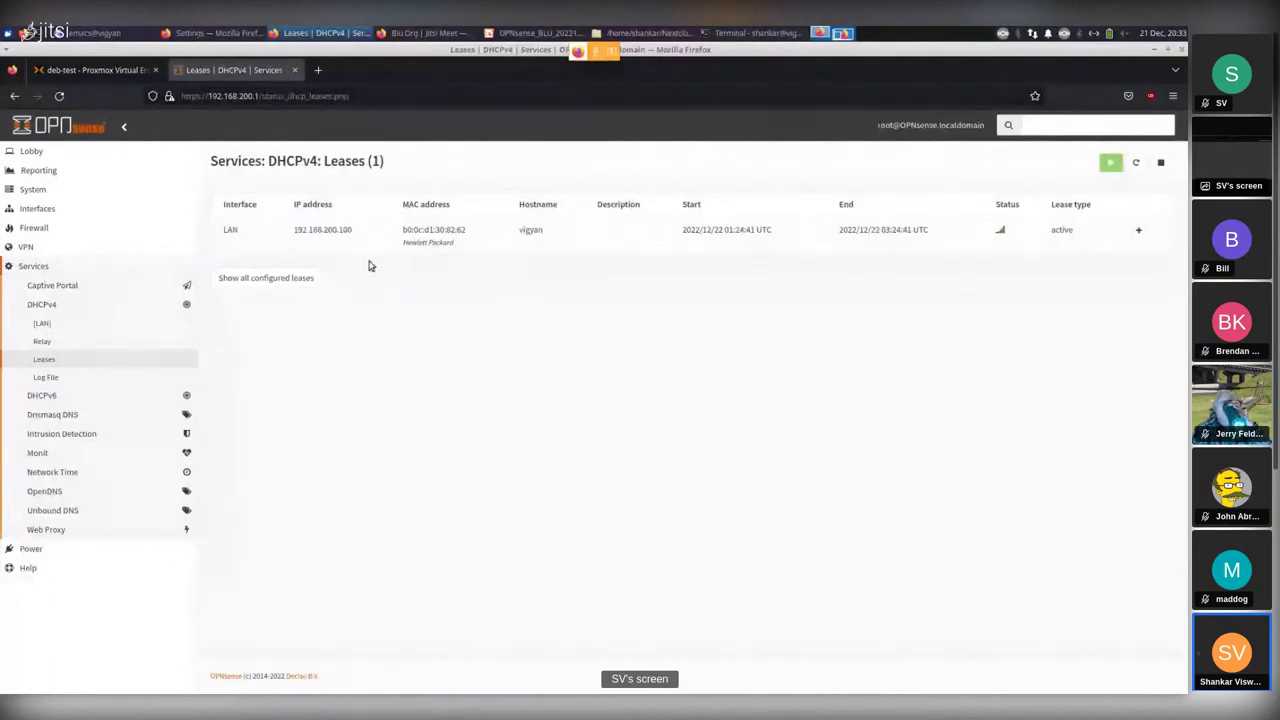
{"action": "left_click_drag", "start_coordinate": [294, 230], "coordinate": [384, 236]}
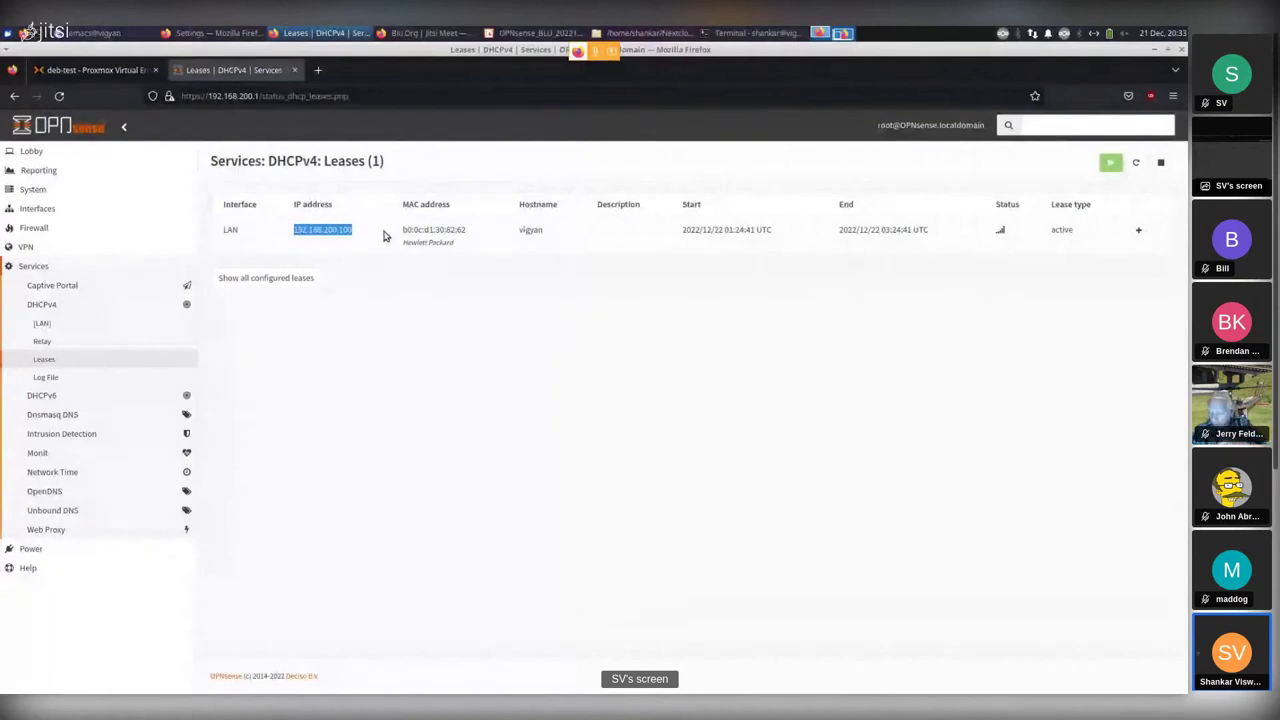
{"action": "left_click", "coordinate": [327, 253]}
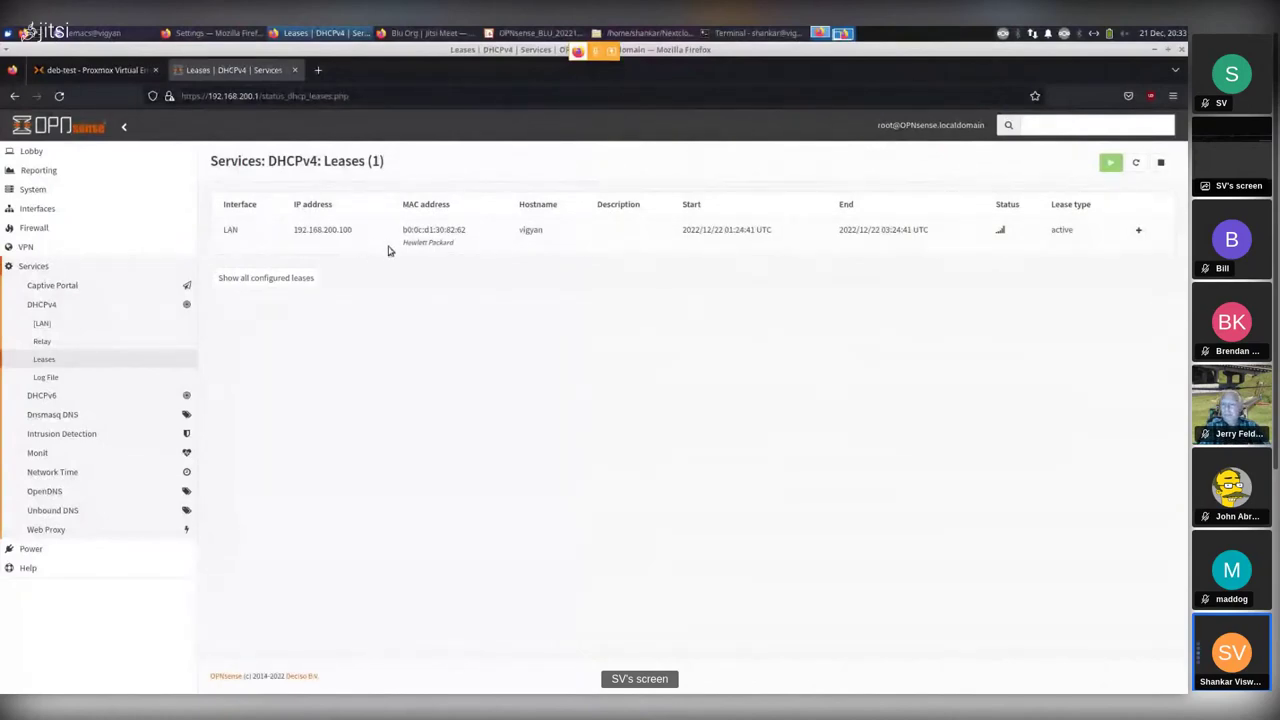
{"action": "left_click", "coordinate": [1140, 232]}
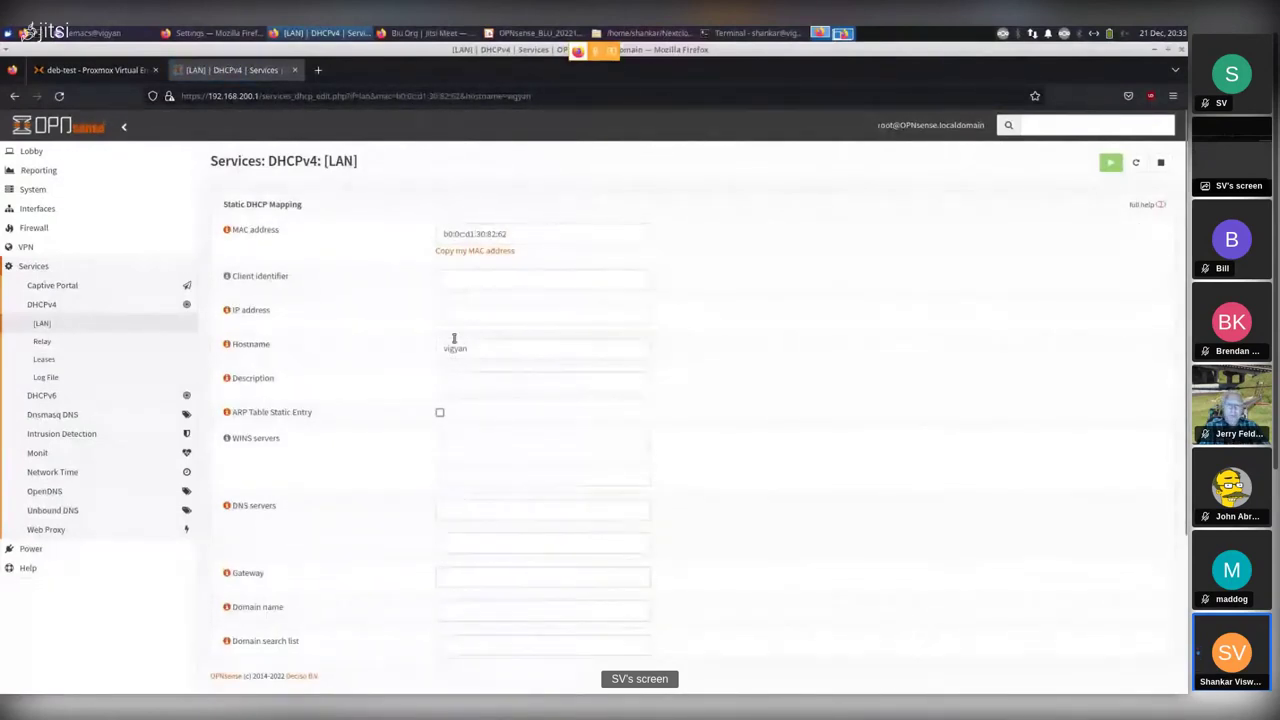
{"action": "left_click", "coordinate": [472, 312]}
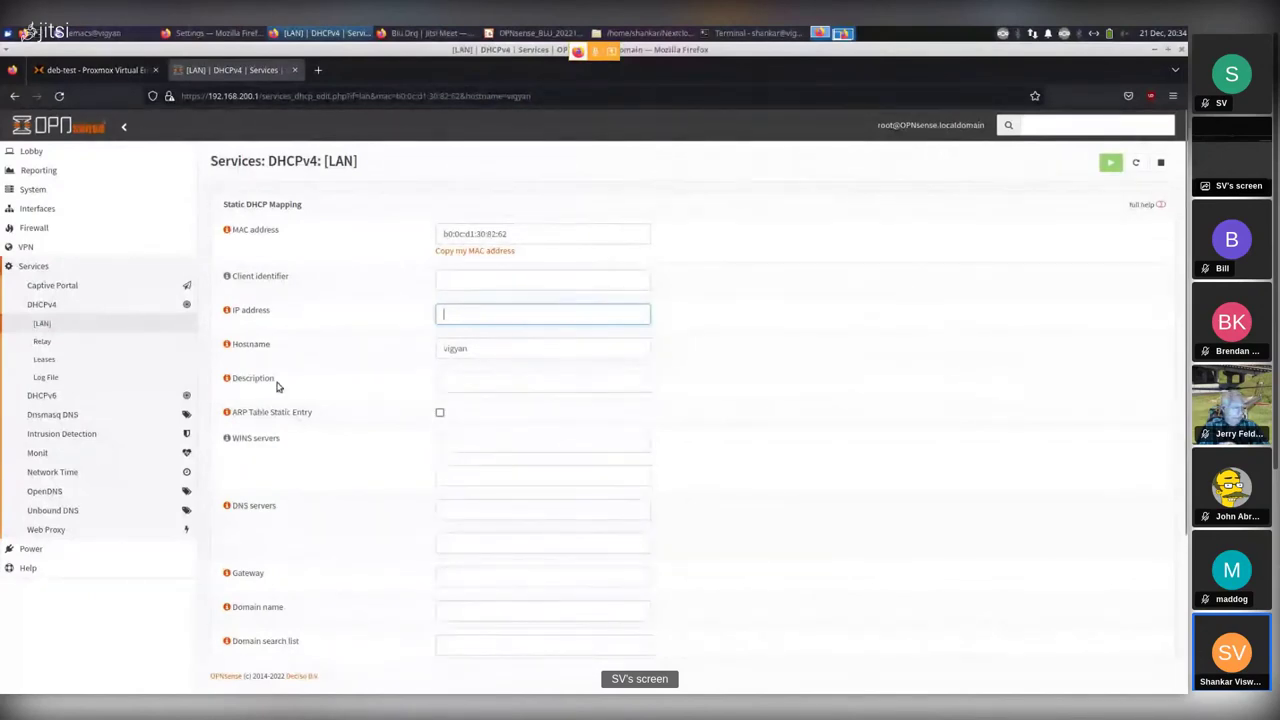
{"action": "left_click", "coordinate": [45, 362]}
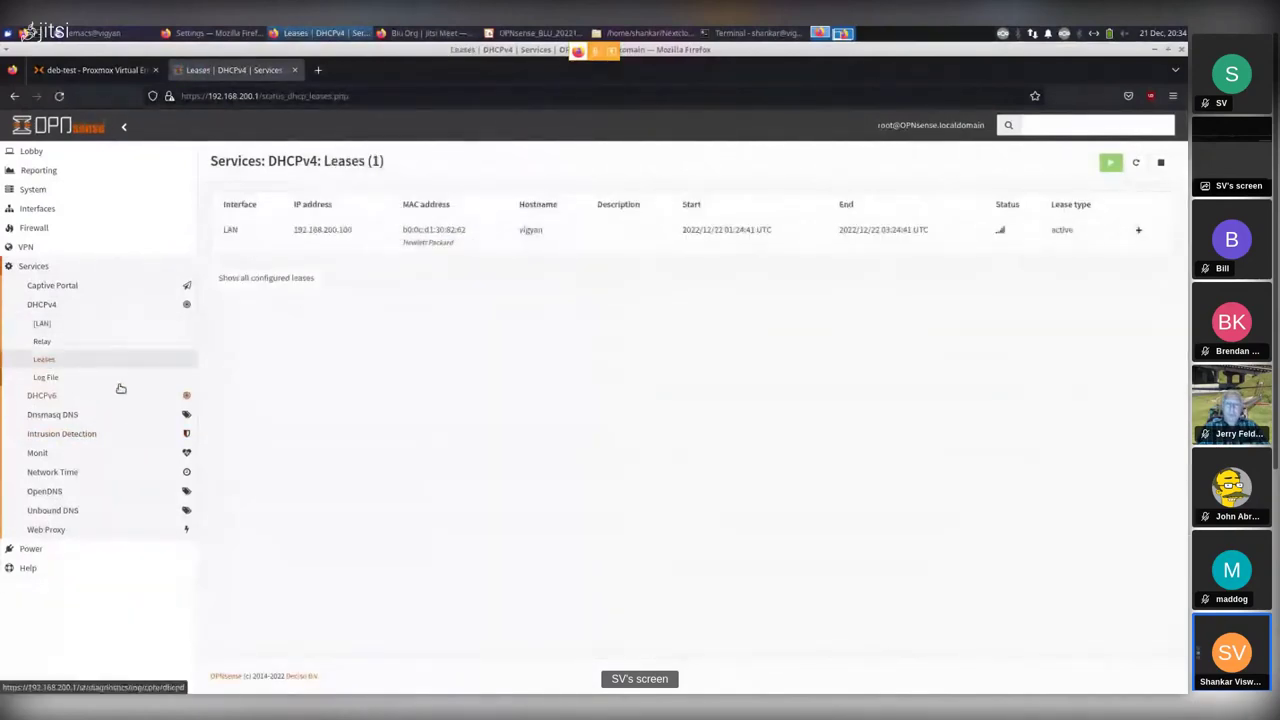
Expand Unbound DNS, view its General settings, then go to the Blocklist page.
{"action": "left_click", "coordinate": [45, 510]}
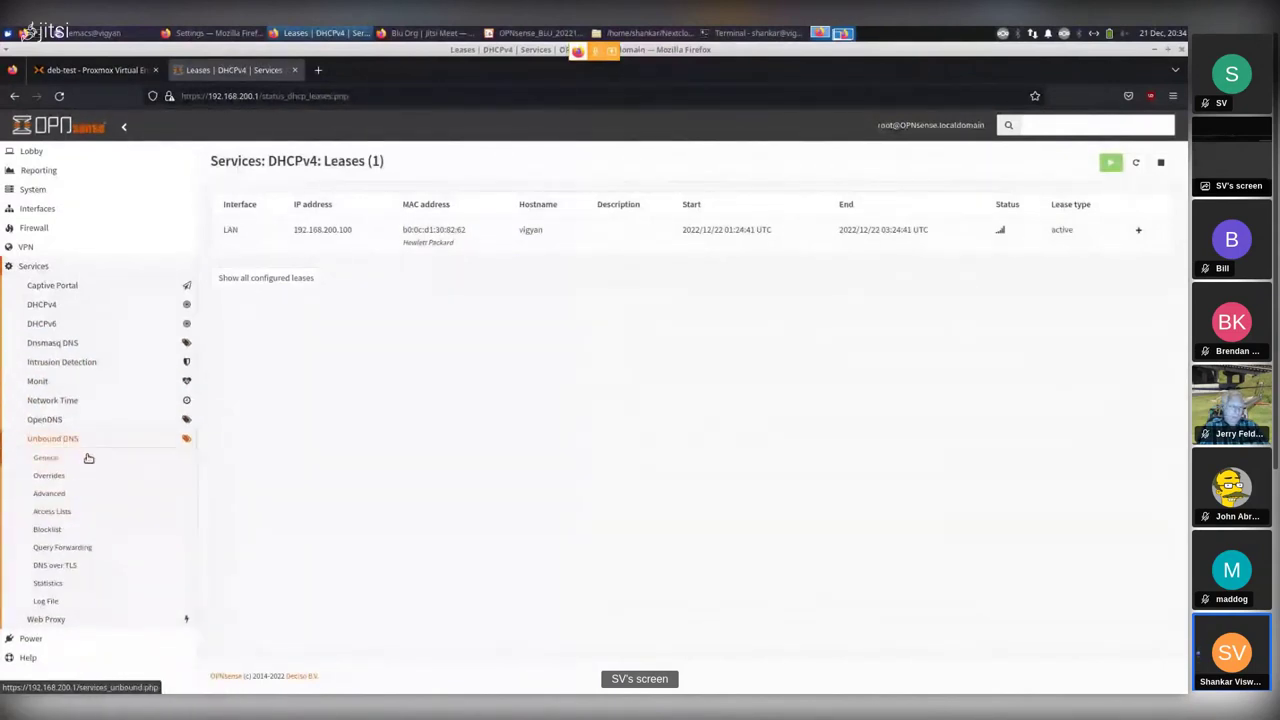
{"action": "left_click", "coordinate": [46, 458]}
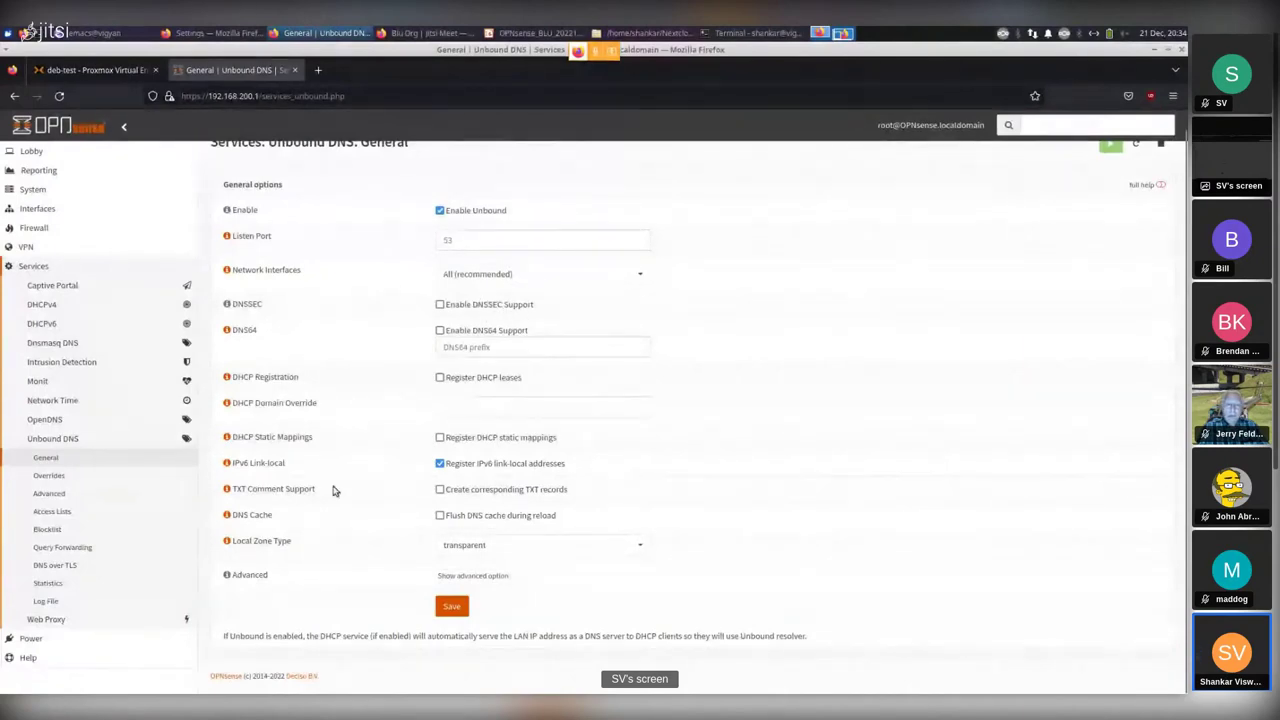
{"action": "left_click", "coordinate": [47, 533]}
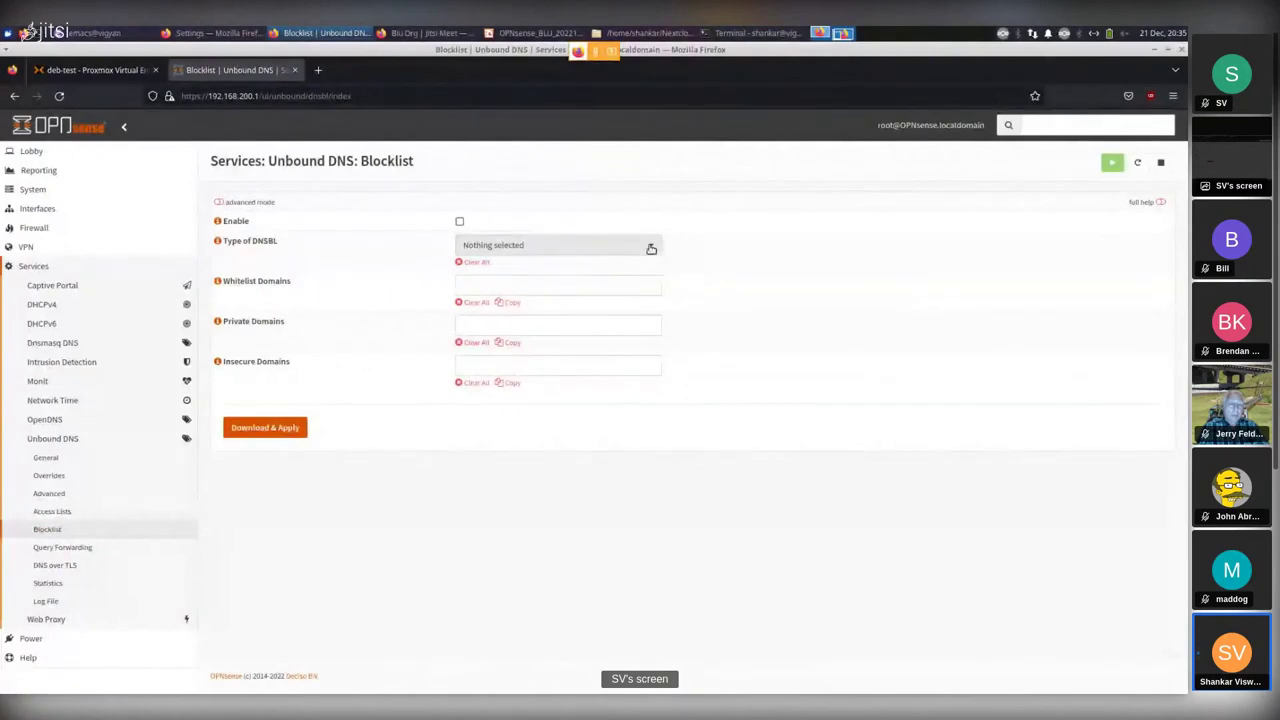
Browse the available DNSBL types and dismiss the list without selecting any.
{"action": "left_click", "coordinate": [651, 248]}
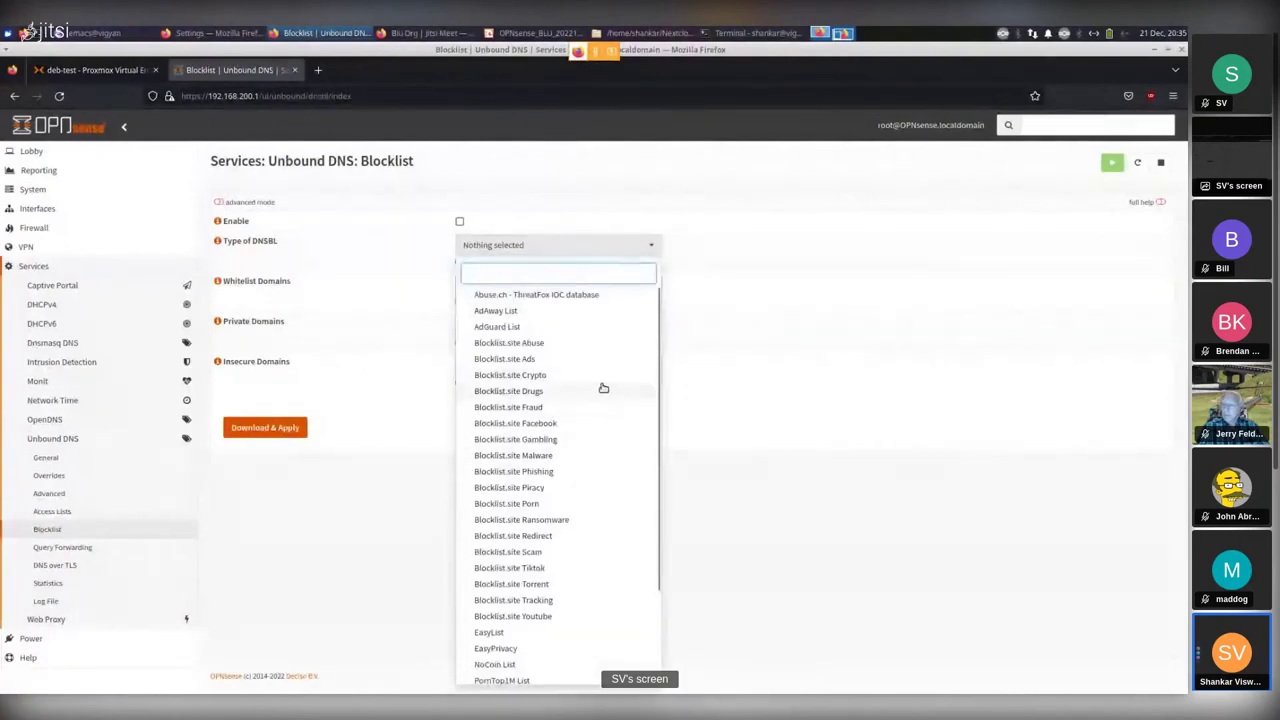
{"action": "scroll", "coordinate": [603, 388], "scroll_direction": "down", "scroll_amount": 3}
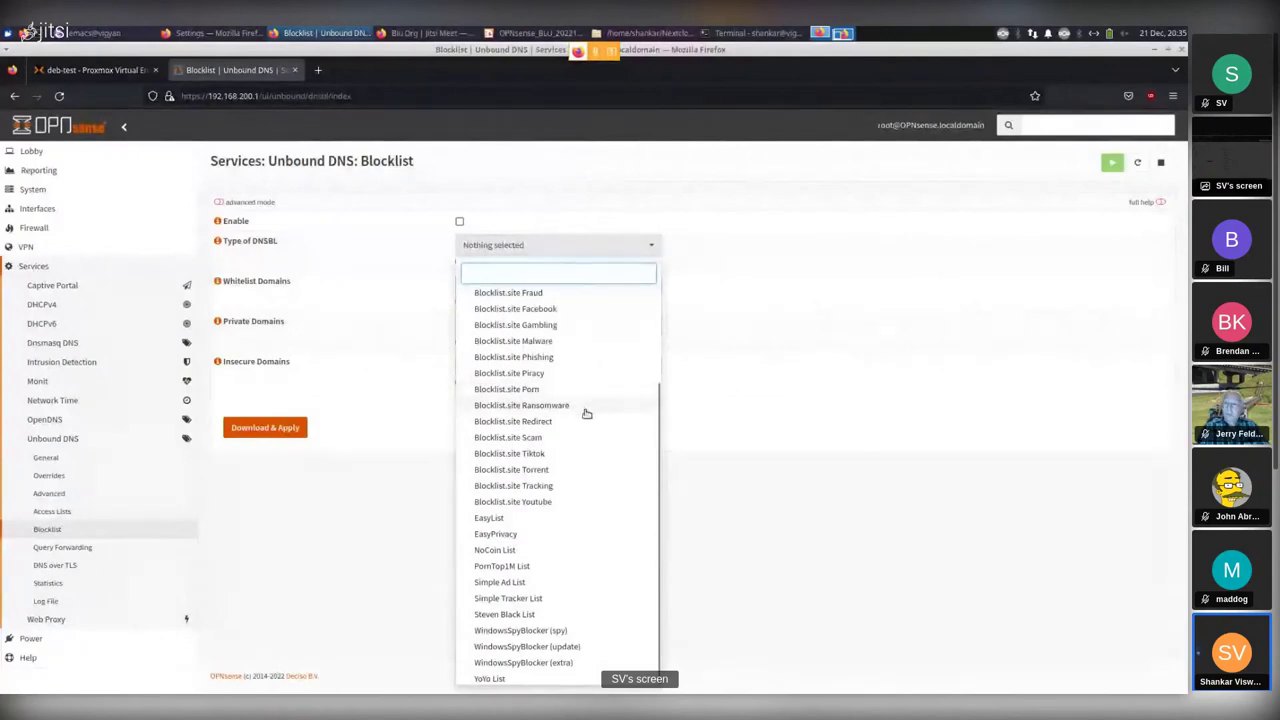
{"action": "scroll", "coordinate": [578, 420], "scroll_direction": "up", "scroll_amount": 3}
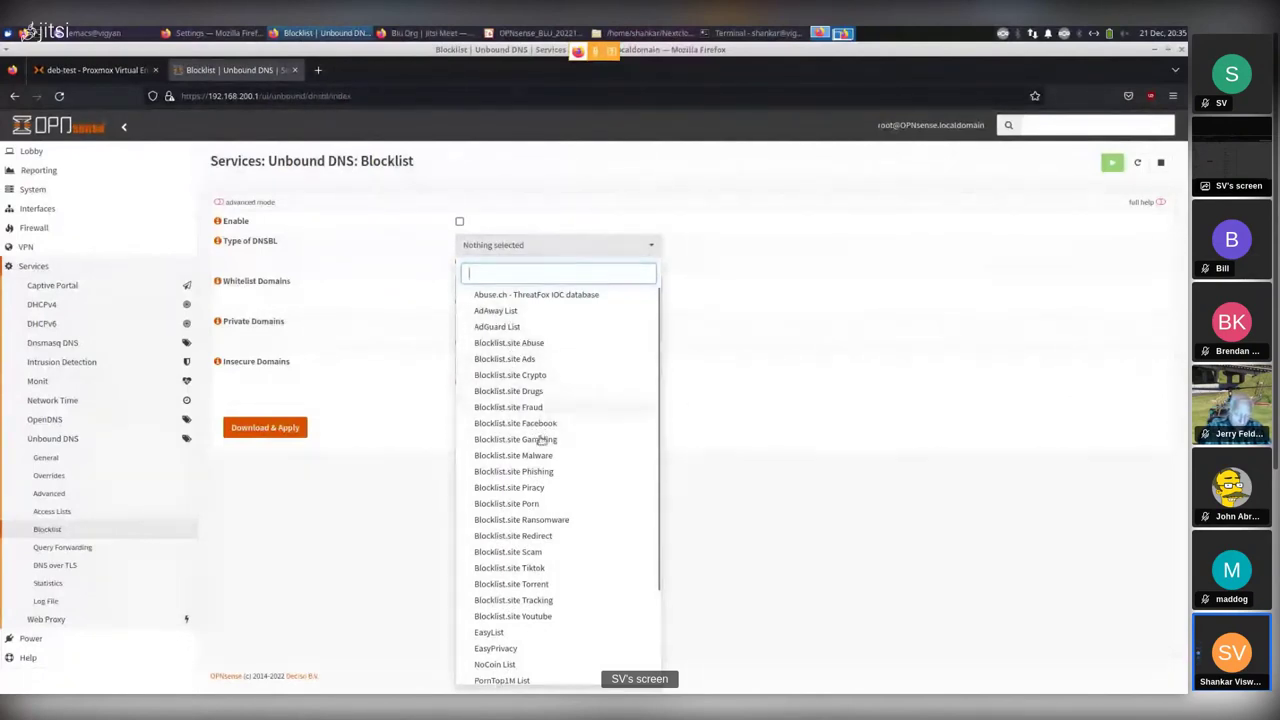
{"action": "scroll", "coordinate": [566, 457], "scroll_direction": "down", "scroll_amount": 2}
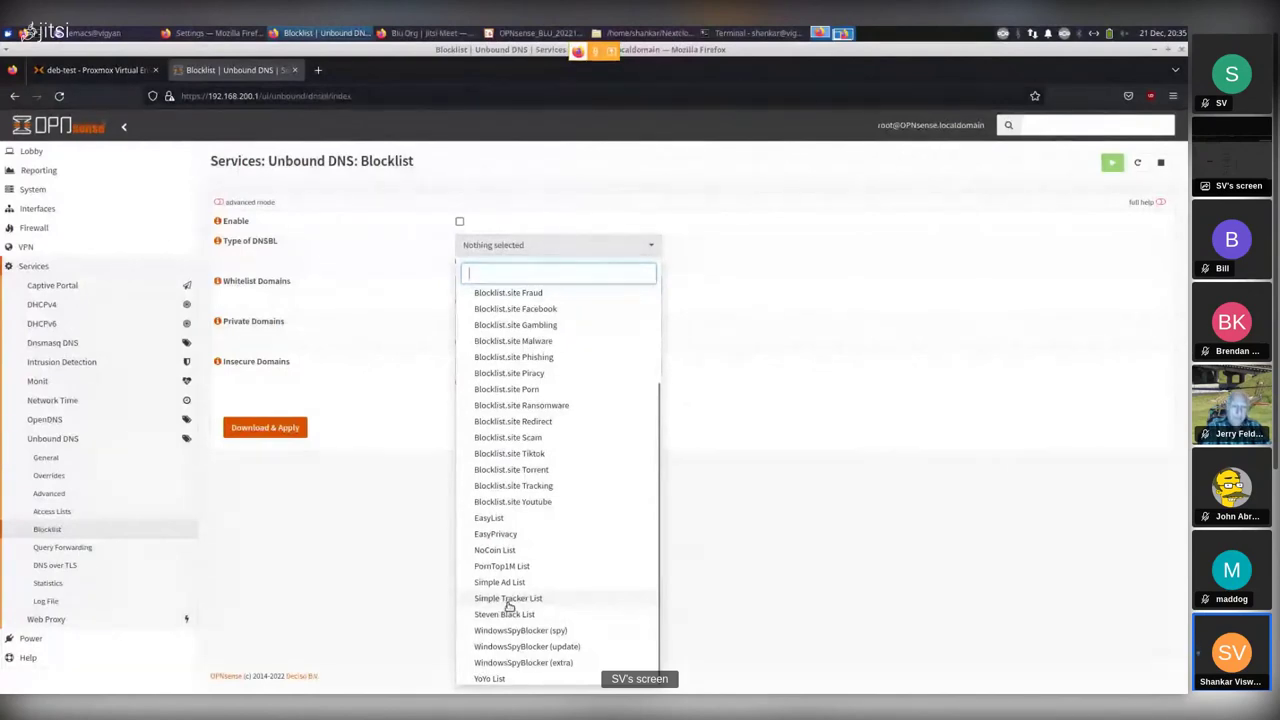
{"action": "left_click", "coordinate": [397, 583]}
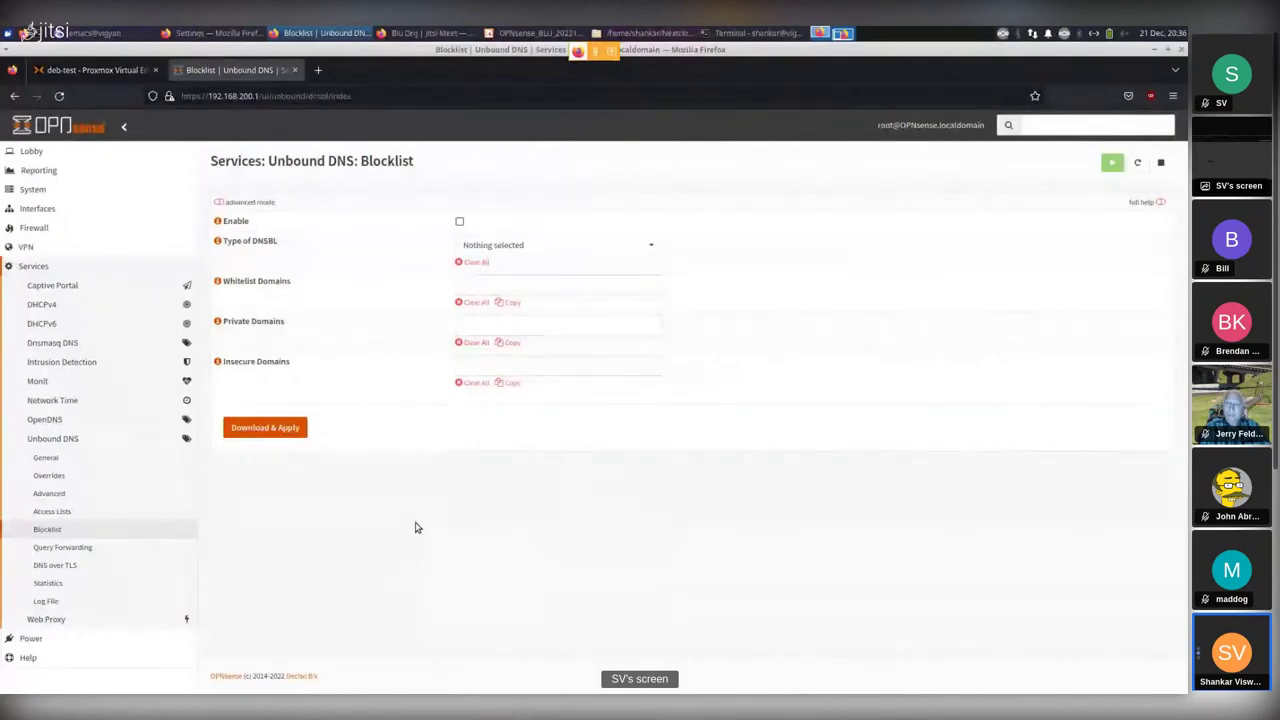
Open System > Firmware > Plugins and scroll through the plugins from os-acme-client to os-zerotier.
{"action": "left_click", "coordinate": [75, 190]}
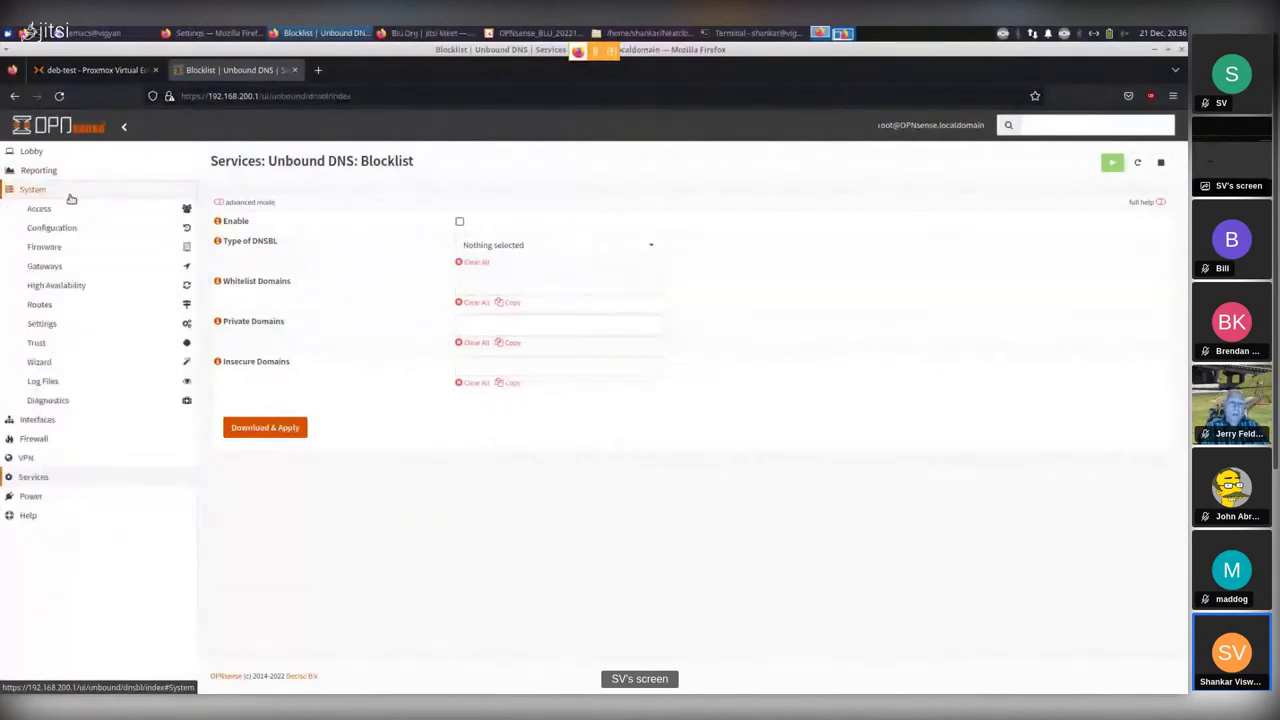
{"action": "left_click", "coordinate": [52, 250]}
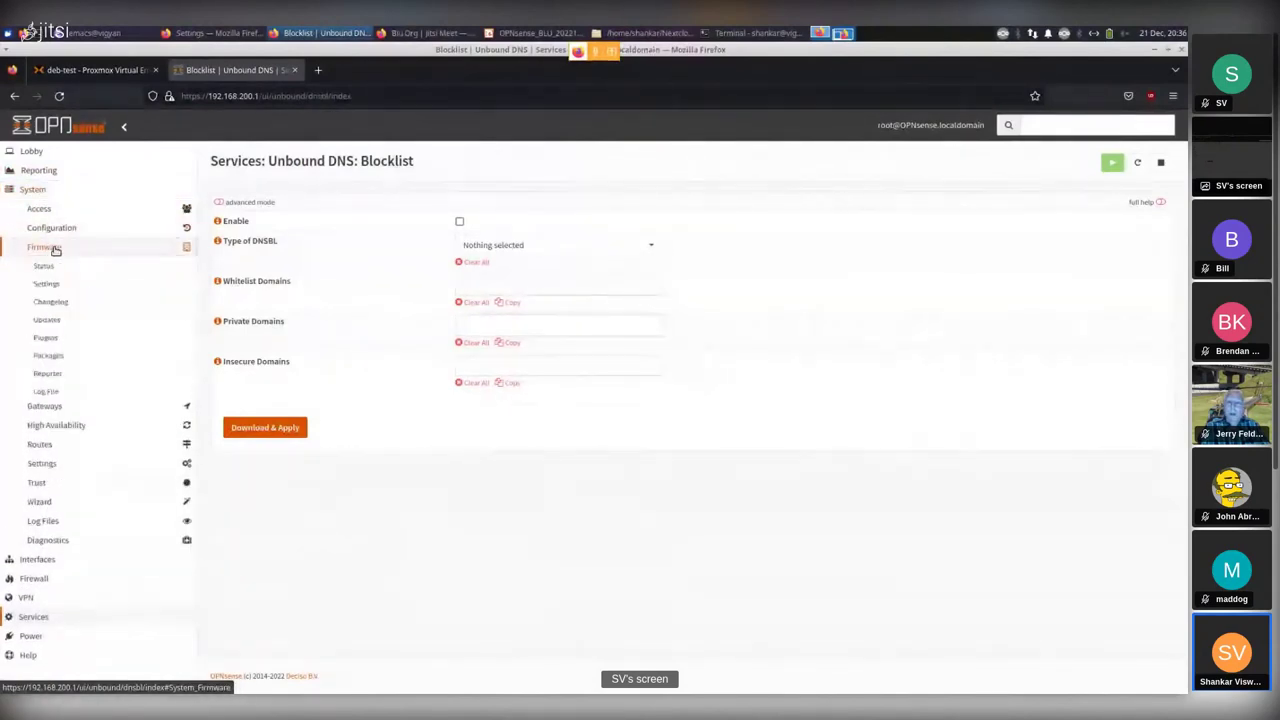
{"action": "left_click", "coordinate": [40, 340]}
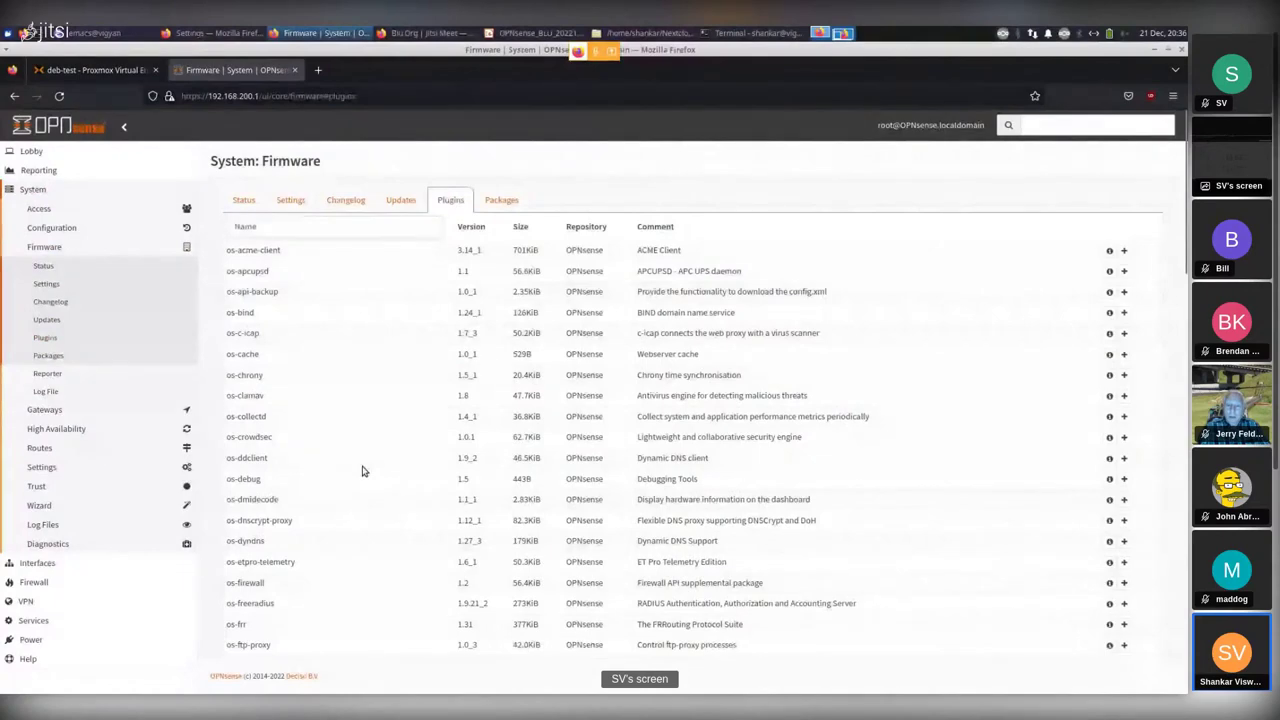
{"action": "scroll", "coordinate": [363, 471], "scroll_direction": "down", "scroll_amount": 5}
{"action": "scroll", "coordinate": [363, 471], "scroll_direction": "down", "scroll_amount": 10}
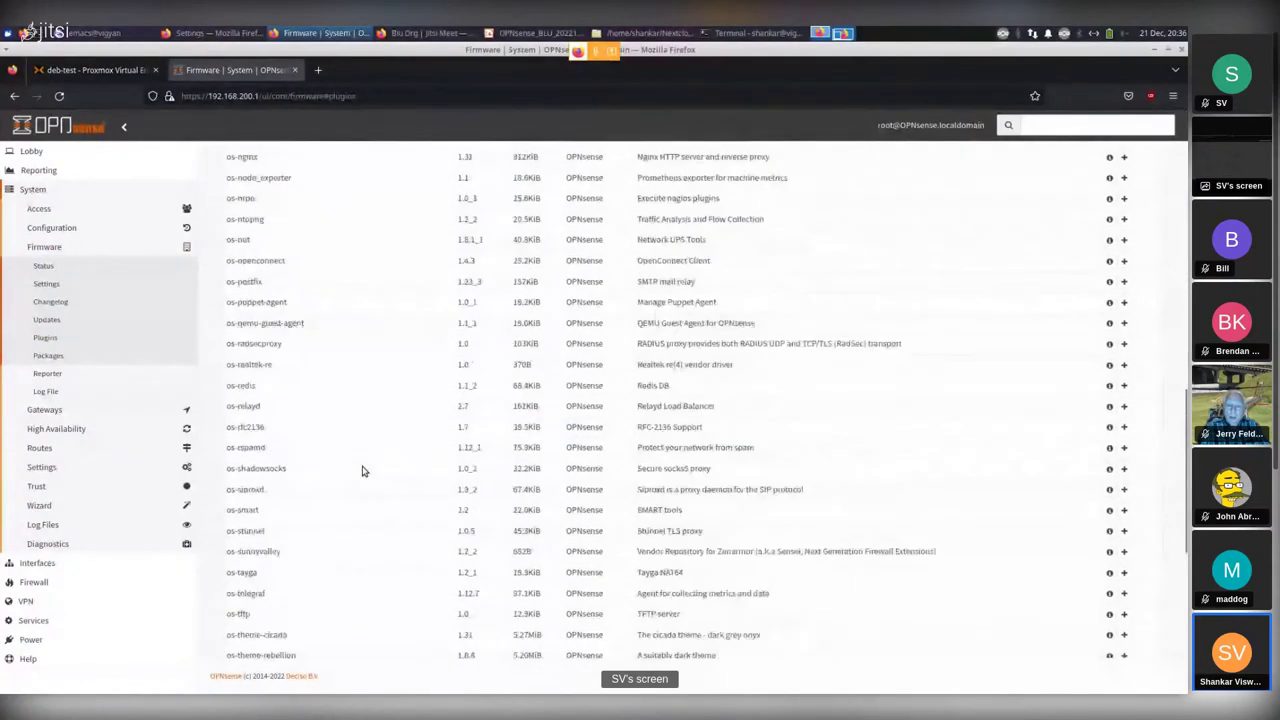
{"action": "scroll", "coordinate": [363, 471], "scroll_direction": "down", "scroll_amount": 3}
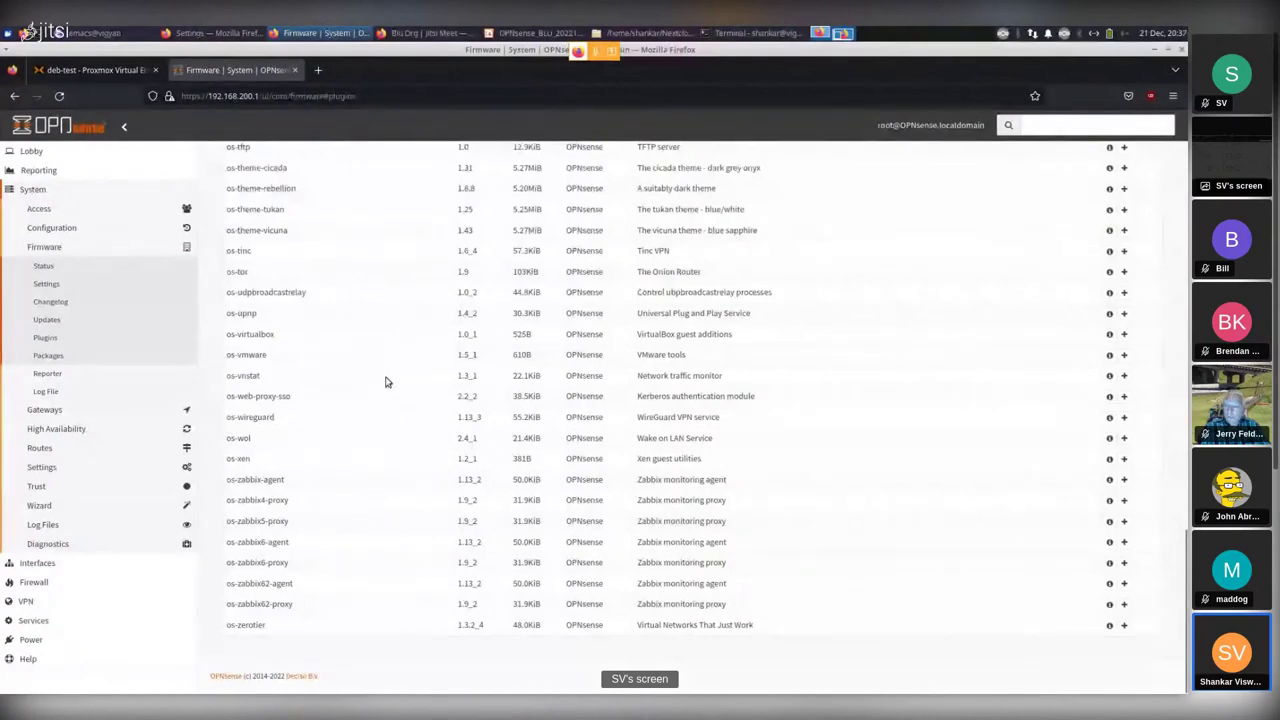
{"action": "scroll", "coordinate": [385, 380], "scroll_direction": "up", "scroll_amount": 20}
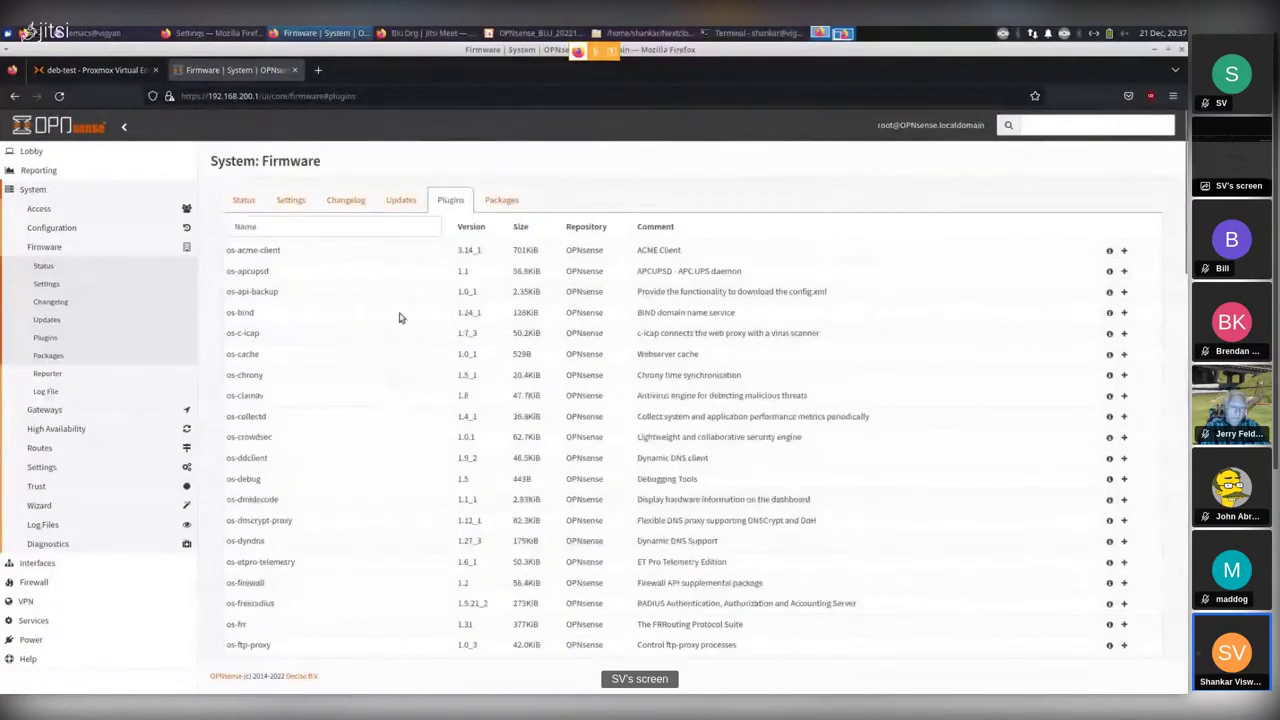
Show the Packages tab and review installed packages such as base 22.7, curl 7.84.0, dnsmasq 2.86_4,1.
{"action": "left_click", "coordinate": [501, 201]}
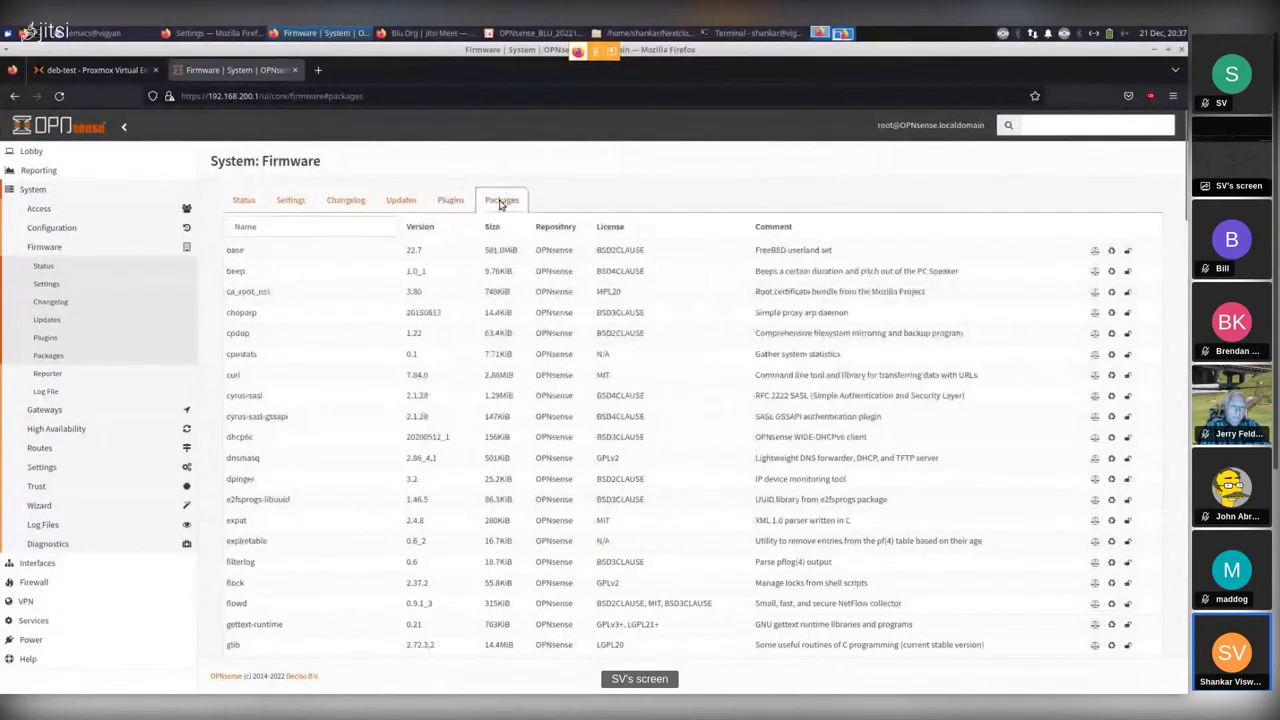
{"action": "scroll", "coordinate": [390, 458], "scroll_direction": "down", "scroll_amount": 10}
{"action": "scroll", "coordinate": [390, 458], "scroll_direction": "down", "scroll_amount": 15}
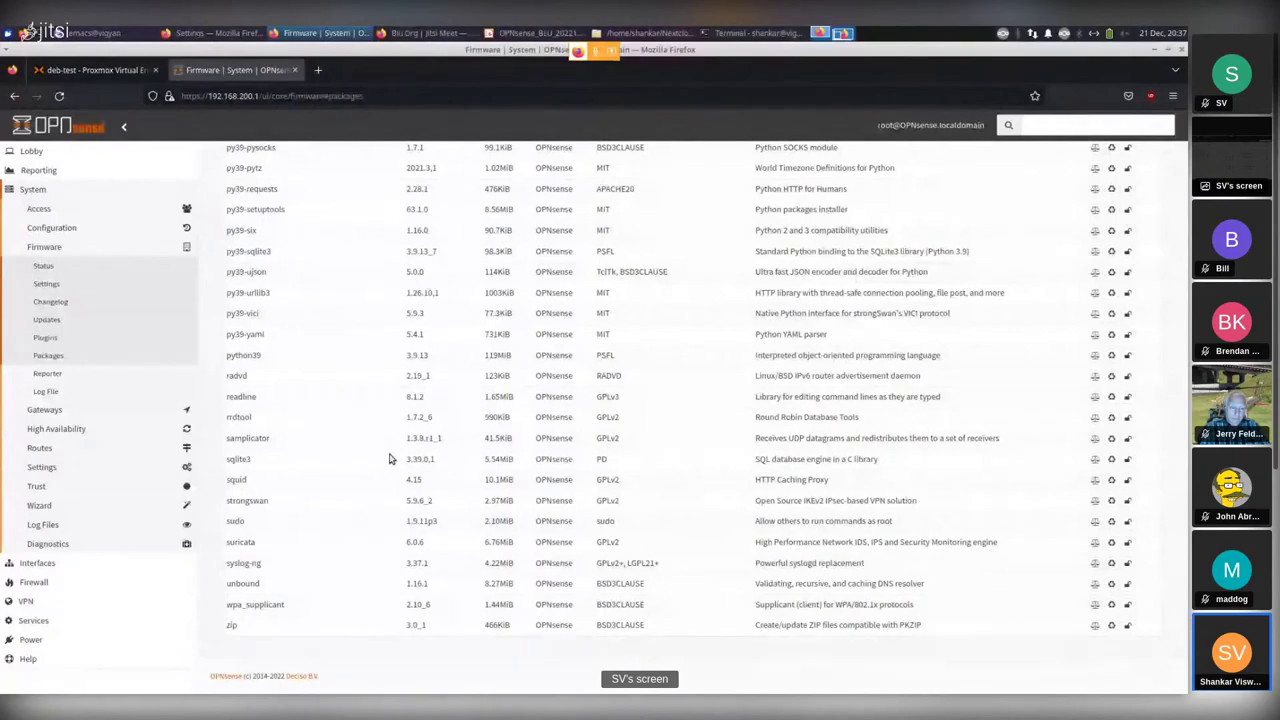
{"action": "scroll", "coordinate": [390, 458], "scroll_direction": "up", "scroll_amount": 3}
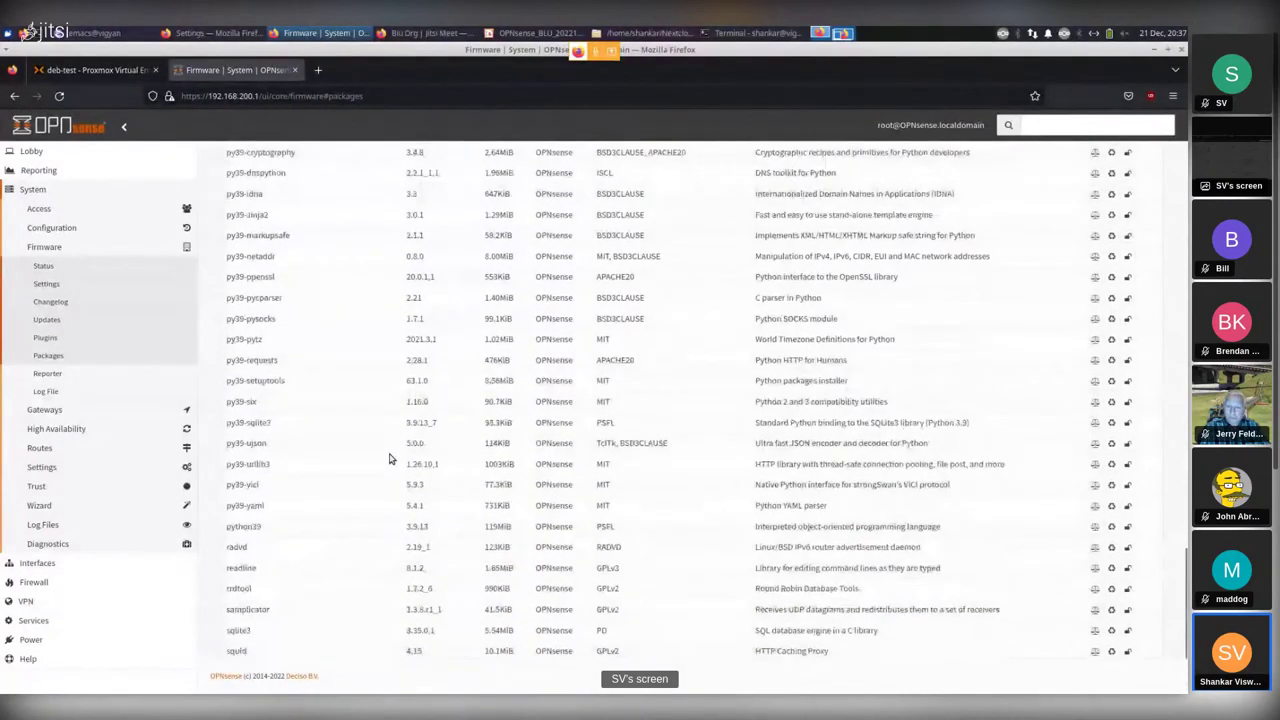
{"action": "scroll", "coordinate": [390, 458], "scroll_direction": "down", "scroll_amount": 3}
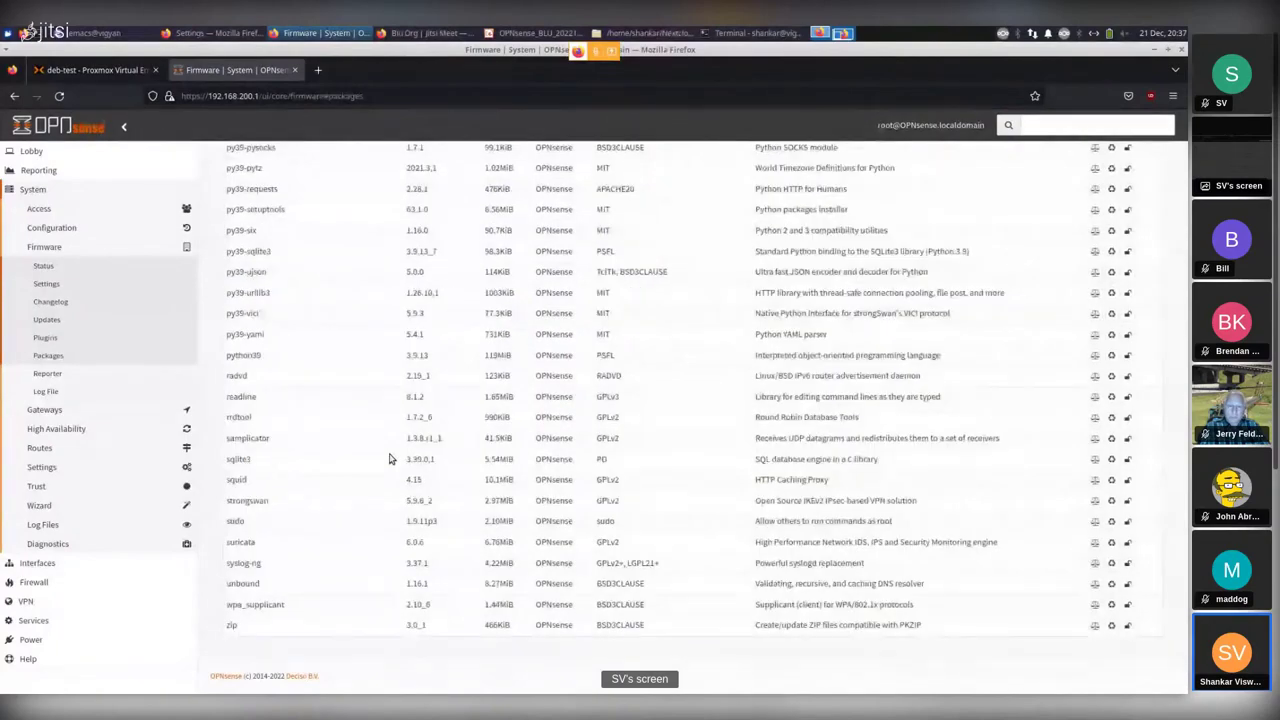
{"action": "scroll", "coordinate": [390, 458], "scroll_direction": "up", "scroll_amount": 6}
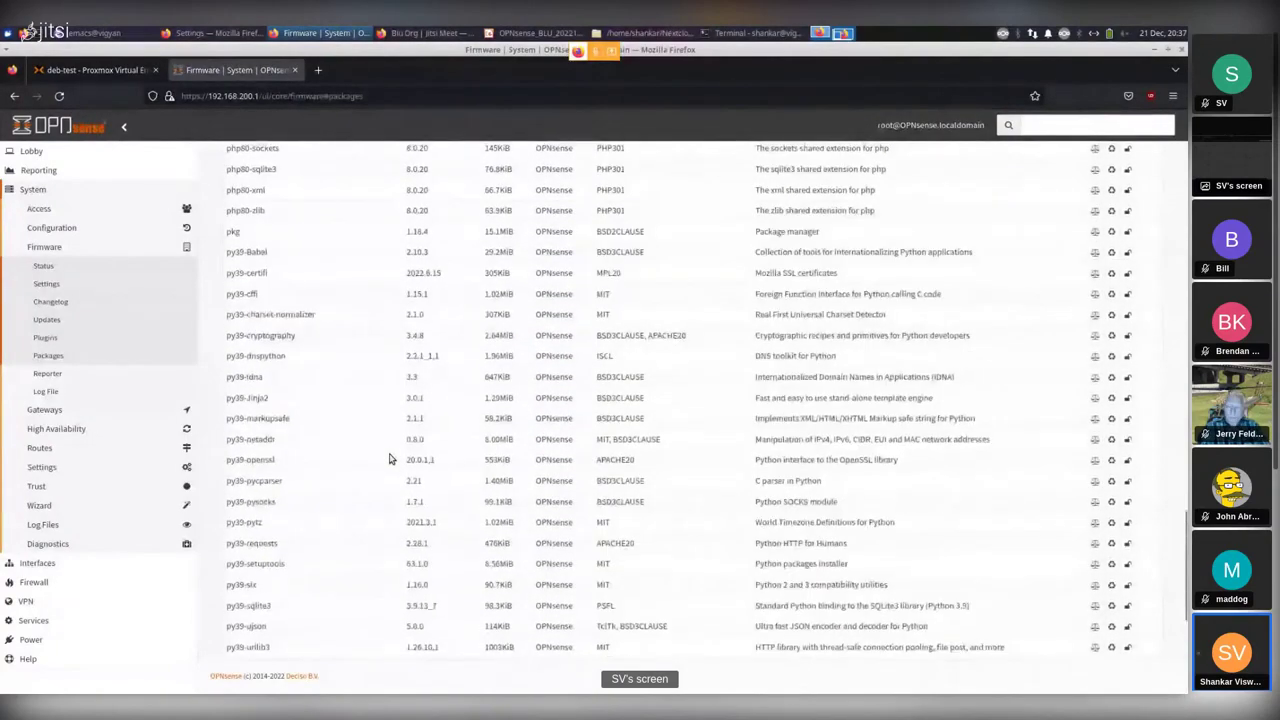
{"action": "scroll", "coordinate": [390, 458], "scroll_direction": "up", "scroll_amount": 15}
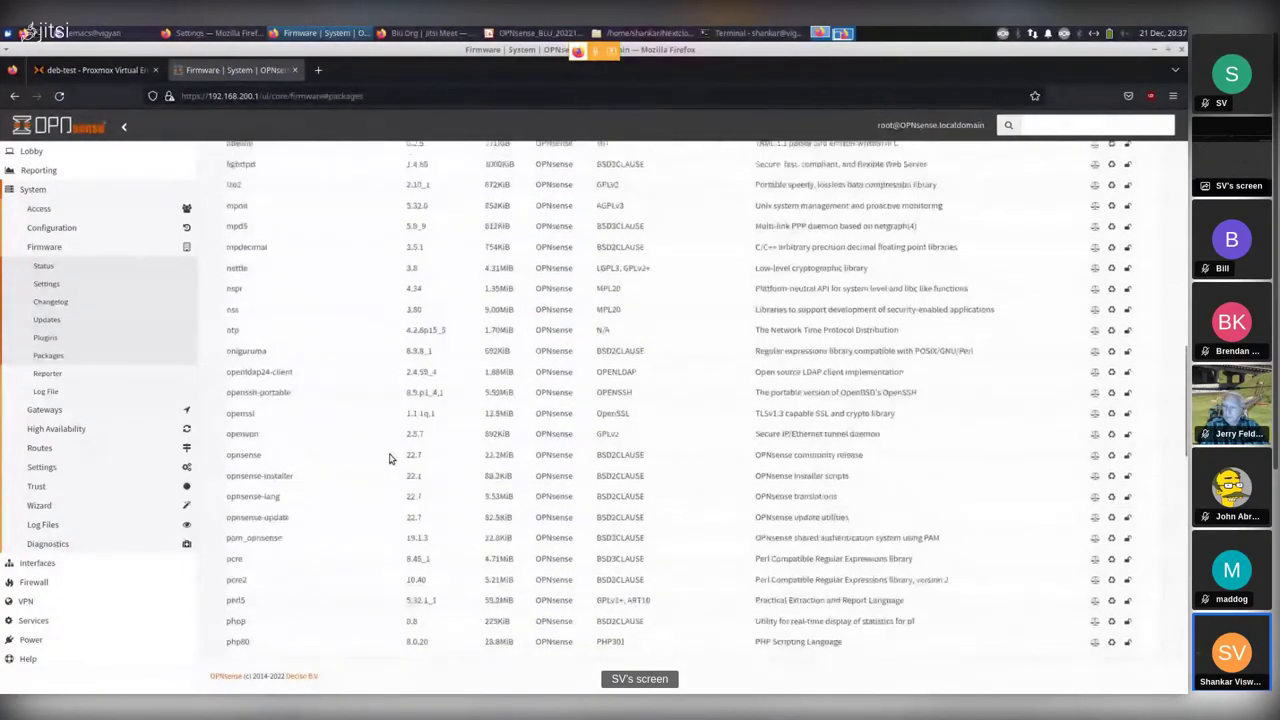
{"action": "scroll", "coordinate": [390, 458], "scroll_direction": "up", "scroll_amount": 6}
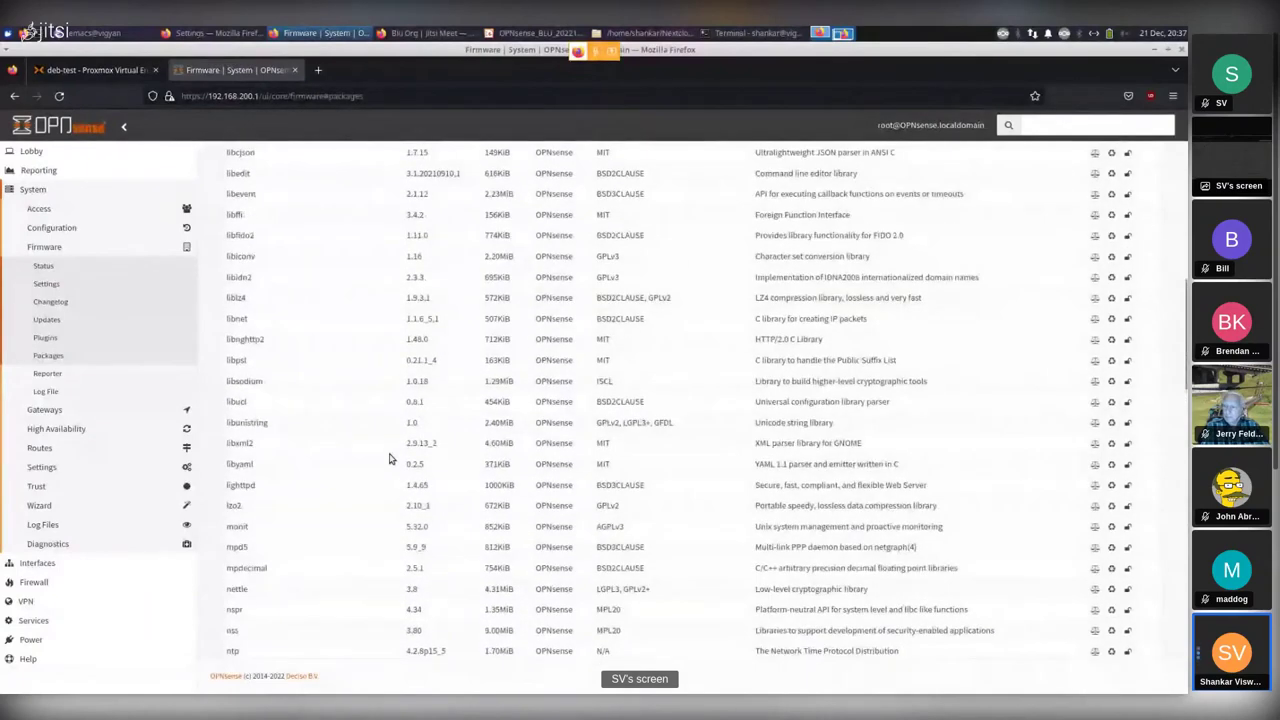
{"action": "scroll", "coordinate": [390, 458], "scroll_direction": "up", "scroll_amount": 5}
{"action": "scroll", "coordinate": [390, 458], "scroll_direction": "up", "scroll_amount": 6}
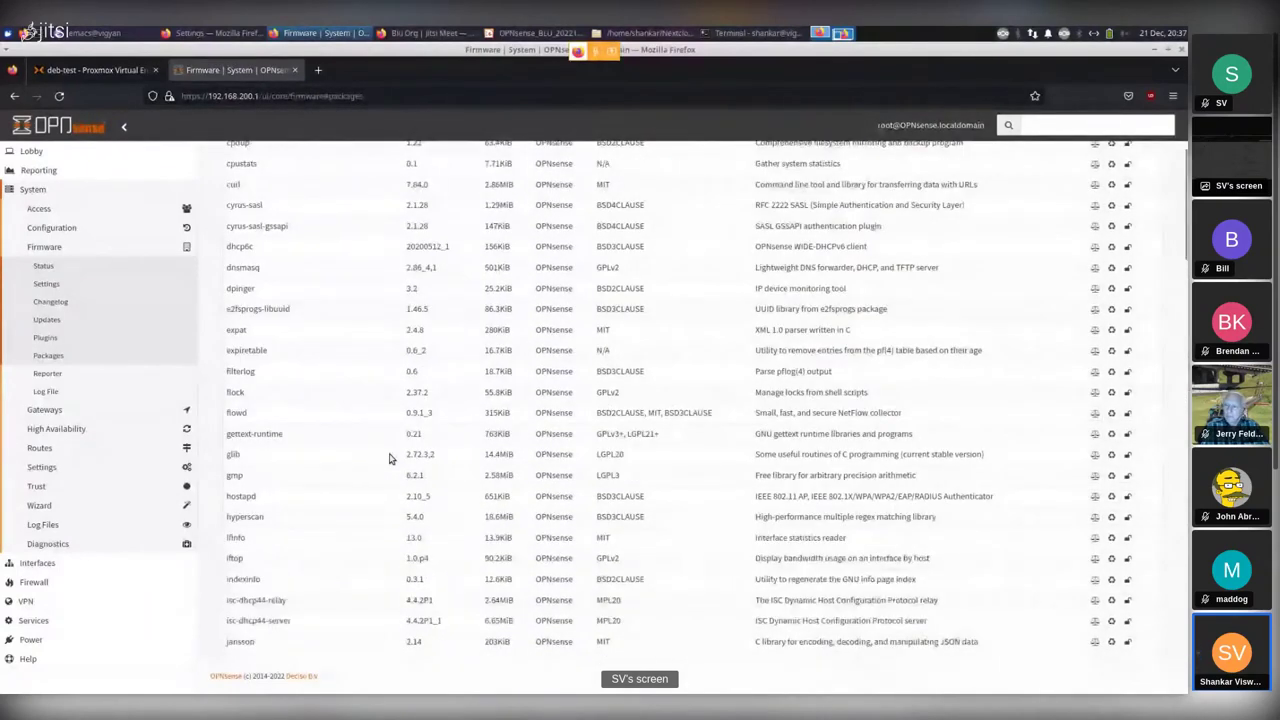
{"action": "scroll", "coordinate": [390, 458], "scroll_direction": "up", "scroll_amount": 4}
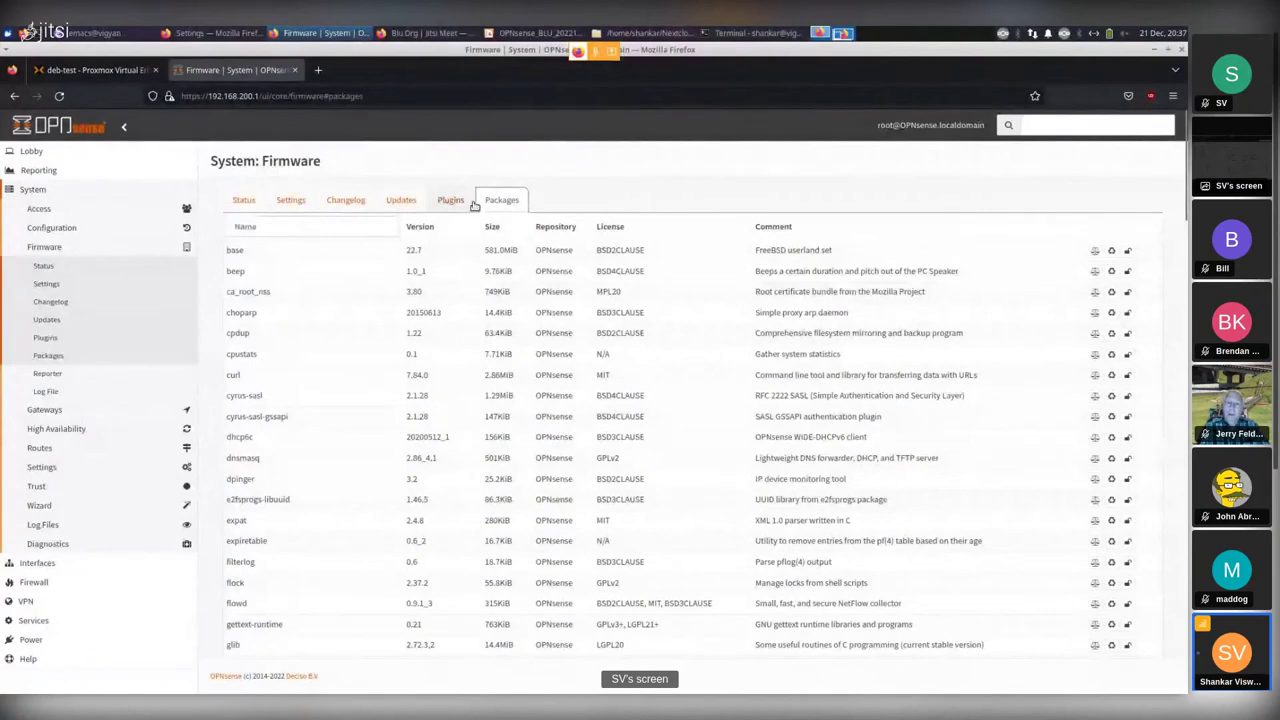
{"action": "scroll", "coordinate": [477, 429], "scroll_direction": "down", "scroll_amount": 1}
{"action": "scroll", "coordinate": [477, 429], "scroll_direction": "down", "scroll_amount": 10}
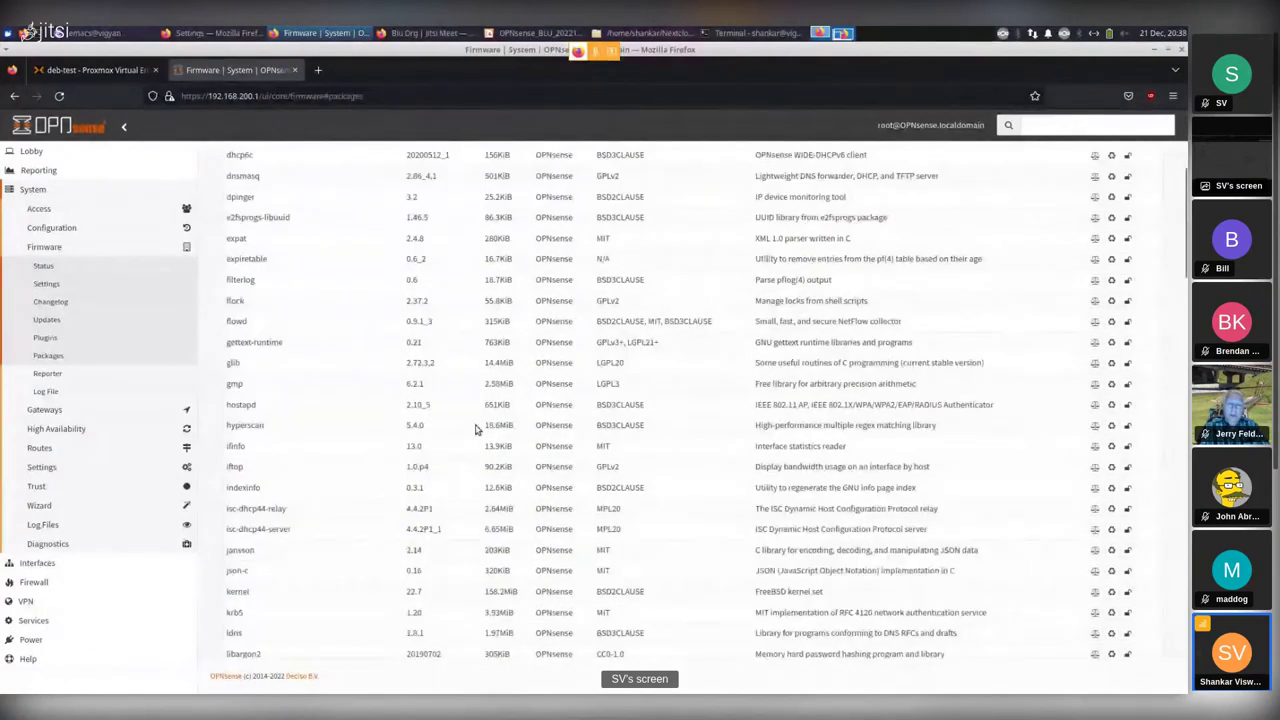
{"action": "scroll", "coordinate": [477, 429], "scroll_direction": "down", "scroll_amount": 8}
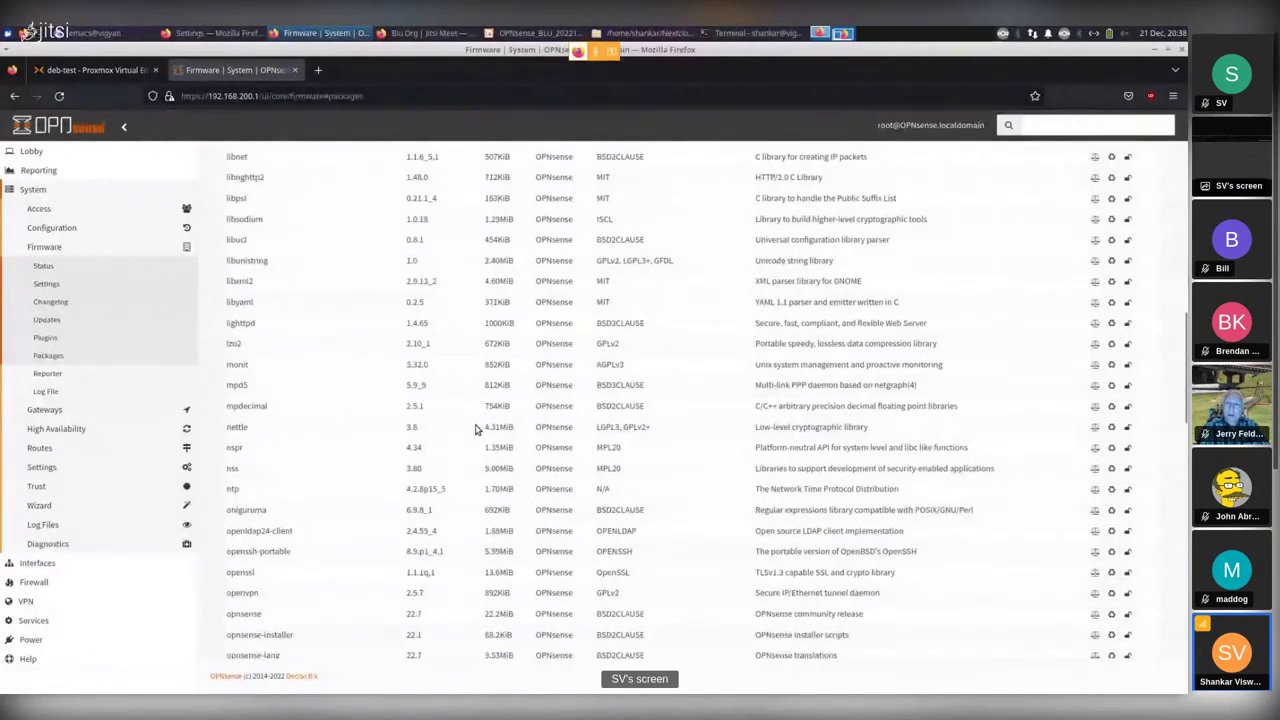
{"action": "scroll", "coordinate": [477, 429], "scroll_direction": "down", "scroll_amount": 10}
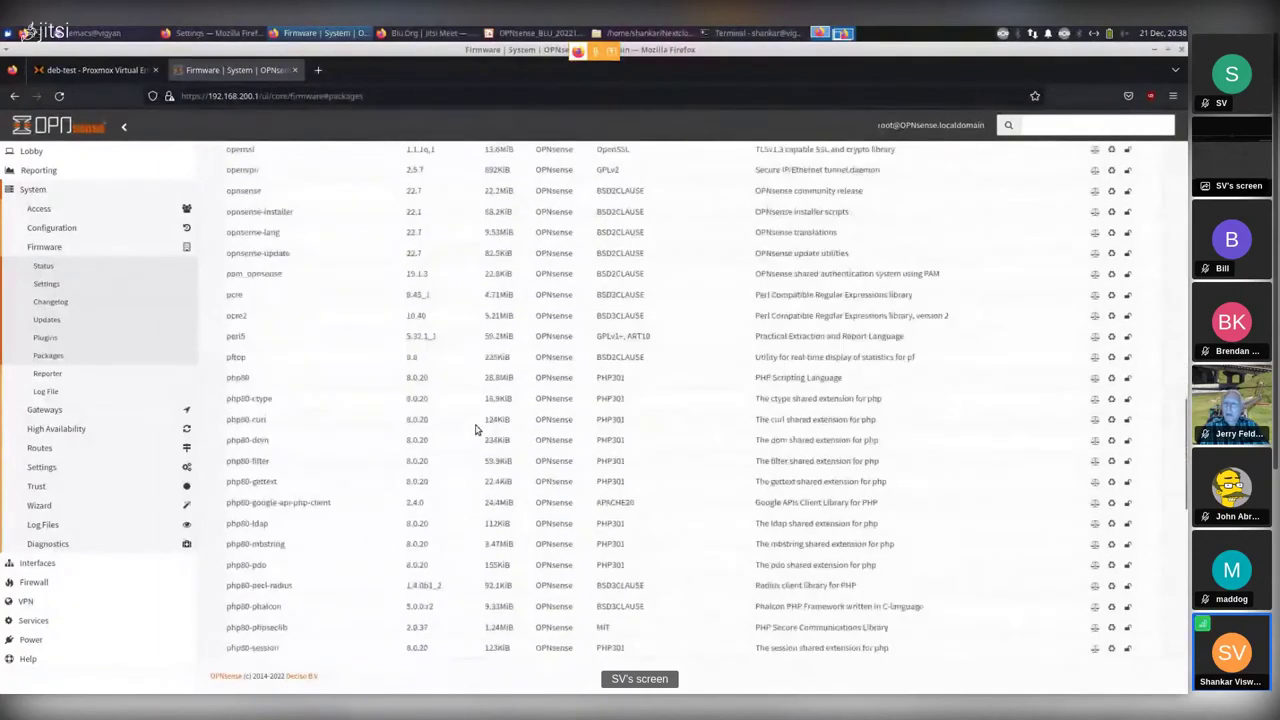
{"action": "scroll", "coordinate": [477, 429], "scroll_direction": "down", "scroll_amount": 2}
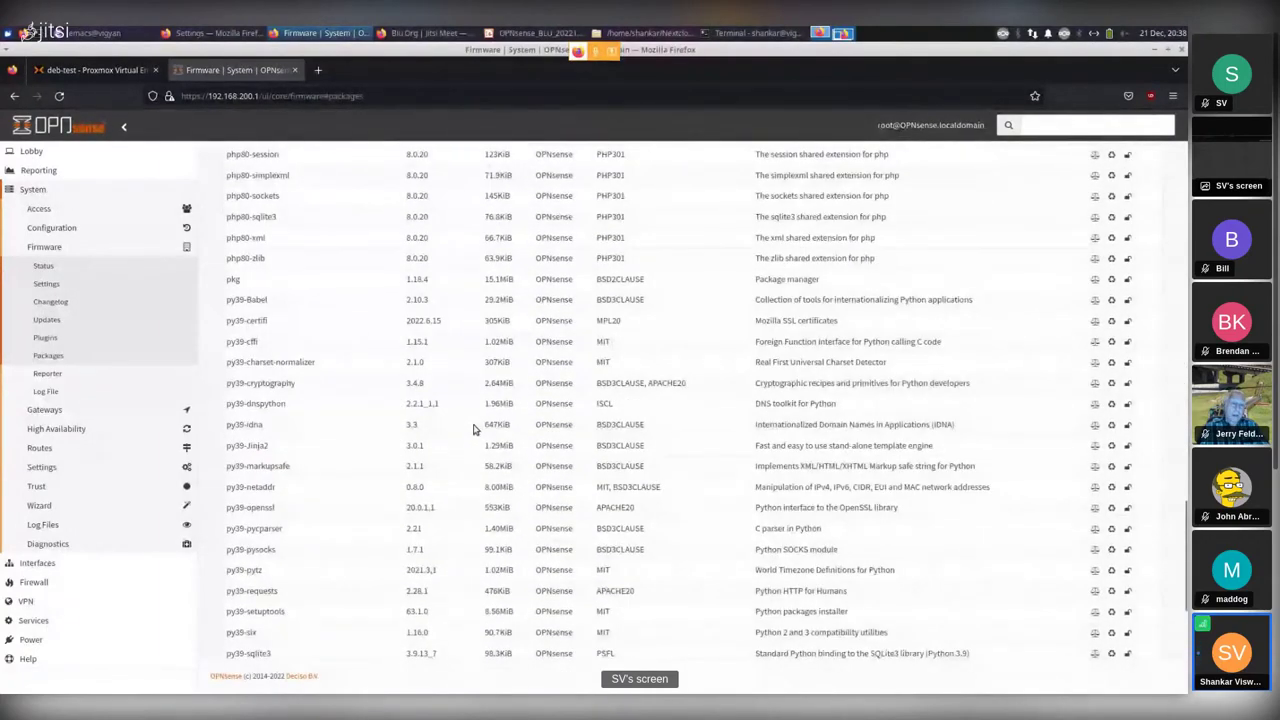
{"action": "scroll", "coordinate": [475, 429], "scroll_direction": "down", "scroll_amount": 3}
{"action": "scroll", "coordinate": [475, 431], "scroll_direction": "down", "scroll_amount": 5}
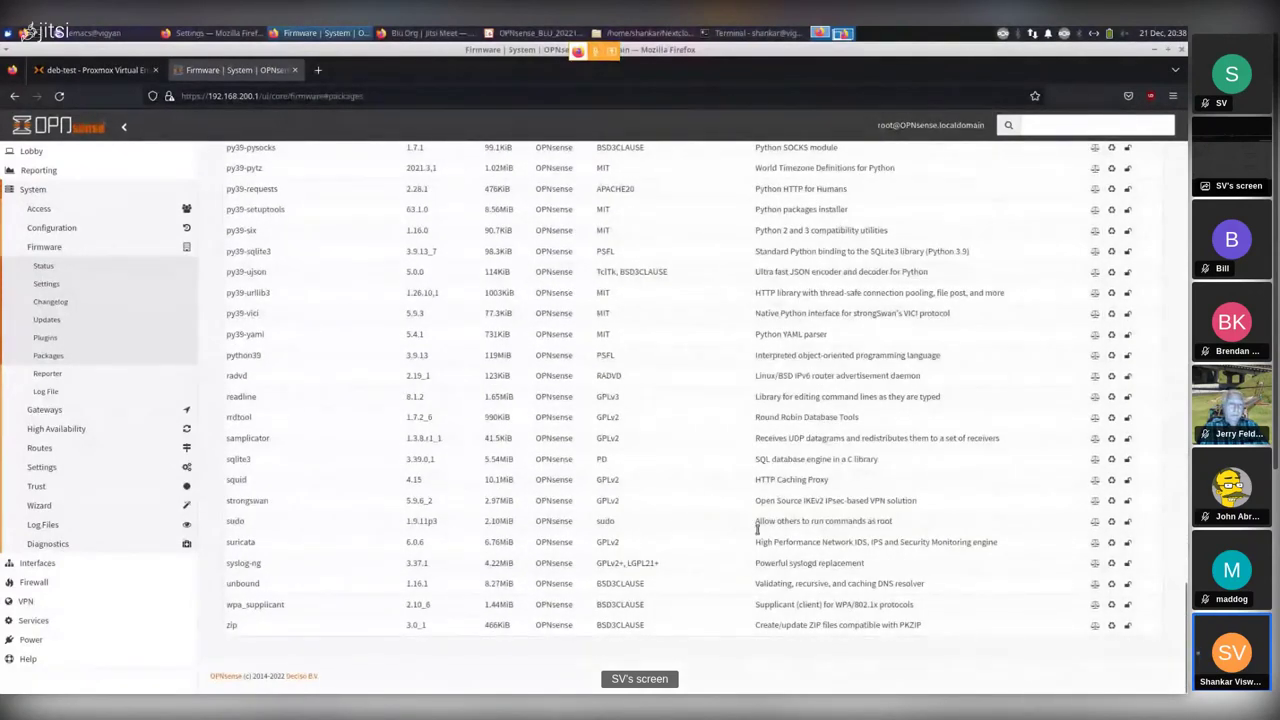
{"action": "double_click", "coordinate": [243, 544]}
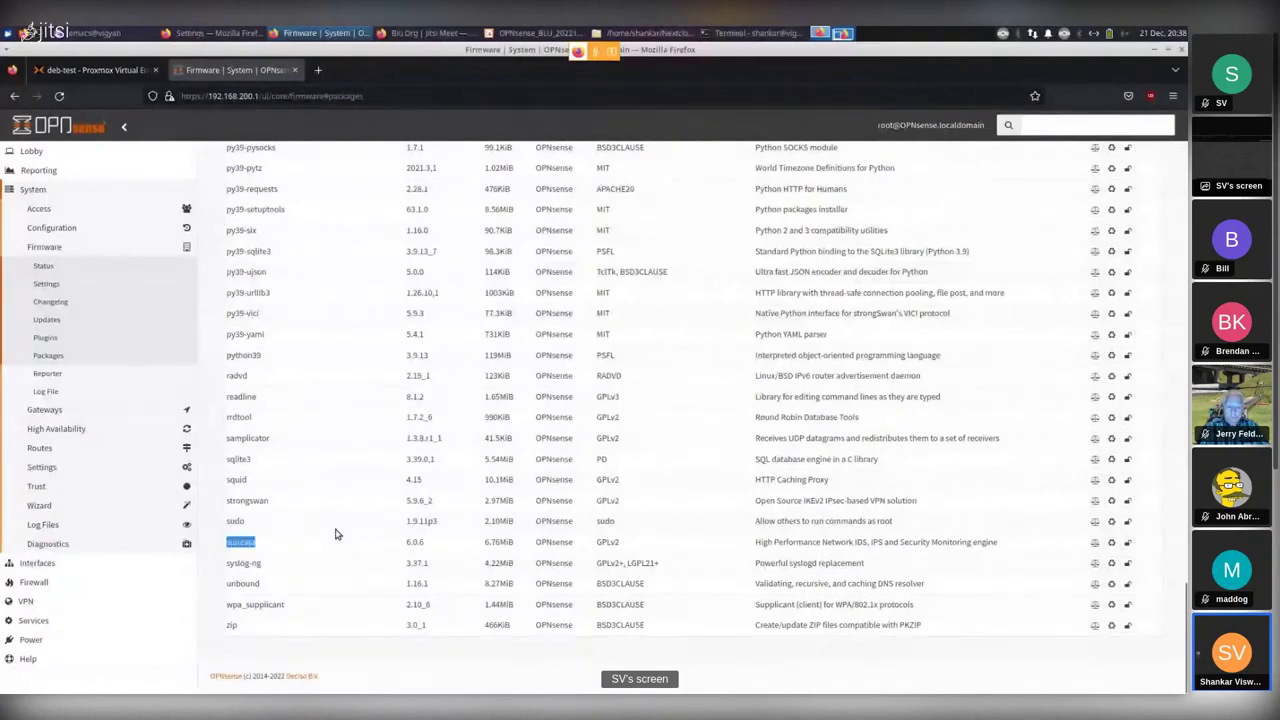
{"action": "left_click", "coordinate": [340, 540]}
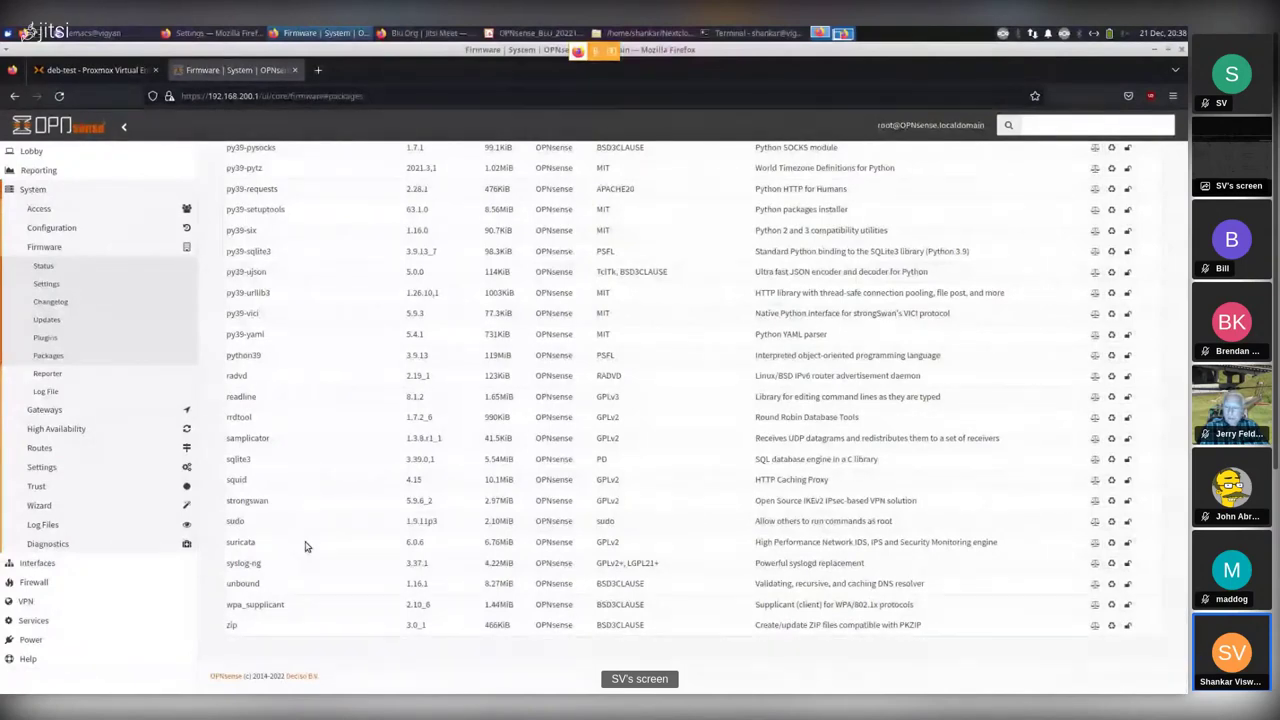
{"action": "scroll", "coordinate": [332, 504], "scroll_direction": "up", "scroll_amount": 3}
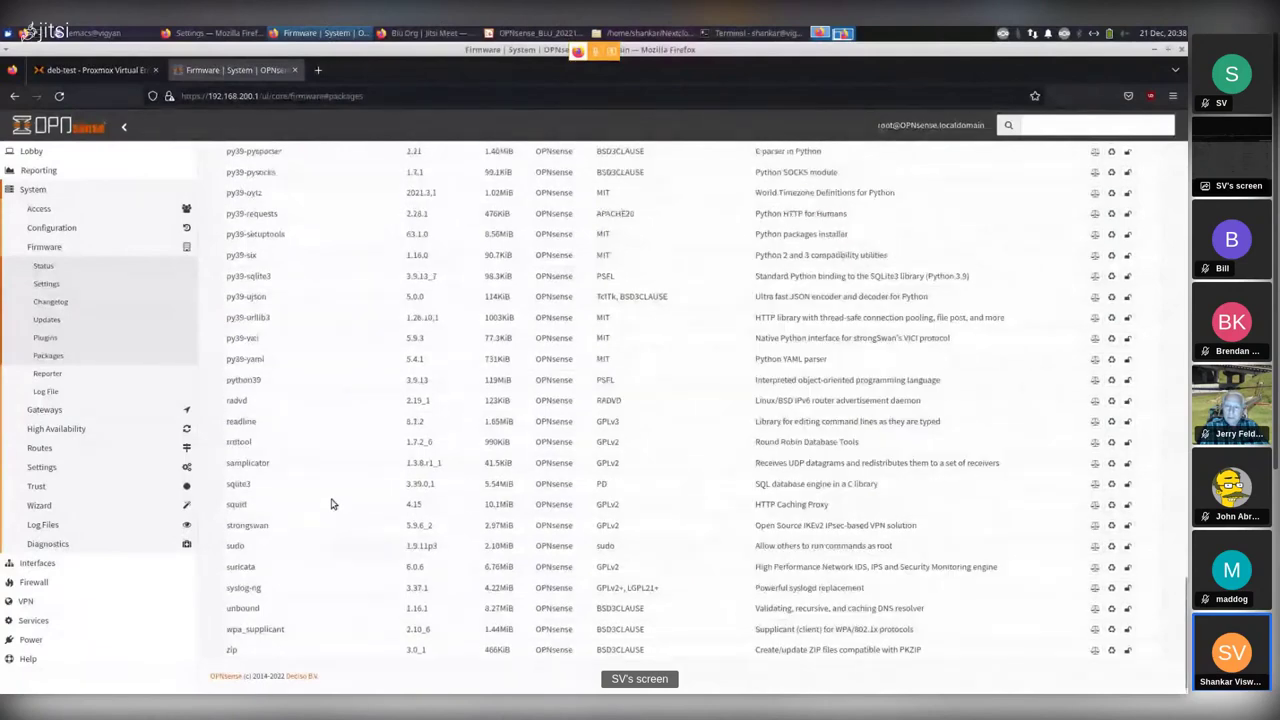
{"action": "scroll", "coordinate": [332, 504], "scroll_direction": "up", "scroll_amount": 10}
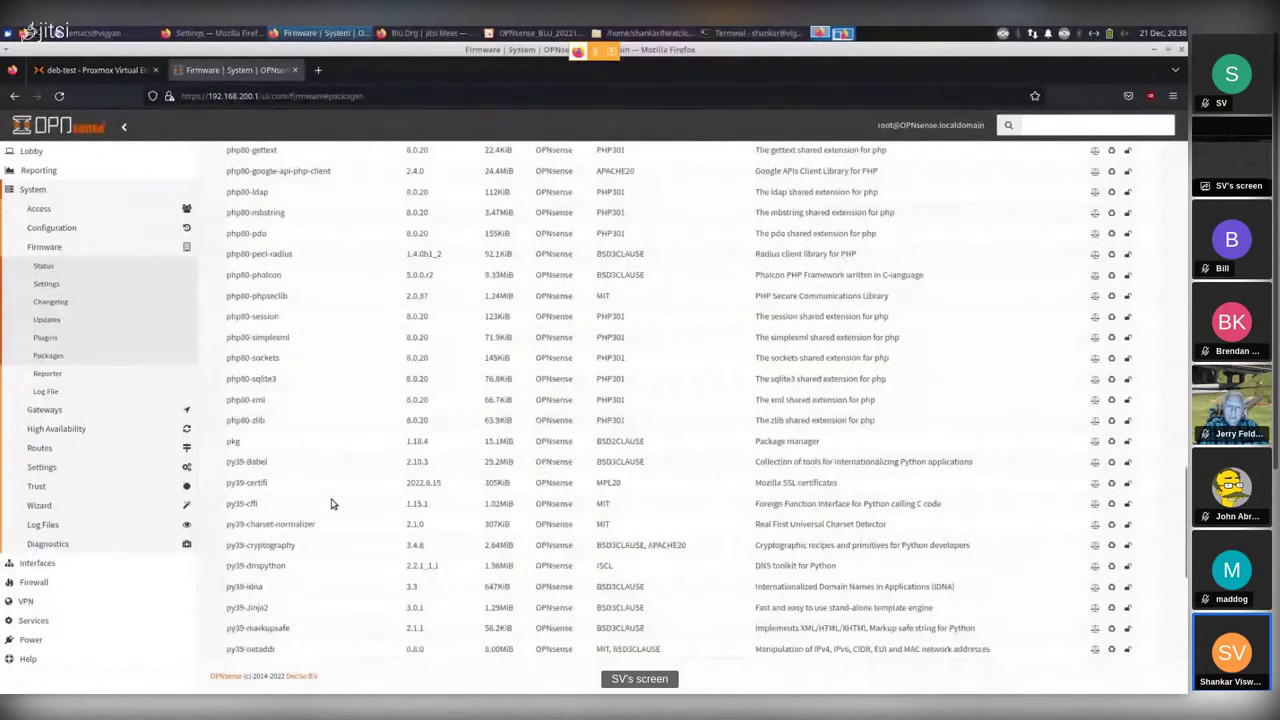
{"action": "scroll", "coordinate": [332, 504], "scroll_direction": "up", "scroll_amount": 15}
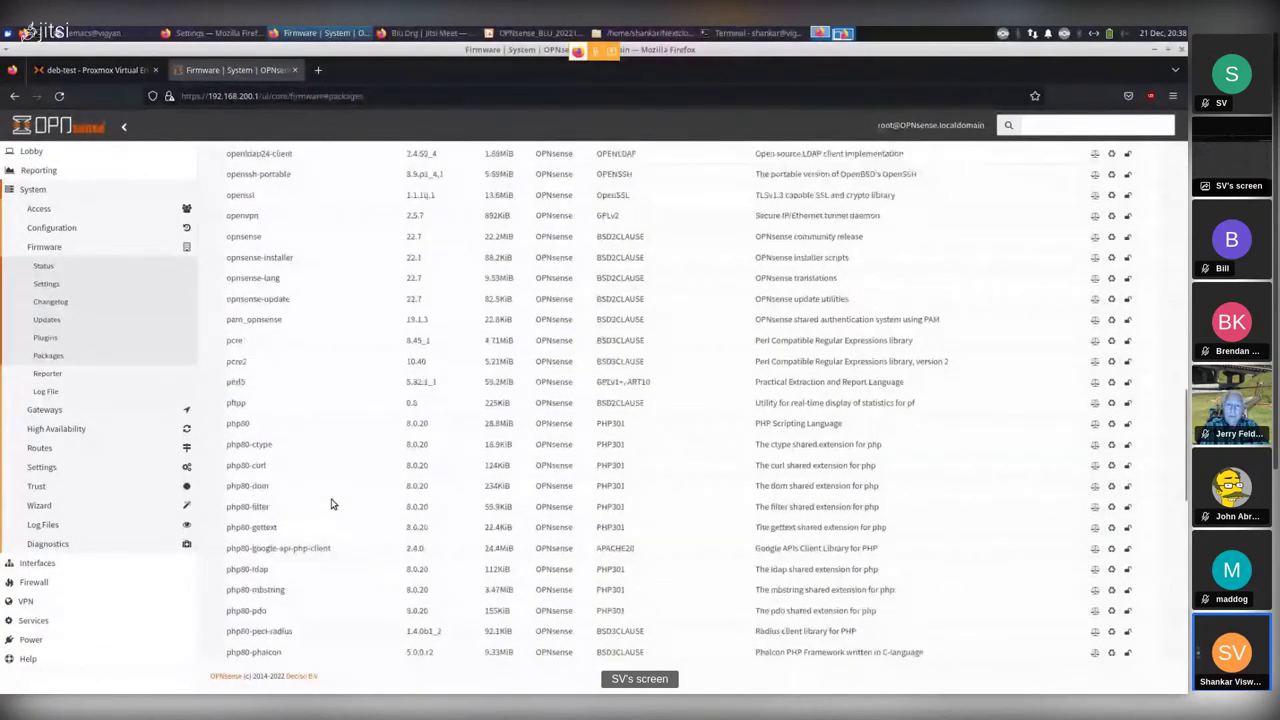
{"action": "scroll", "coordinate": [332, 504], "scroll_direction": "up", "scroll_amount": 15}
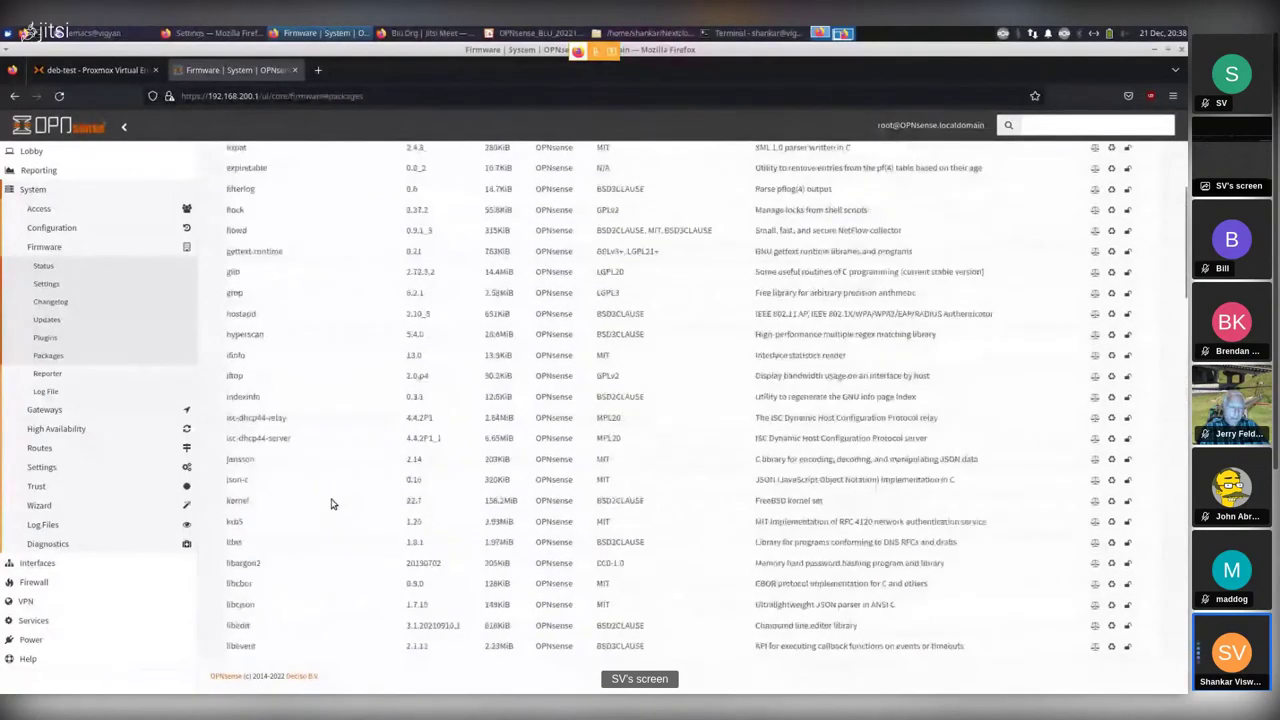